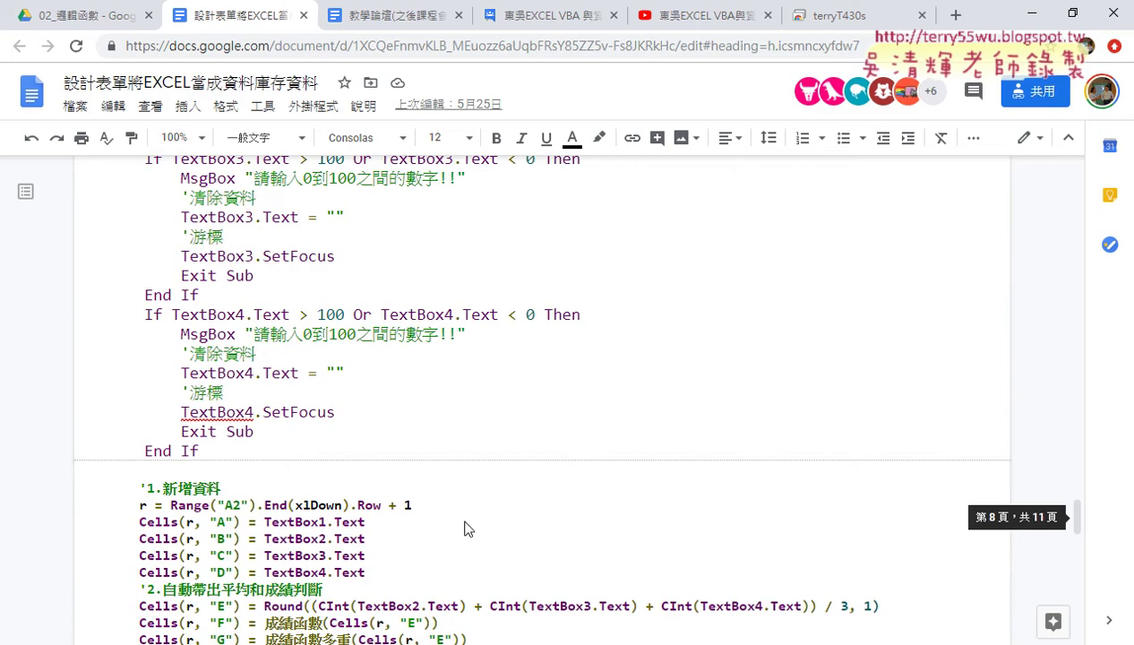
- Minimize the Chrome window with the Google Docs code to get back to Excel's grade form
{"action": "left_click", "coordinate": [1031, 12]}
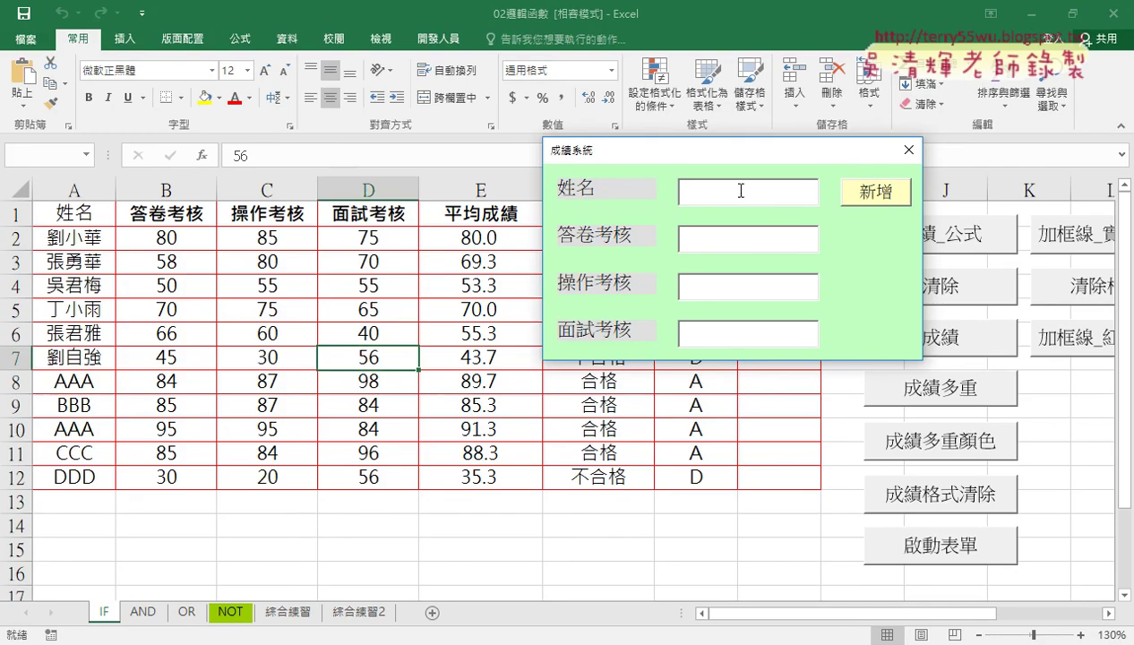
- Enter test values EEE, 85, 96 and 96 in the grade form, then close it
{"action": "type", "text": "EEE"}
{"action": "key", "text": "Tab"}
{"action": "type", "text": "85"}
{"action": "key", "text": "Tab"}
{"action": "type", "text": "9"}
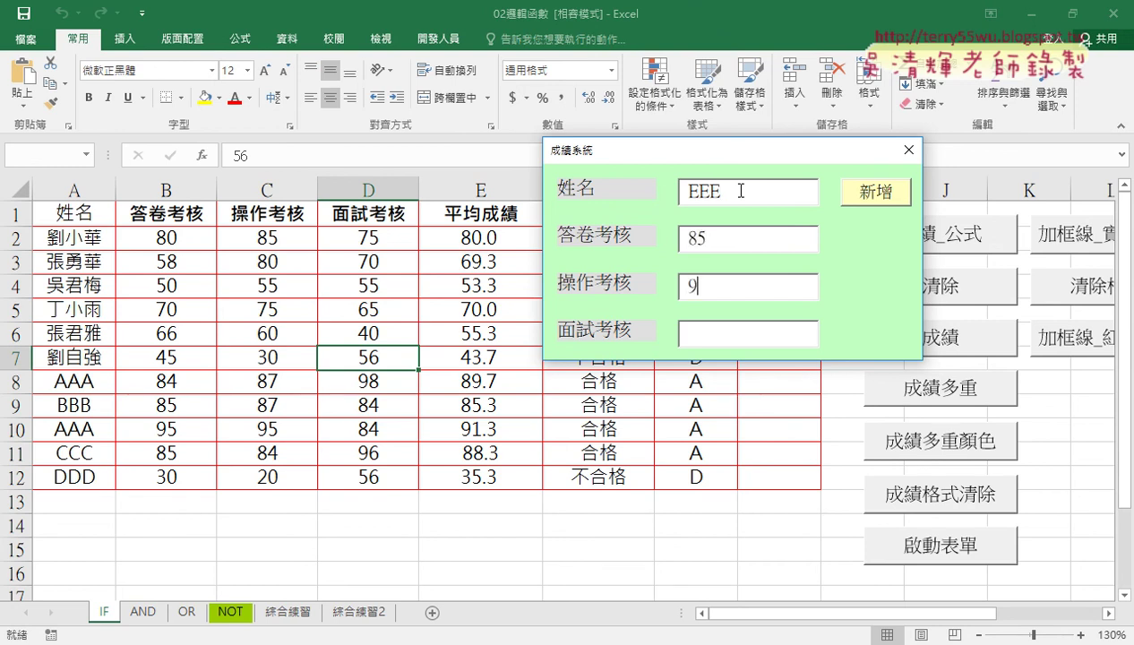
{"action": "type", "text": "6"}
{"action": "key", "text": "Tab"}
{"action": "type", "text": "96"}
{"action": "key", "text": "Tab"}
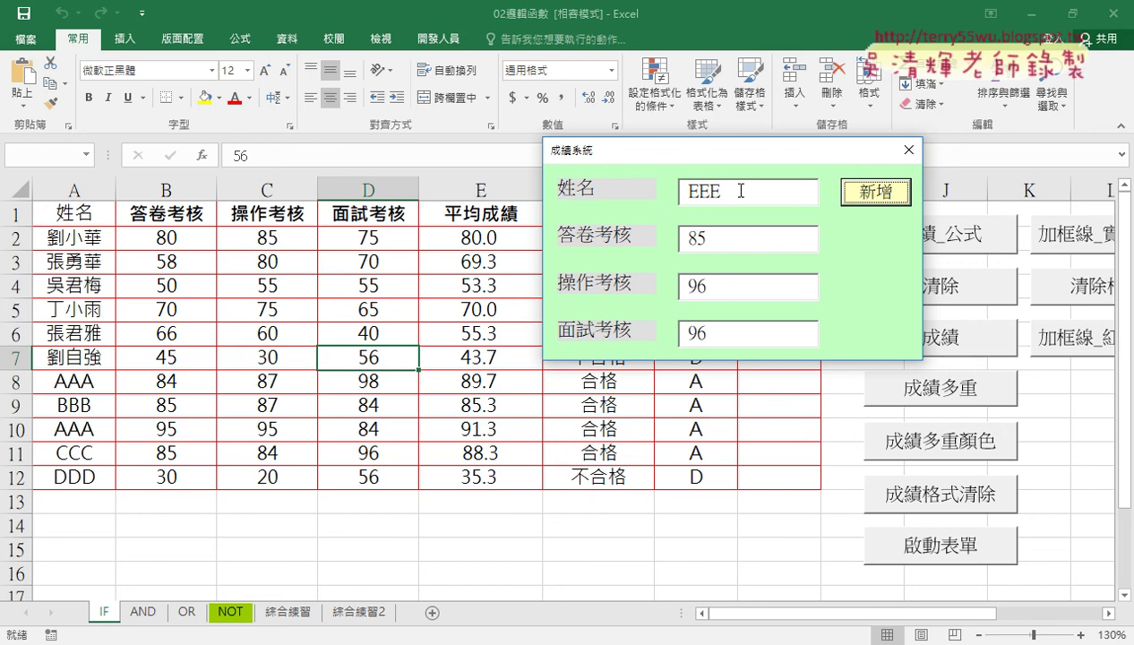
{"action": "left_click", "coordinate": [732, 336]}
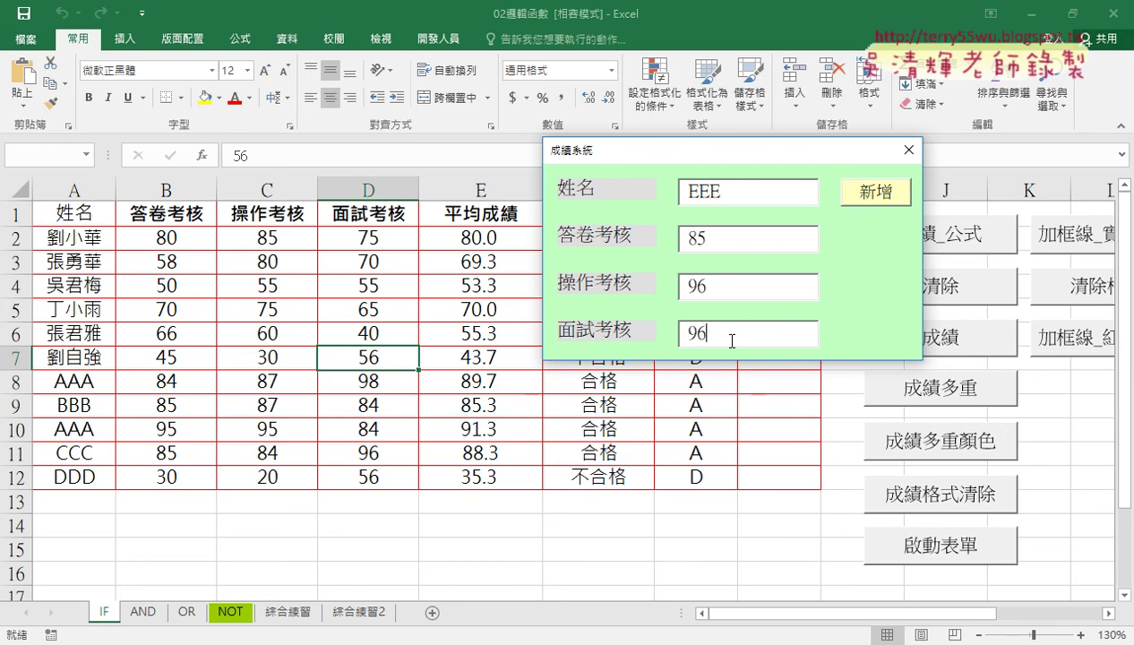
{"action": "key", "text": "Tab"}
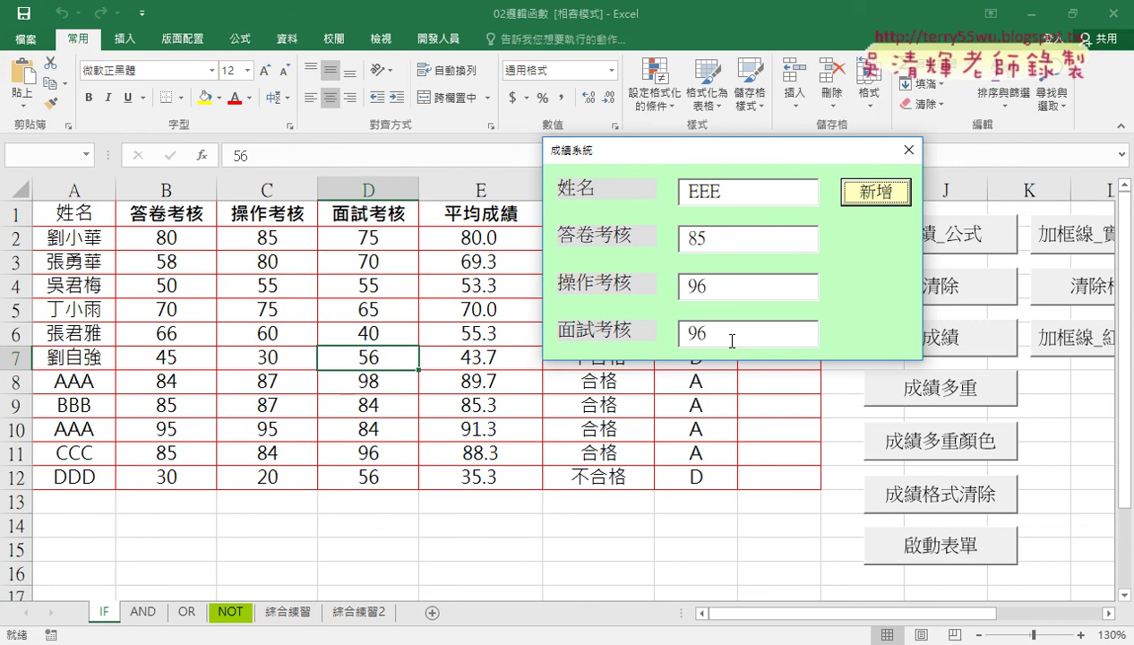
{"action": "left_click", "coordinate": [908, 151]}
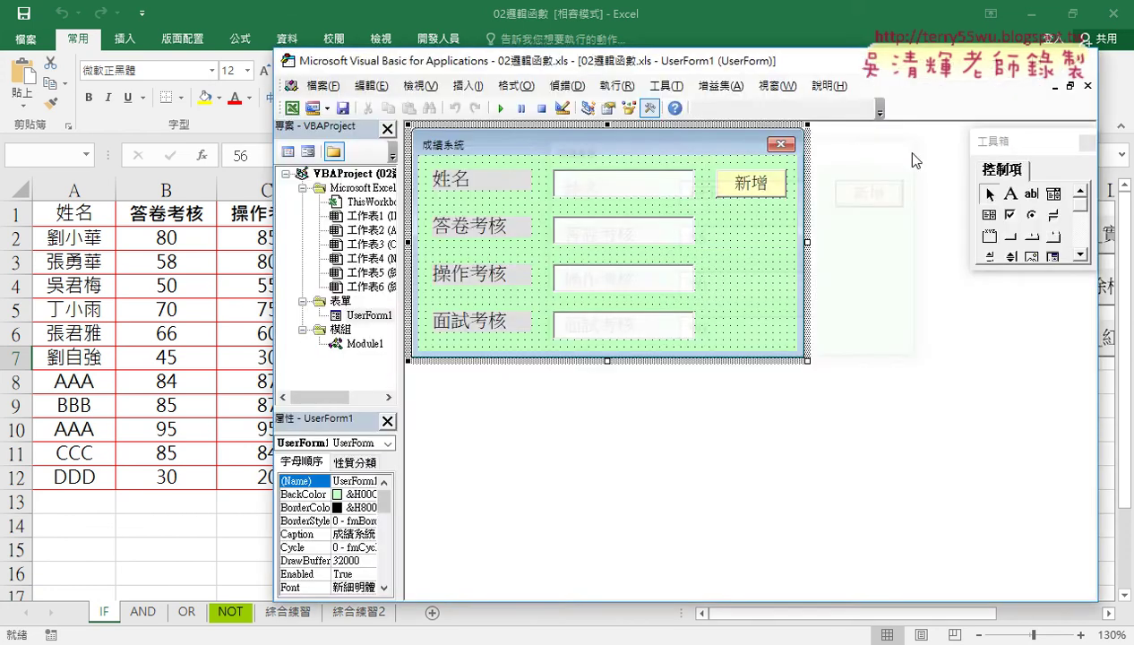
- Widen and lengthen the Project and Properties panes to show more property rows
{"action": "left_click", "coordinate": [629, 328]}
{"action": "left_click_drag", "start_coordinate": [401, 367], "coordinate": [517, 367]}
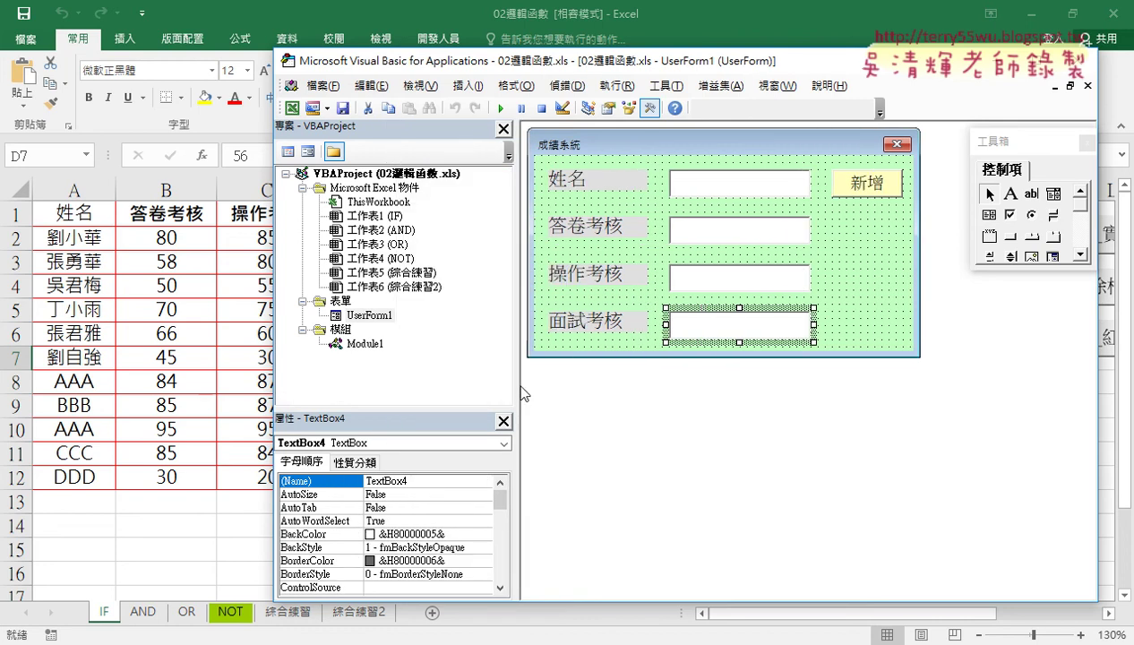
{"action": "left_click_drag", "start_coordinate": [475, 408], "coordinate": [475, 251]}
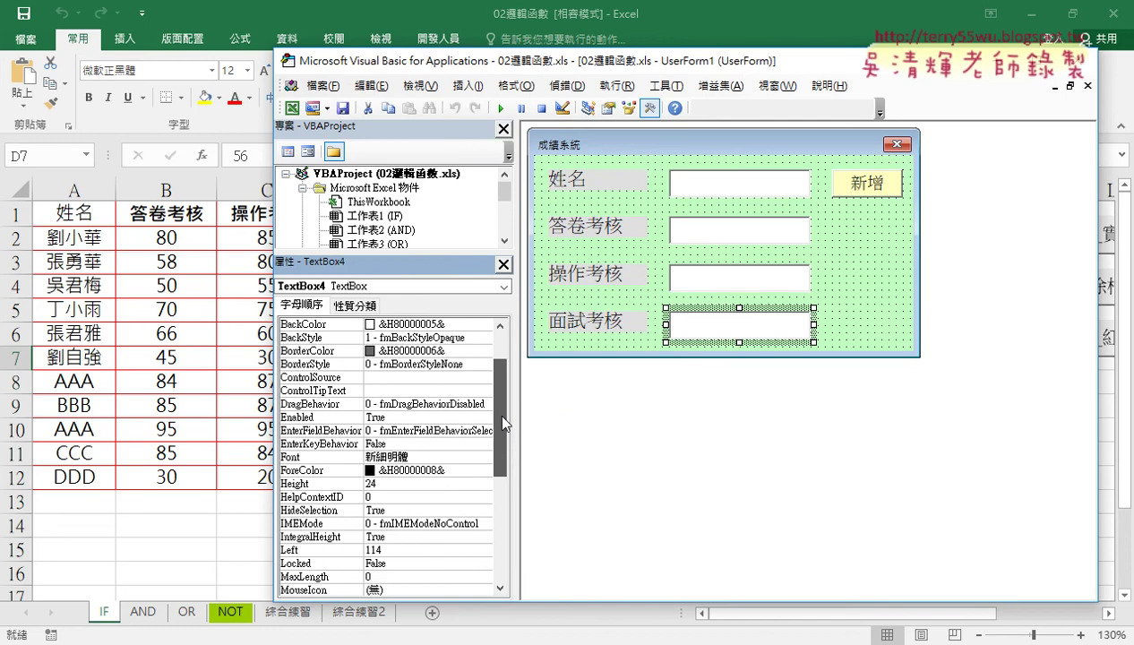
{"action": "scroll", "coordinate": [498, 421], "scroll_direction": "down", "scroll_amount": 4}
{"action": "left_click_drag", "start_coordinate": [502, 457], "coordinate": [502, 484]}
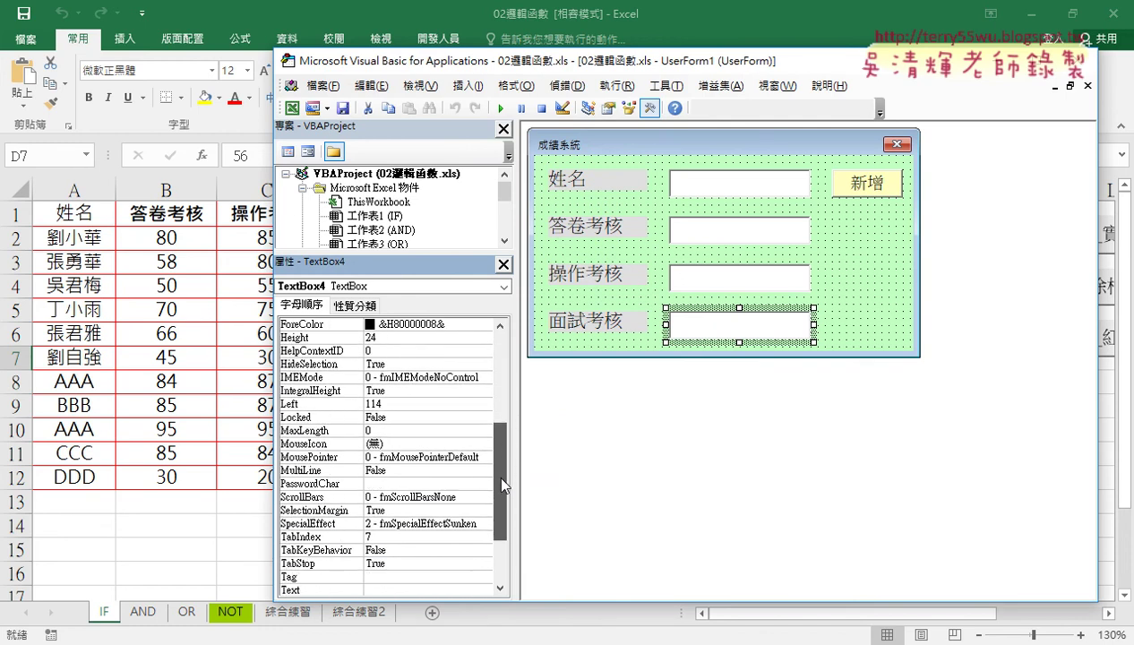
- Check the TabIndex of the 姓名, 答卷考核, 操作考核 and 面試考核 boxes and the 新增 button
{"action": "left_click", "coordinate": [324, 537]}
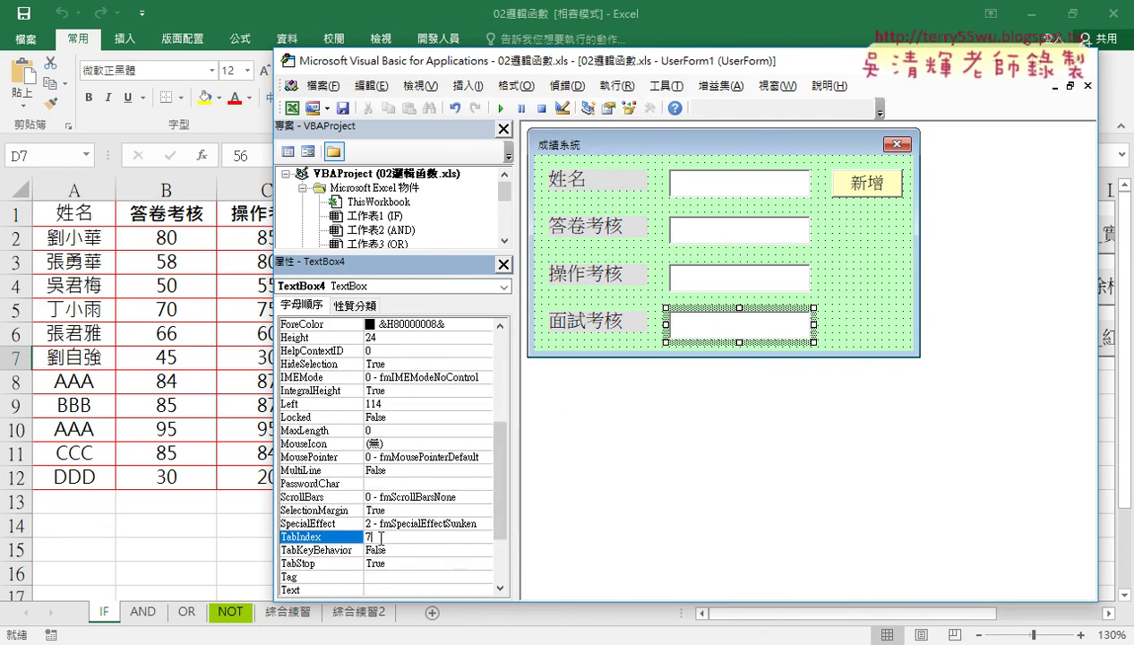
{"action": "left_click", "coordinate": [735, 282]}
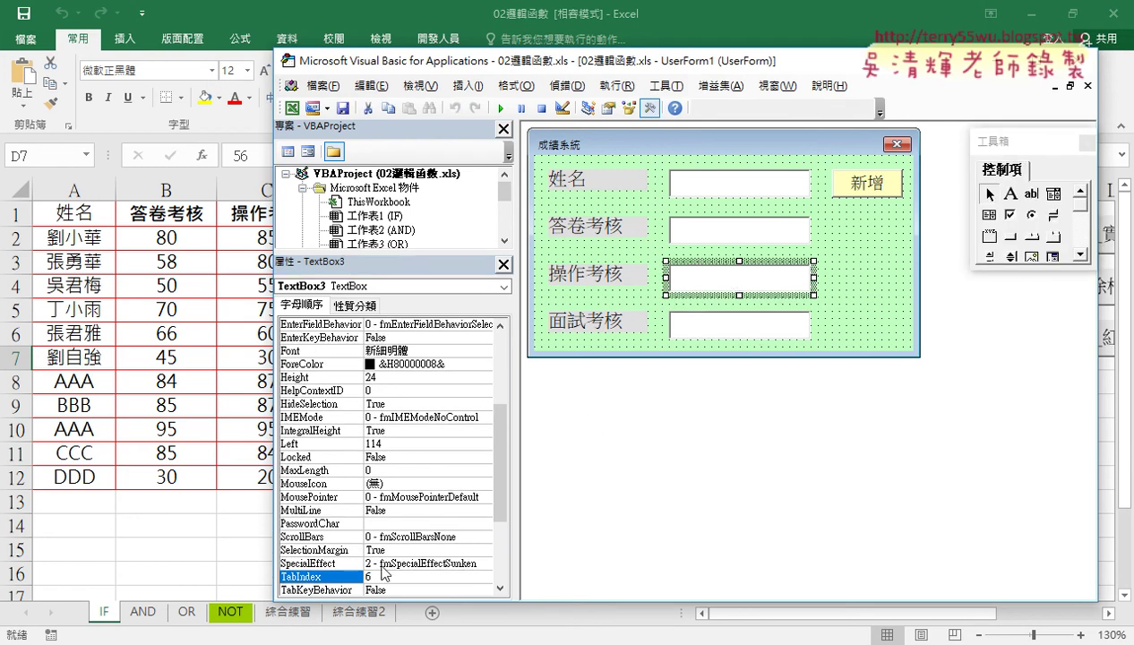
{"action": "left_click", "coordinate": [739, 238]}
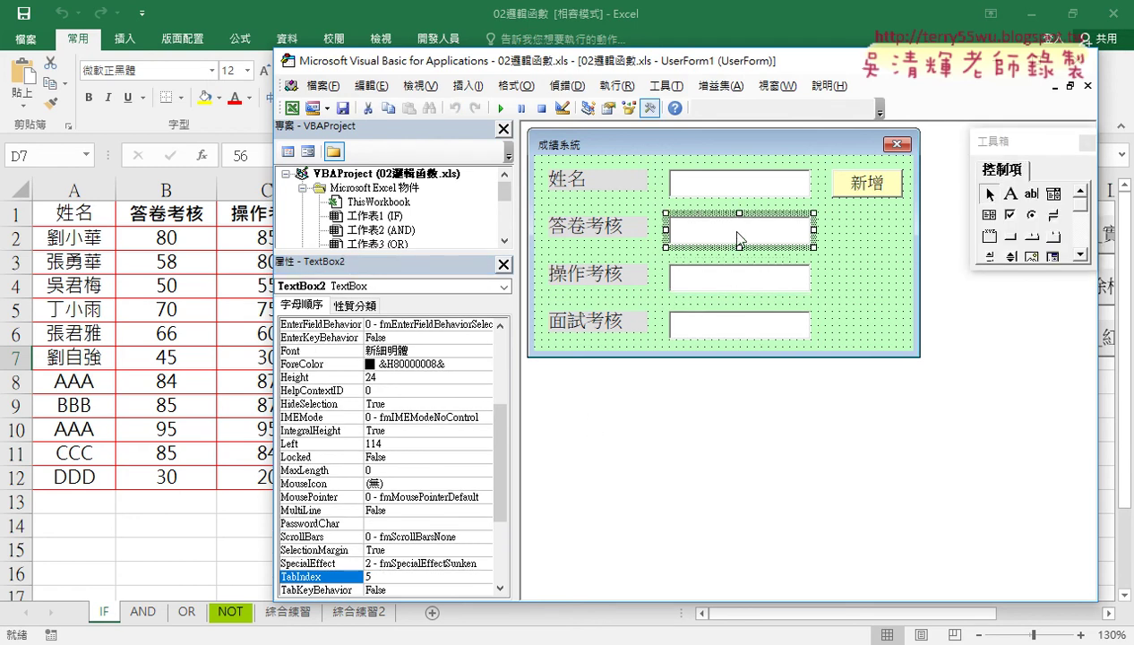
{"action": "left_click", "coordinate": [728, 178]}
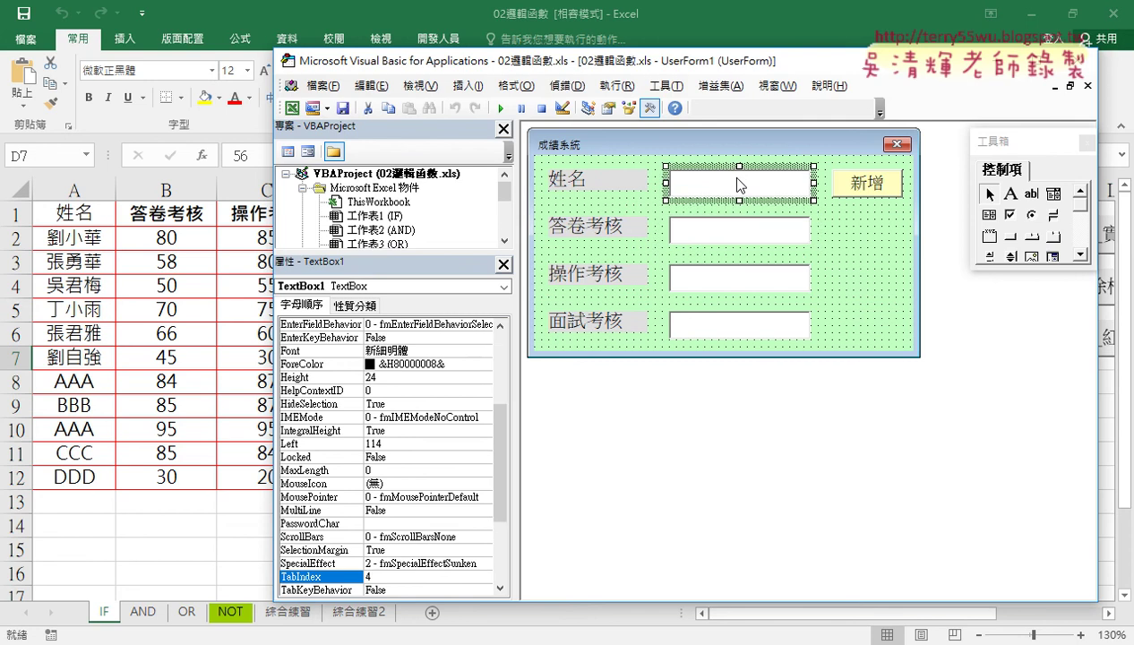
{"action": "left_click", "coordinate": [870, 185]}
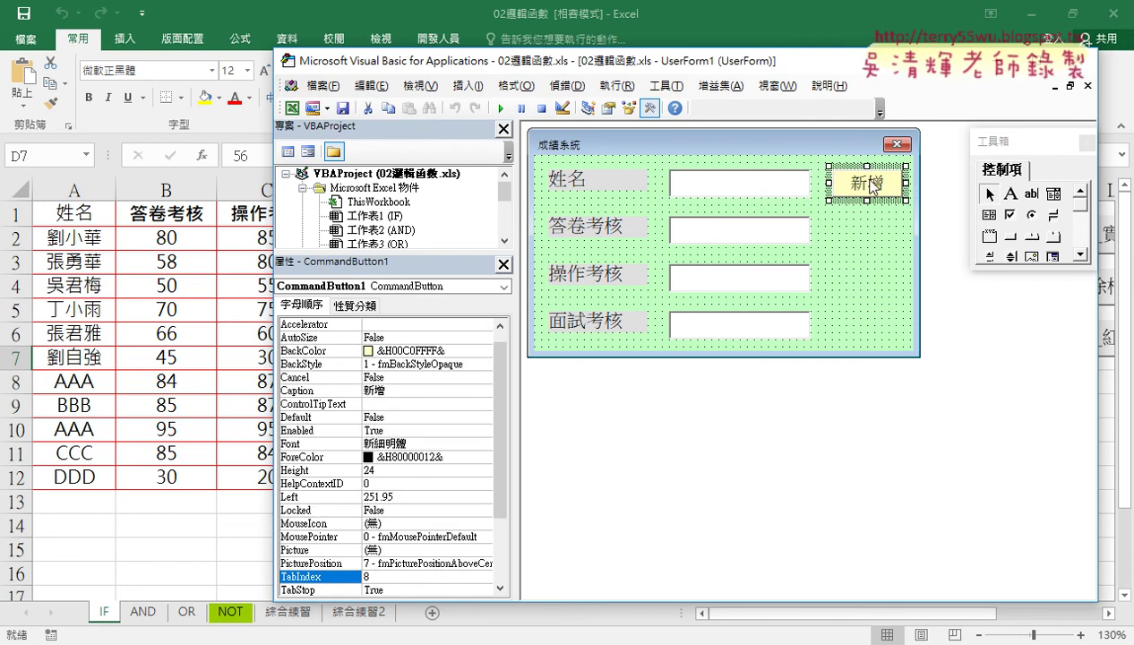
{"action": "left_click", "coordinate": [736, 185]}
{"action": "left_click", "coordinate": [732, 237]}
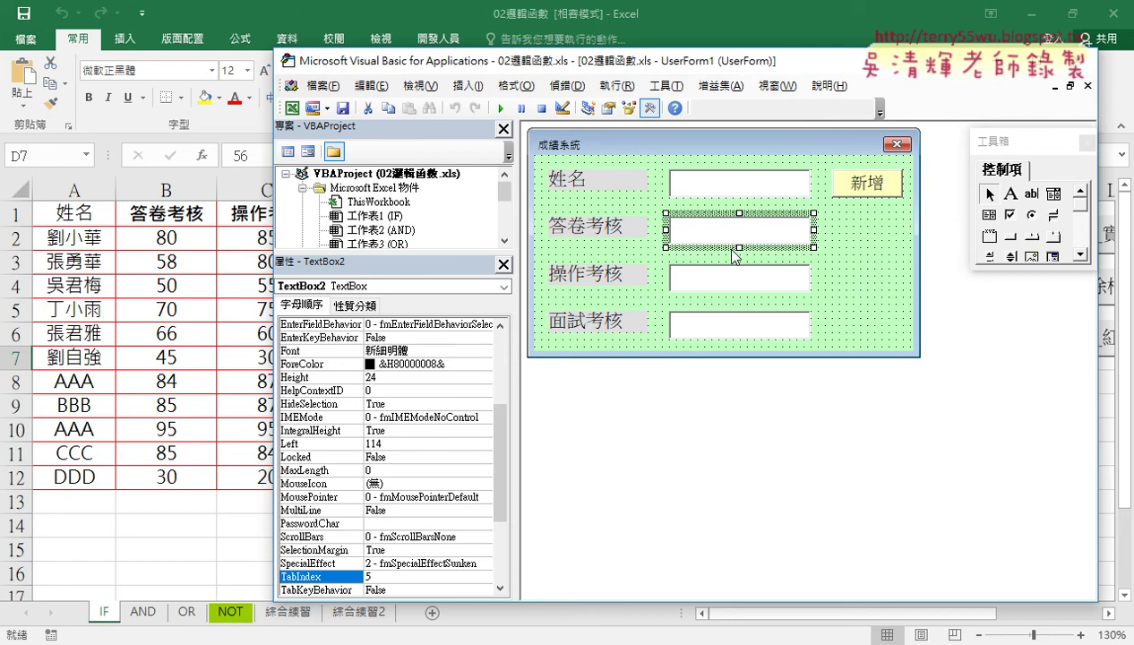
{"action": "left_click", "coordinate": [727, 285]}
{"action": "left_click", "coordinate": [727, 334]}
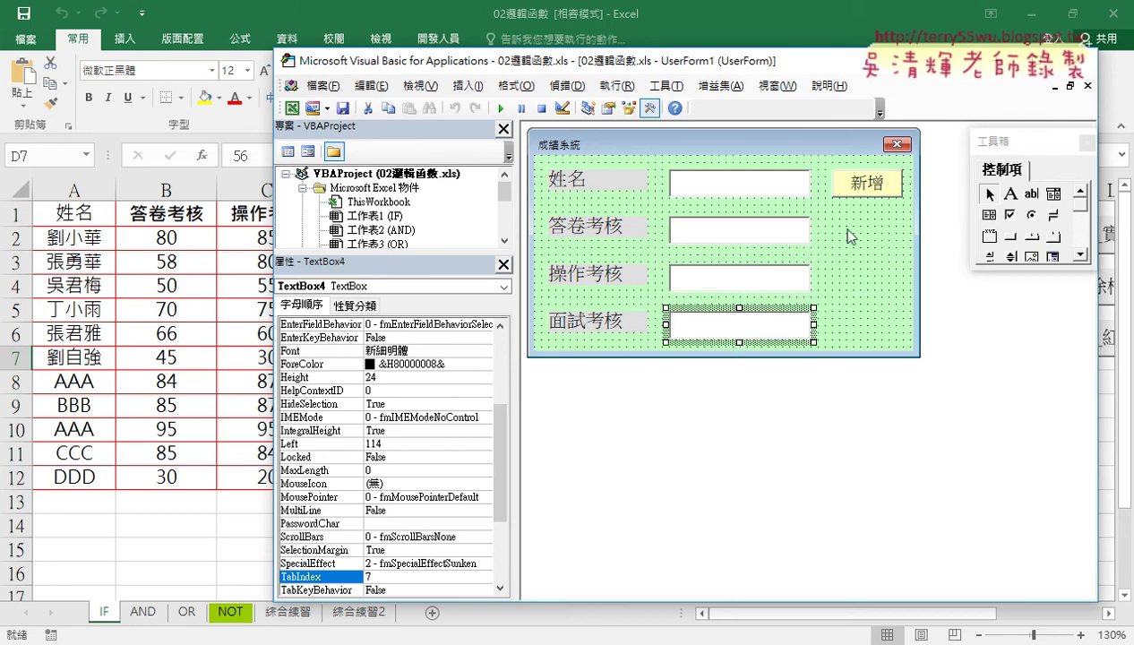
{"action": "left_click", "coordinate": [873, 191]}
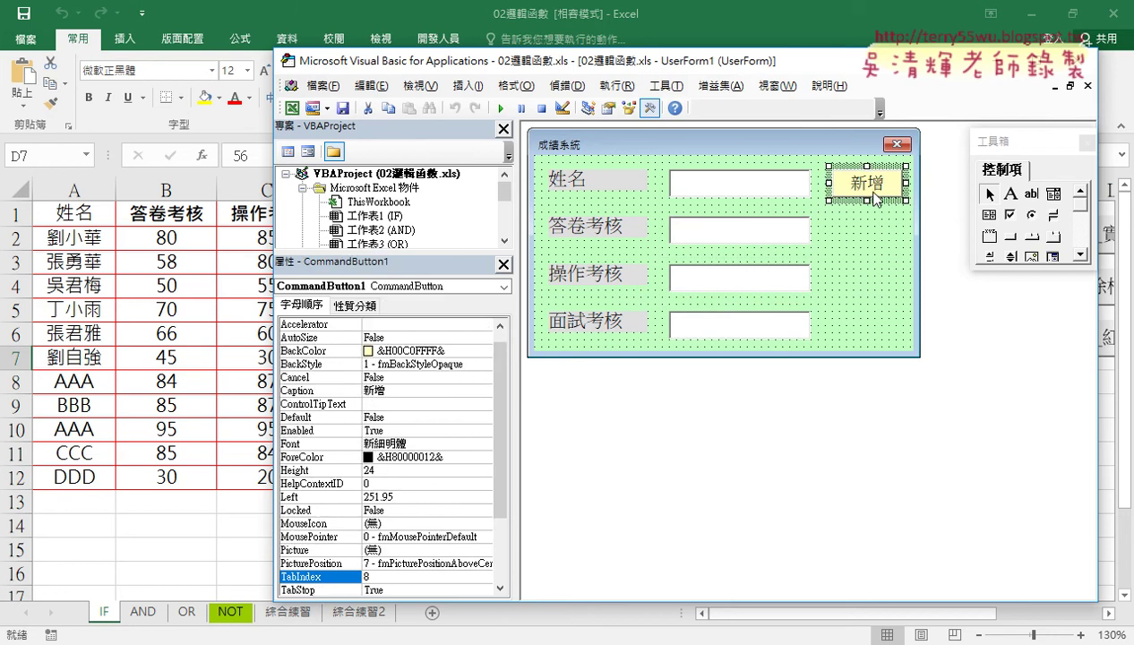
{"action": "left_click", "coordinate": [733, 184]}
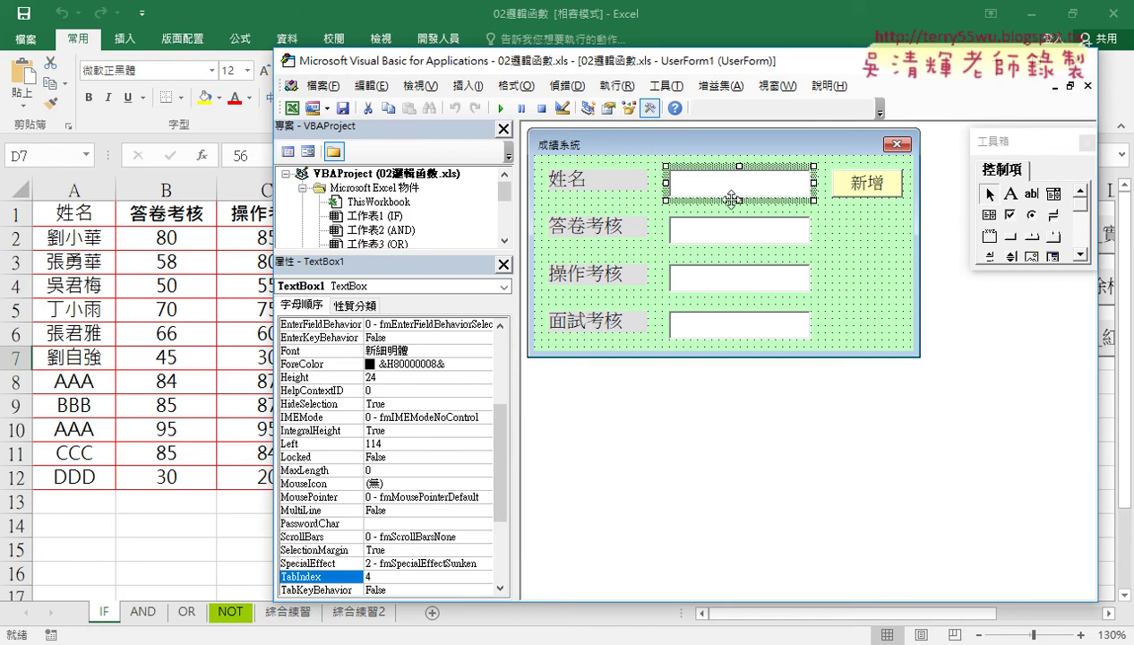
{"action": "left_click", "coordinate": [599, 238]}
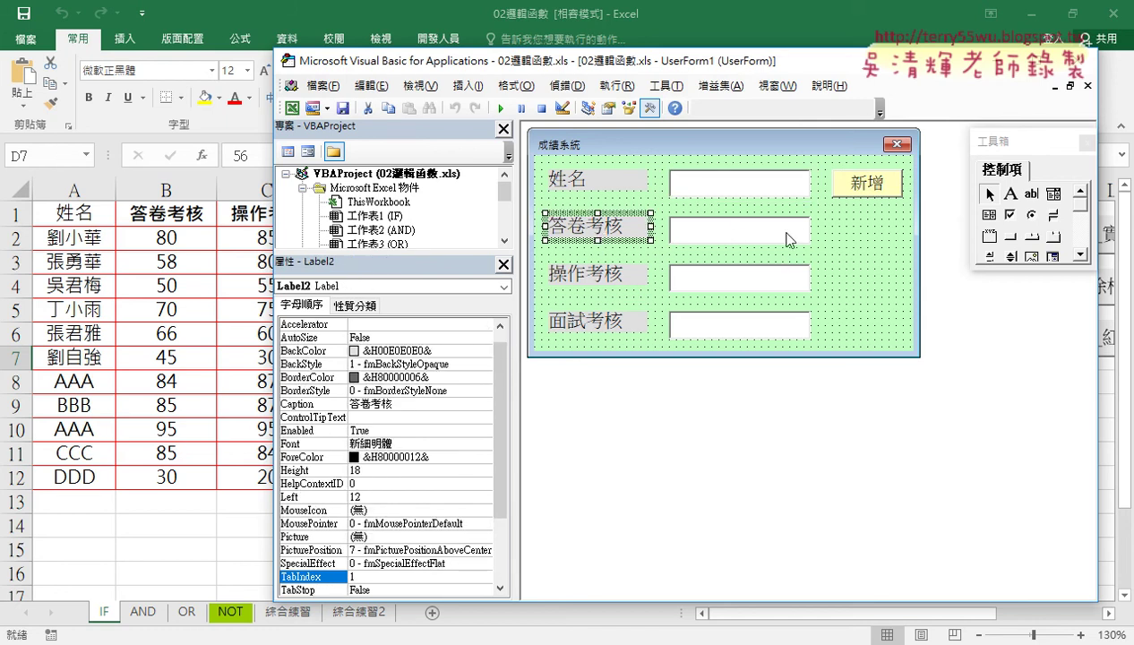
- Walk the tab order from 姓名 through the score boxes to 新增, then run the form
{"action": "left_click", "coordinate": [751, 183]}
{"action": "key", "text": "Tab"}
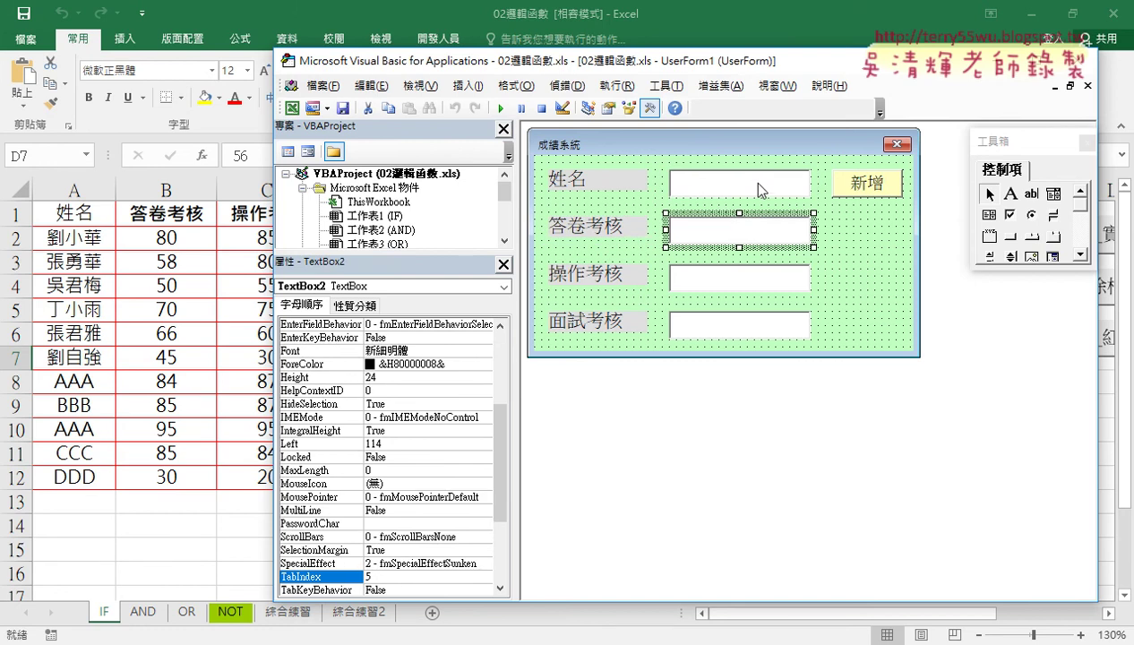
{"action": "left_click", "coordinate": [758, 189]}
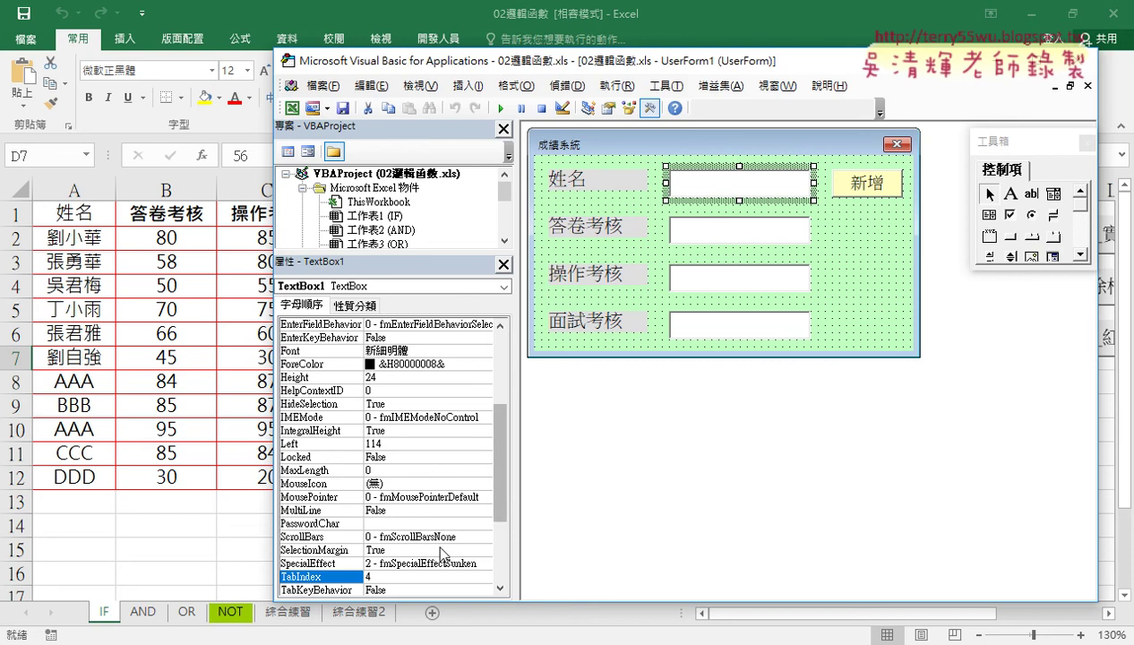
{"action": "left_click", "coordinate": [726, 238]}
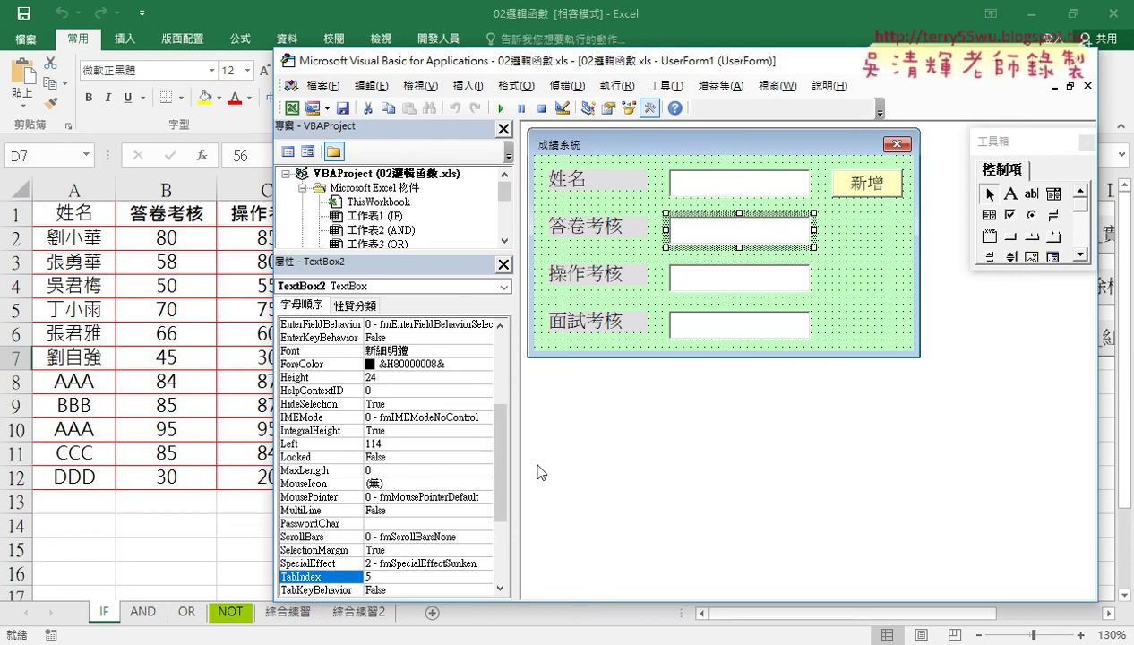
{"action": "left_click", "coordinate": [703, 287]}
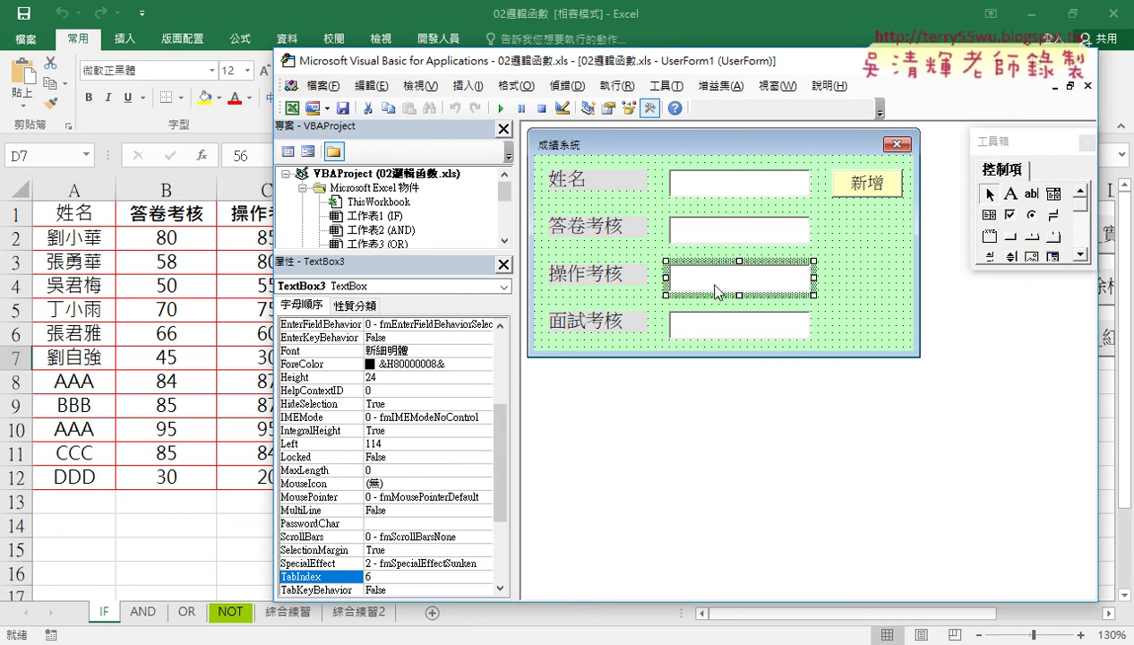
{"action": "left_click", "coordinate": [722, 327]}
{"action": "left_click", "coordinate": [871, 188]}
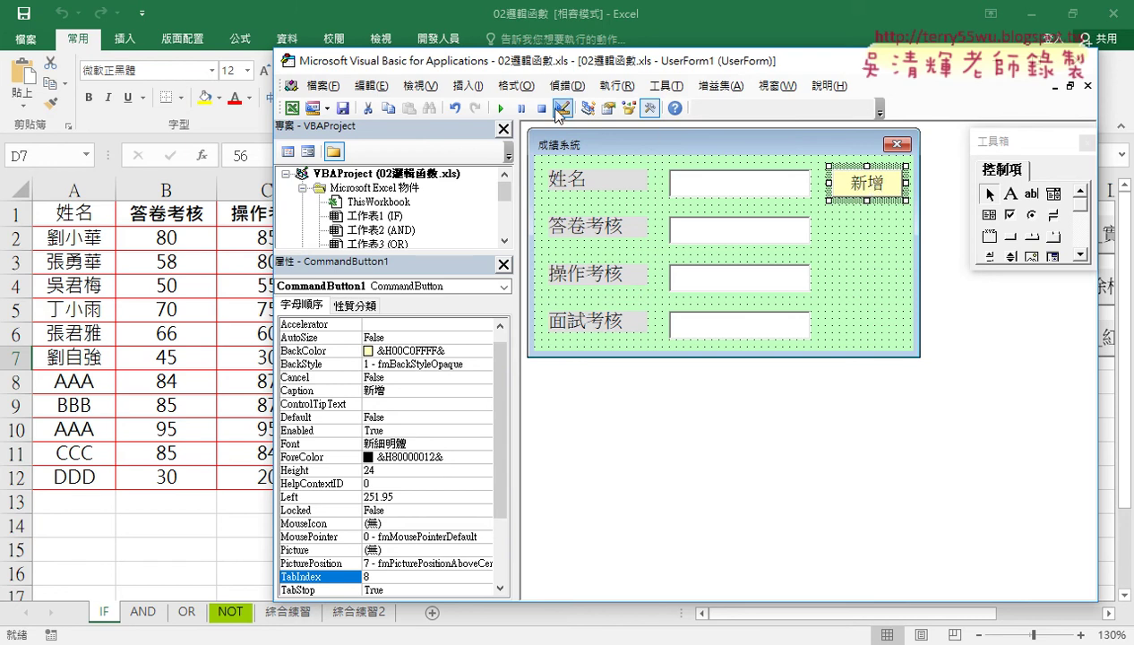
{"action": "left_click", "coordinate": [500, 107]}
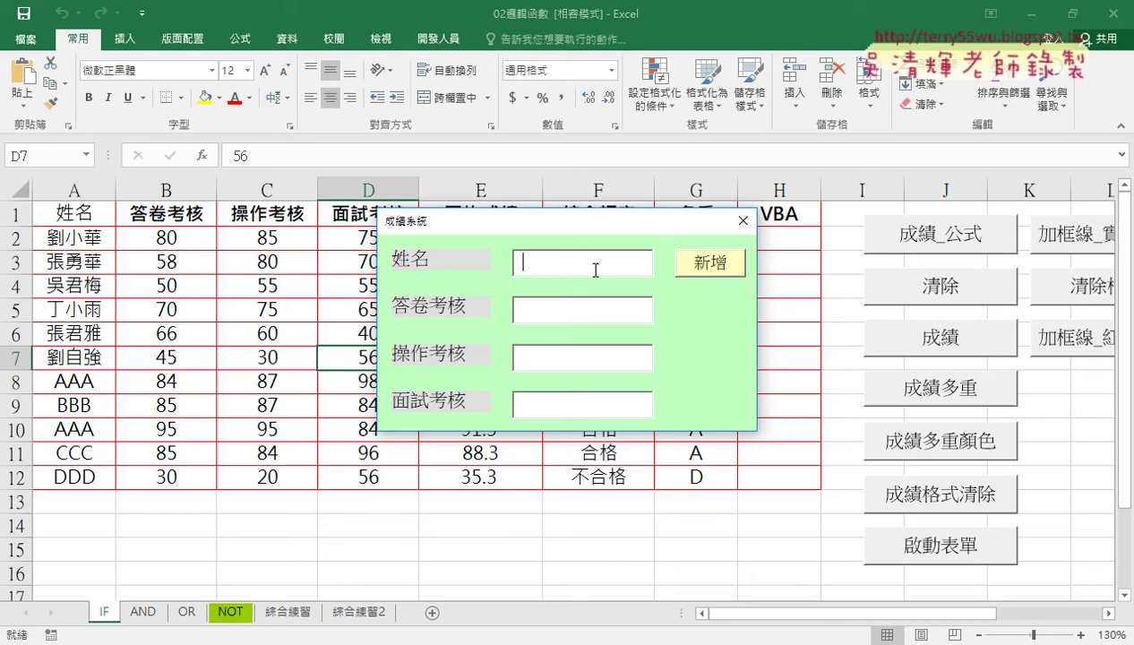
- Fill the running form with EEE and the scores 85, 96 and 74
{"action": "key", "text": "Tab"}
{"action": "key", "text": "Tab"}
{"action": "key", "text": "Tab"}
{"action": "key", "text": "Tab"}
{"action": "key", "text": "Tab"}
{"action": "key", "text": "Tab"}
{"action": "key", "text": "Tab"}
{"action": "key", "text": "Tab"}
{"action": "key", "text": "Tab"}
{"action": "key", "text": "Tab"}
{"action": "key", "text": "Tab"}
{"action": "key", "text": "Tab"}
{"action": "key", "text": "Tab"}
{"action": "key", "text": "Tab"}
{"action": "key", "text": "Tab"}
{"action": "type", "text": "EEE"}
{"action": "key", "text": "Tab"}
{"action": "type", "text": "85"}
{"action": "key", "text": "Tab"}
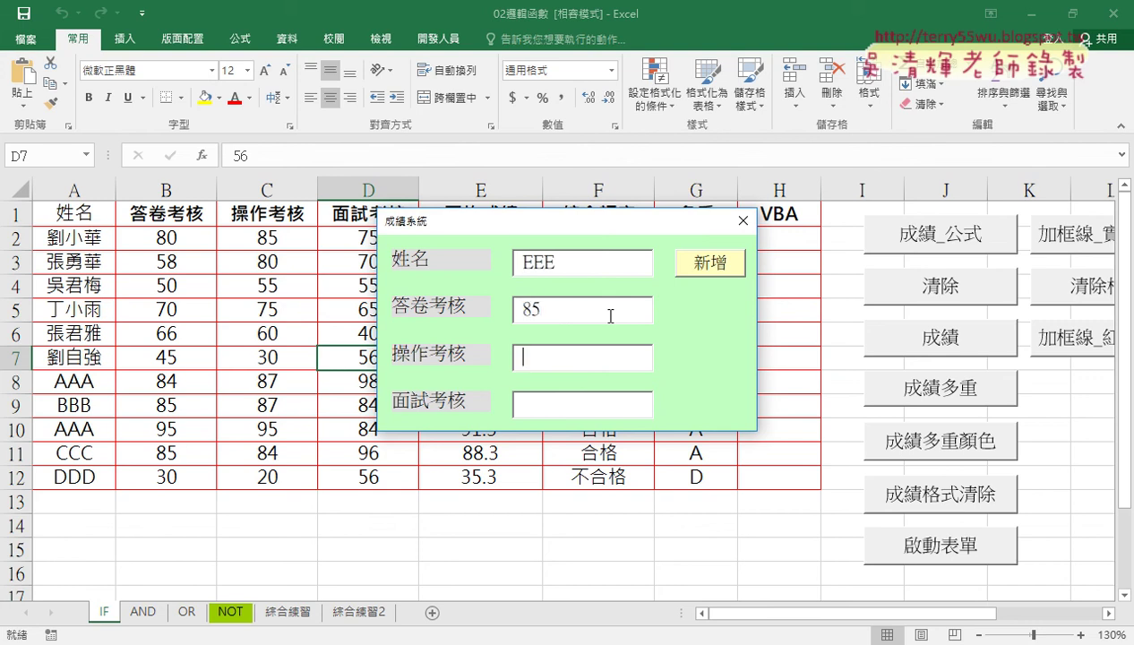
{"action": "type", "text": "96"}
{"action": "key", "text": "Tab"}
{"action": "type", "text": "7"}
{"action": "type", "text": "4"}
{"action": "key", "text": "Tab"}
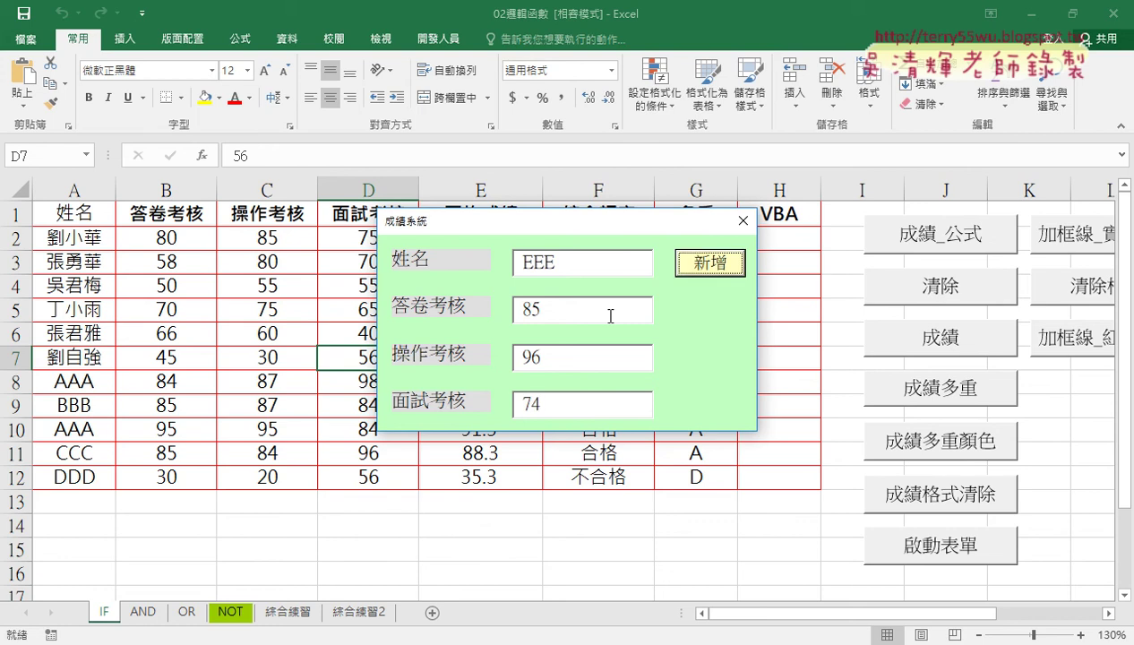
- Select the 74 score in the 面試考核 field
{"action": "left_click", "coordinate": [564, 403]}
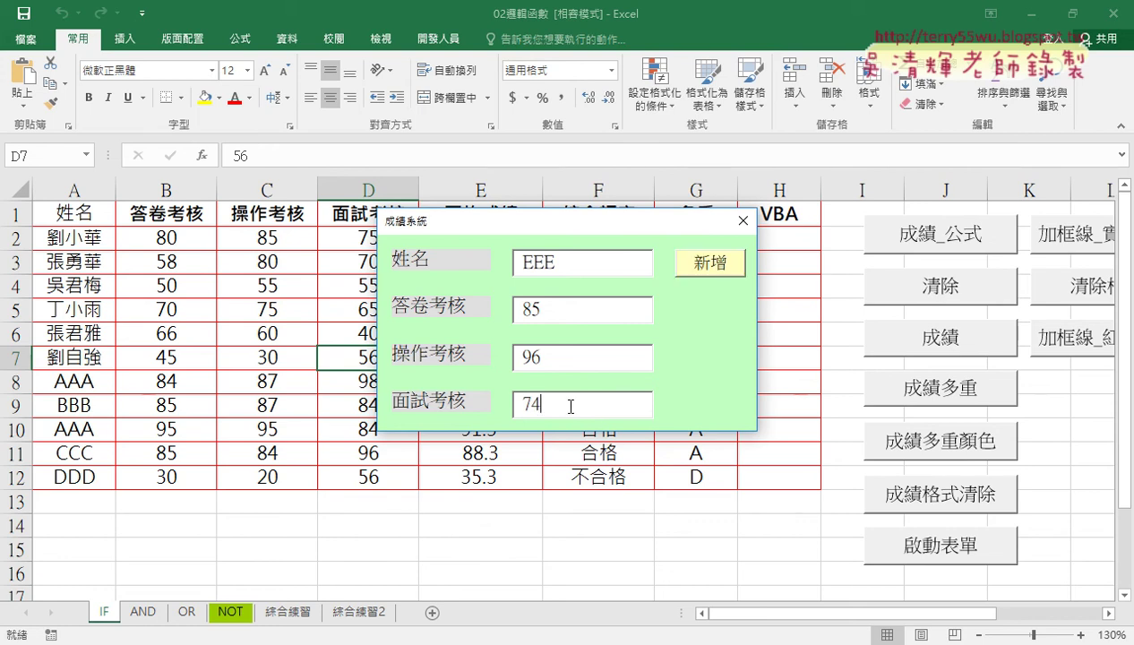
{"action": "left_click_drag", "start_coordinate": [548, 403], "coordinate": [504, 400]}
{"action": "left_click", "coordinate": [542, 401]}
- Close the running grade form and select TextBox4, the interview score box, in the designer
{"action": "left_click", "coordinate": [545, 404]}
{"action": "left_click", "coordinate": [742, 231]}
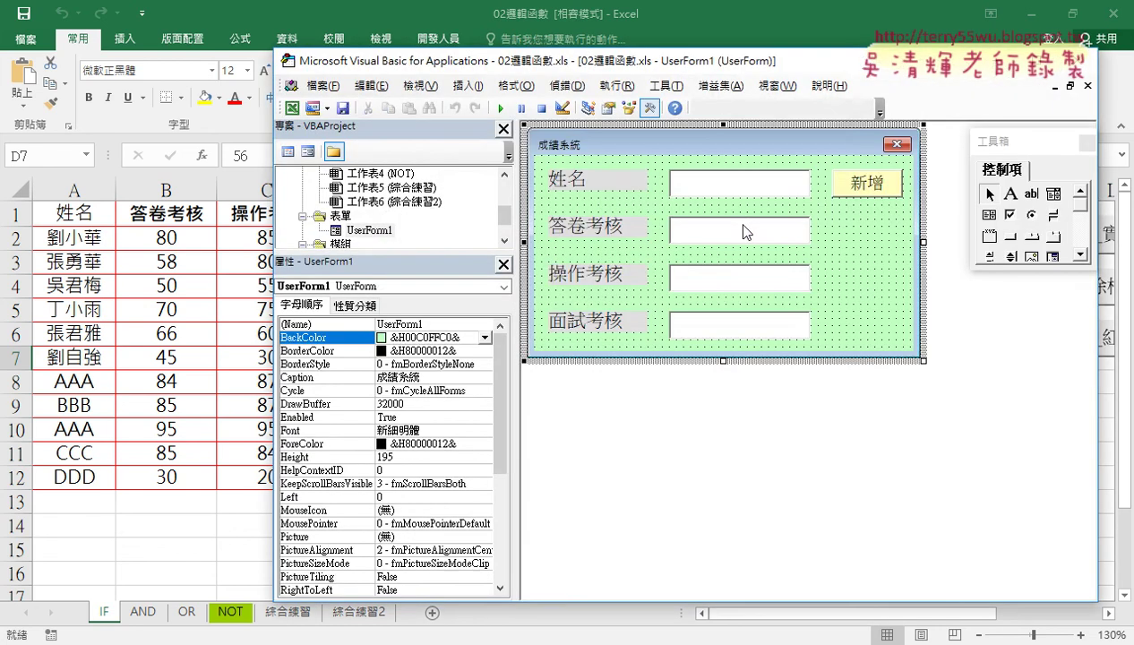
{"action": "left_click", "coordinate": [707, 326]}
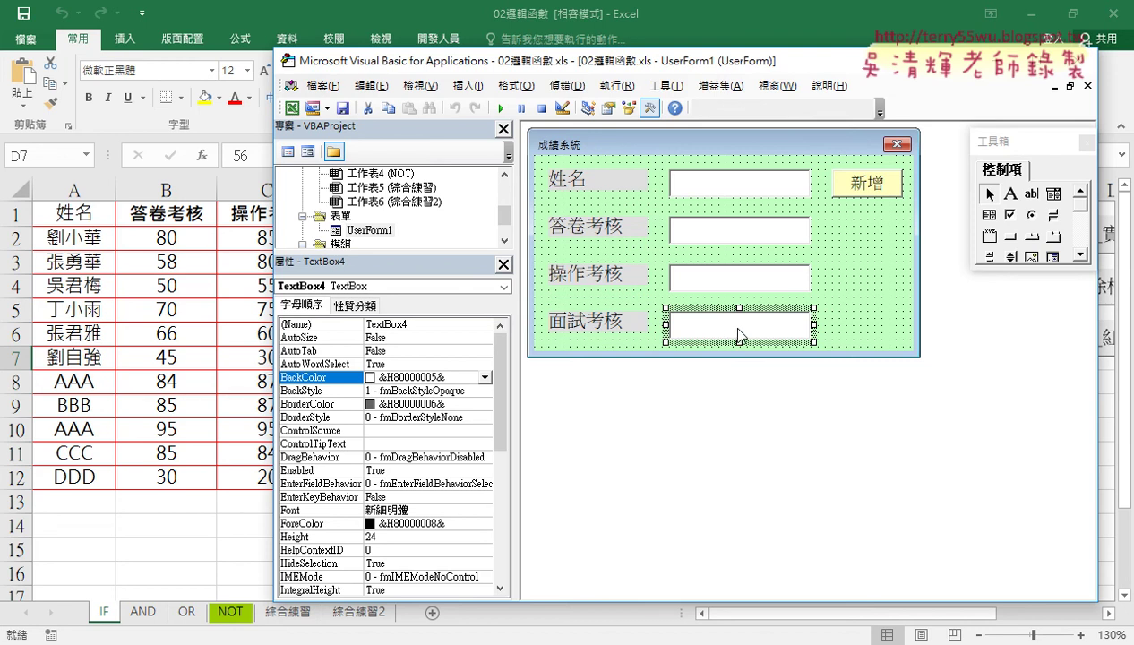
- Create an empty TextBox4_KeyDown handler, delete the TextBox4_Change stub, and narrow the side panes
{"action": "double_click", "coordinate": [738, 336]}
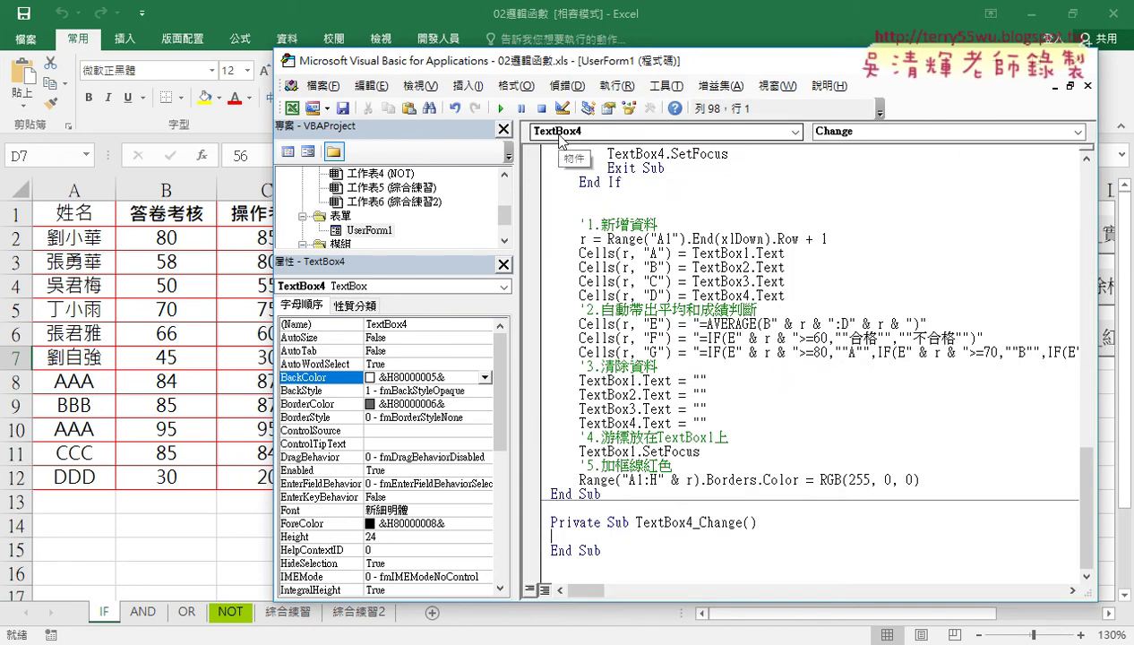
{"action": "left_click", "coordinate": [849, 133]}
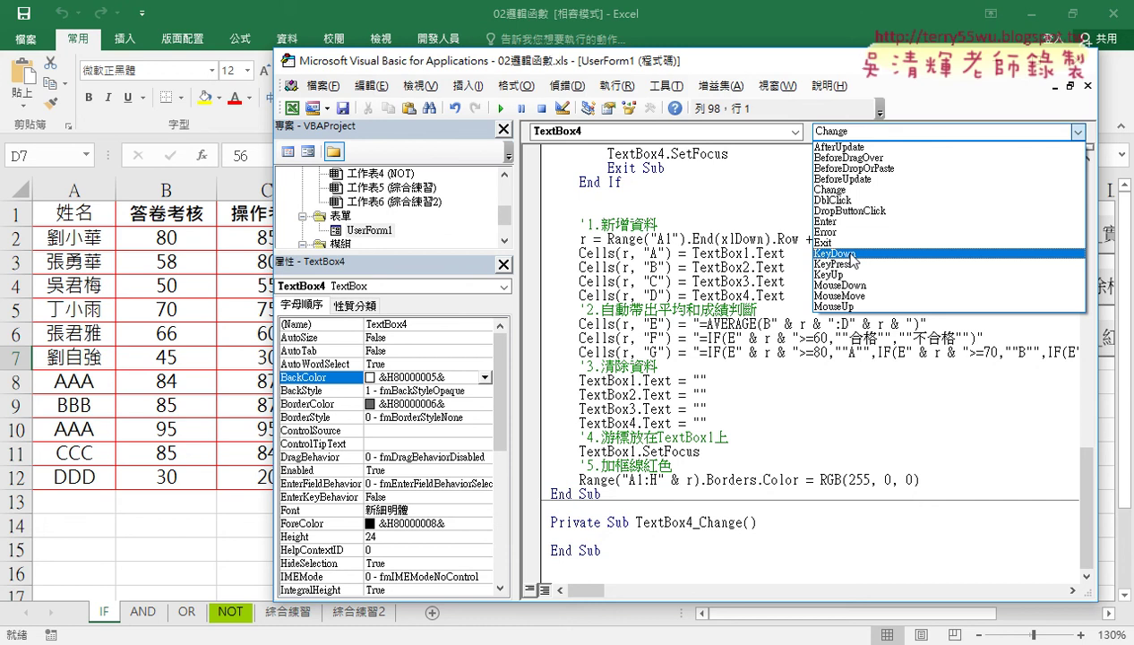
{"action": "left_click", "coordinate": [833, 254]}
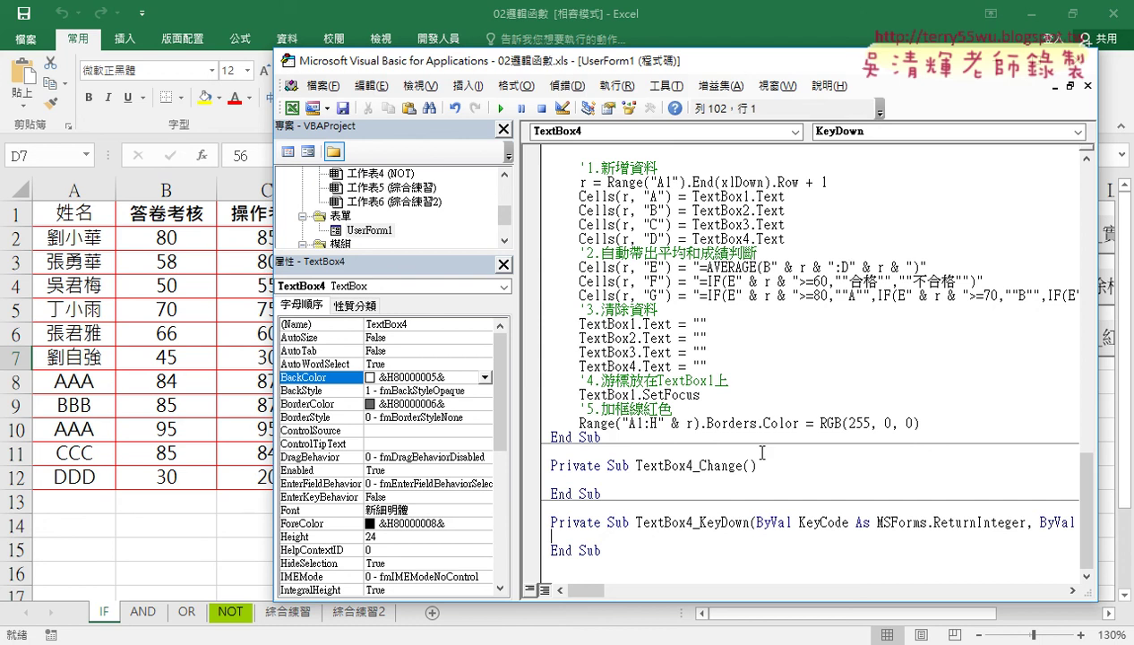
{"action": "left_click_drag", "start_coordinate": [602, 493], "coordinate": [552, 465]}
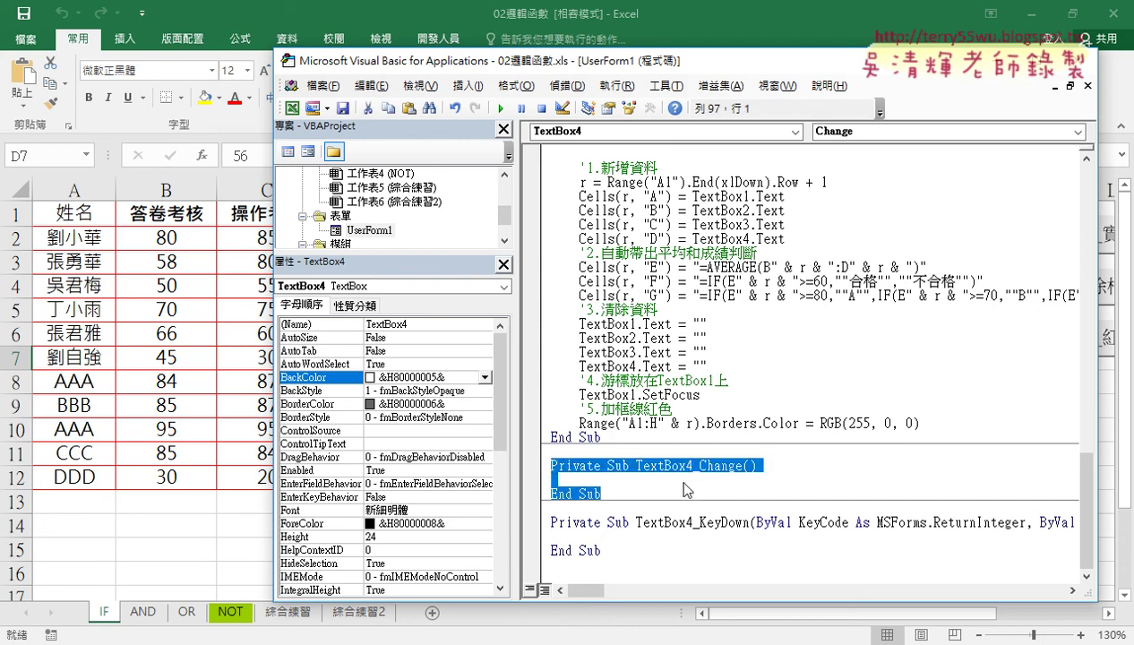
{"action": "key", "text": "Delete"}
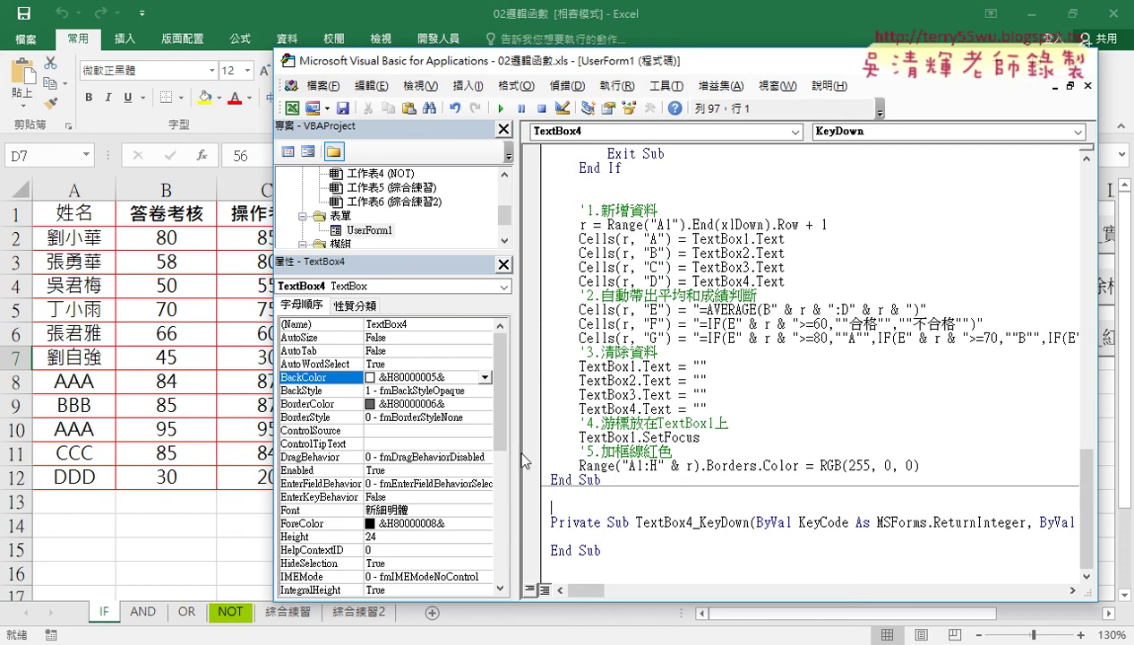
{"action": "left_click_drag", "start_coordinate": [515, 448], "coordinate": [433, 449]}
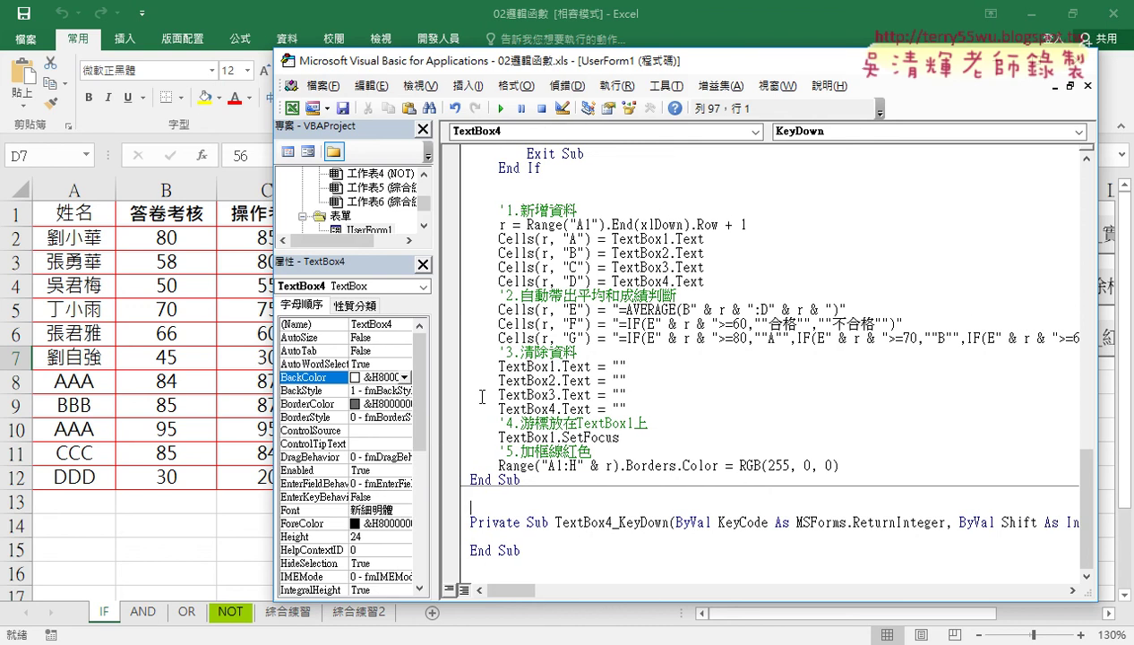
{"action": "left_click_drag", "start_coordinate": [537, 72], "coordinate": [343, 44]}
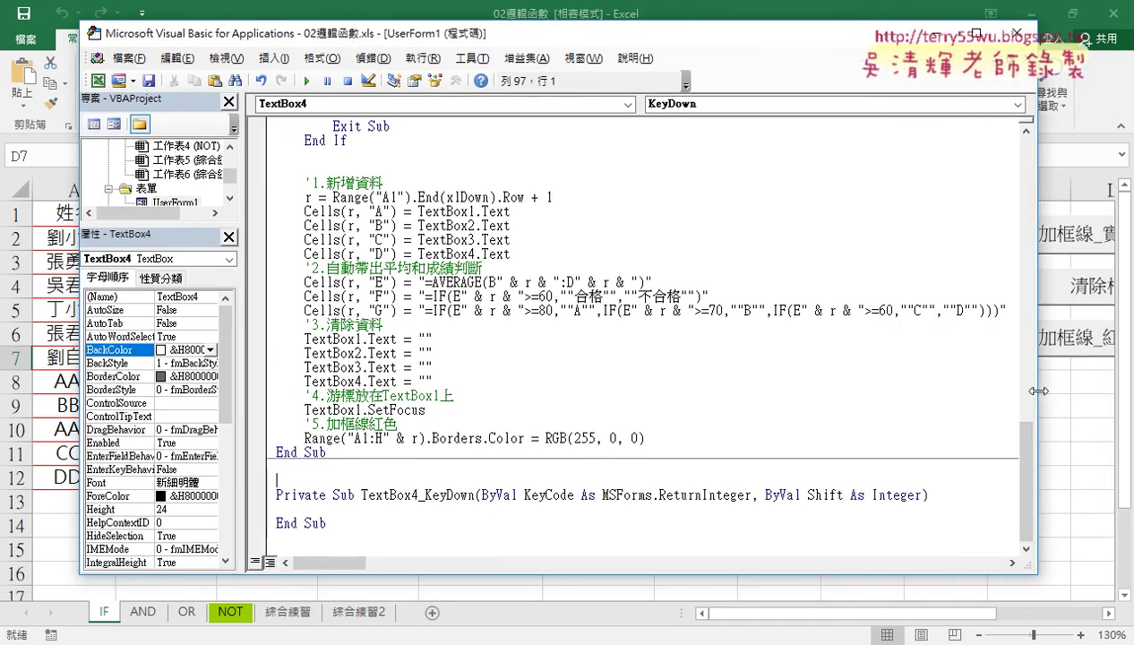
- Widen the editor window and highlight the KeyCode parameter in the TextBox4_KeyDown declaration
{"action": "left_click_drag", "start_coordinate": [903, 391], "coordinate": [1020, 391]}
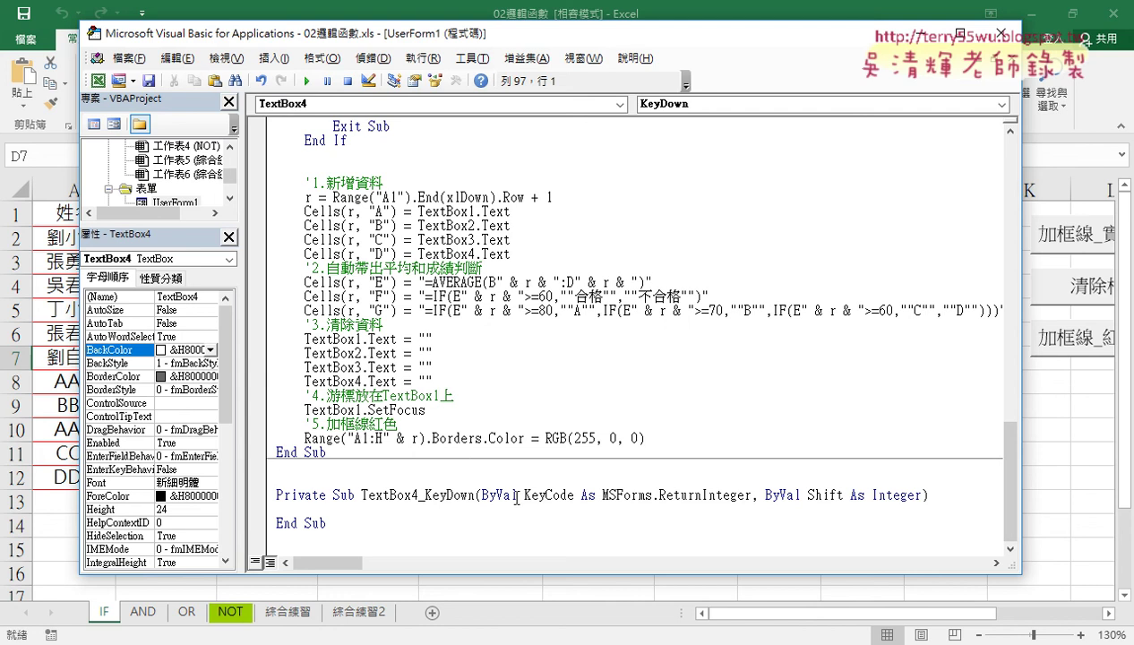
{"action": "left_click_drag", "start_coordinate": [482, 494], "coordinate": [582, 494]}
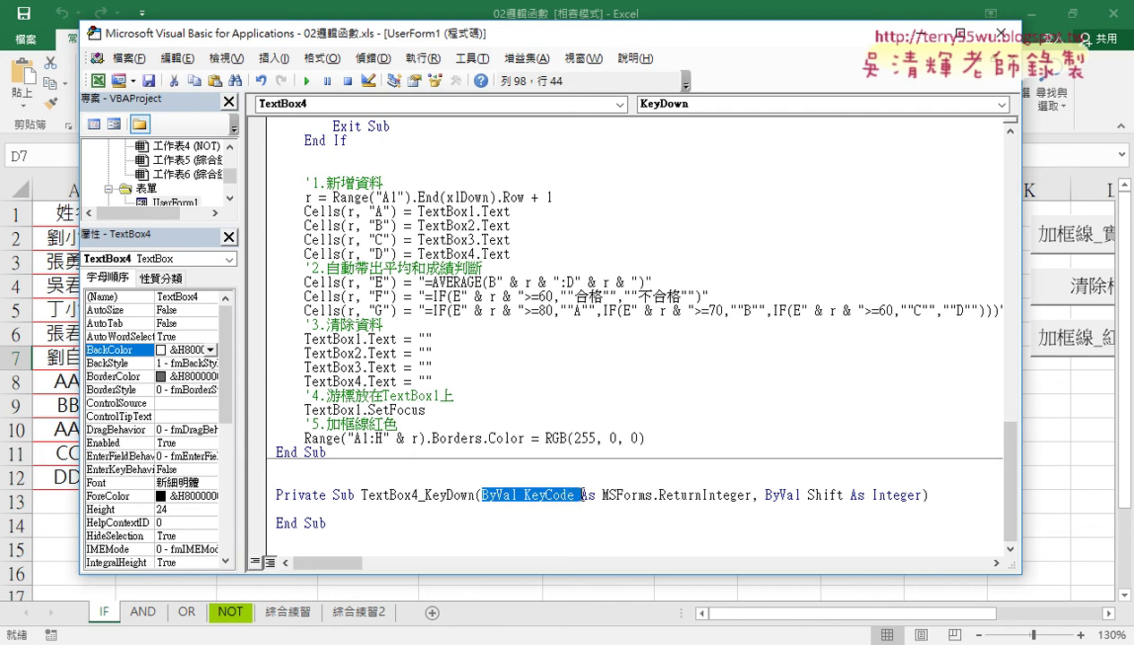
{"action": "left_click", "coordinate": [514, 494]}
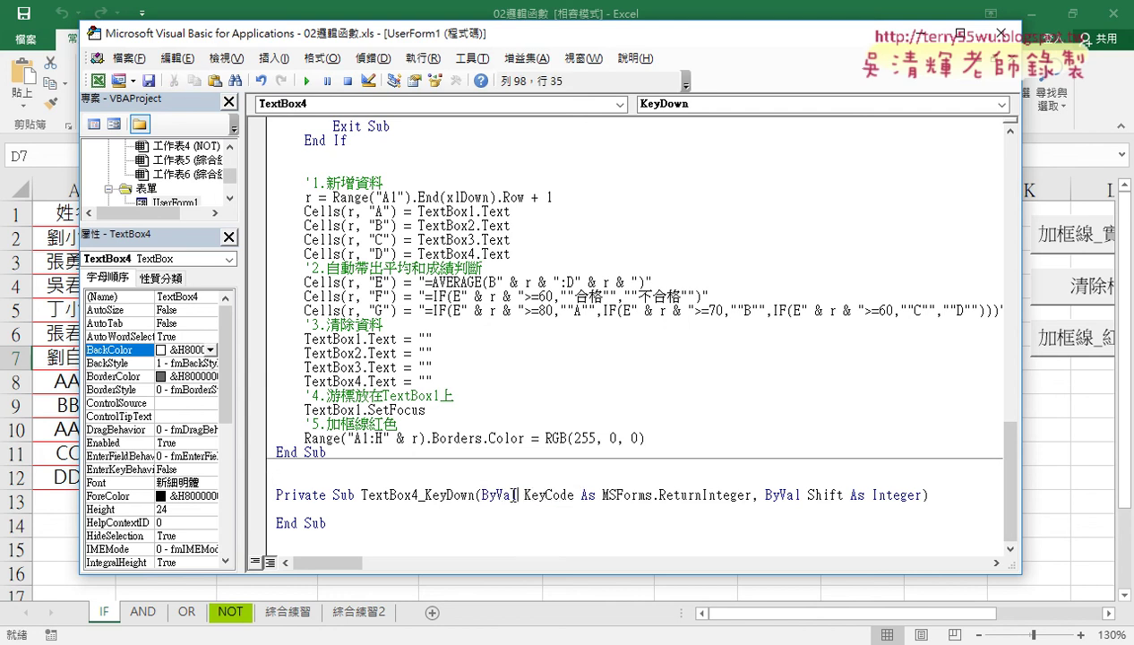
{"action": "left_click", "coordinate": [481, 495]}
{"action": "left_click_drag", "start_coordinate": [523, 493], "coordinate": [575, 495]}
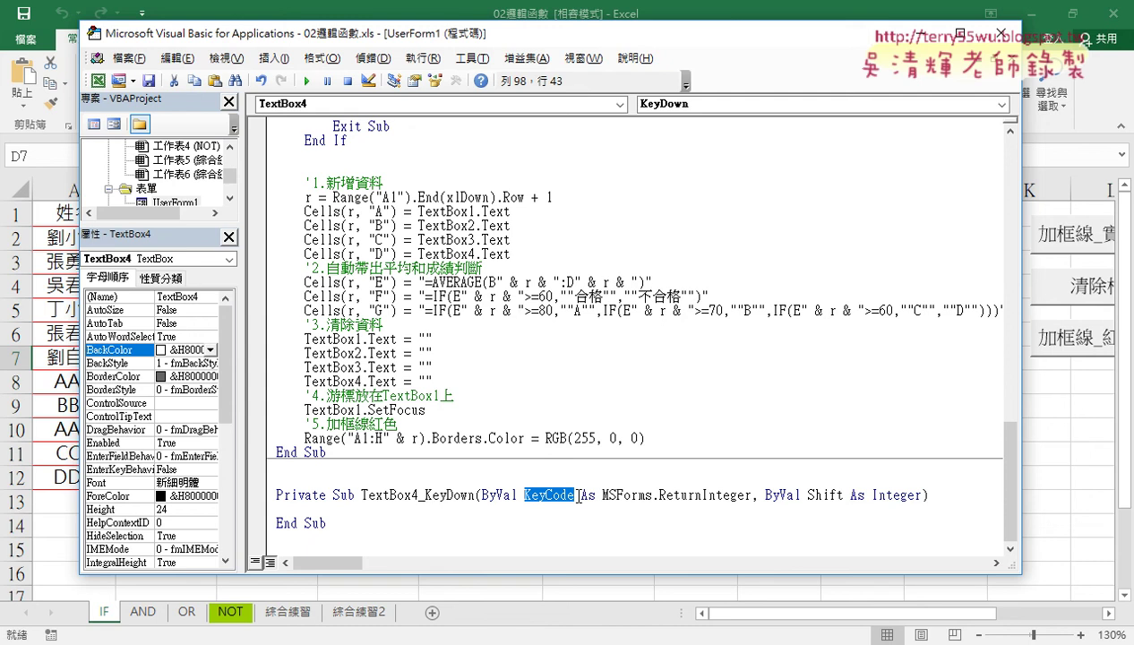
- Write If KeyCode = 13 Then inside TextBox4_KeyDown, copying KeyCode from the declaration
{"action": "left_click", "coordinate": [500, 510]}
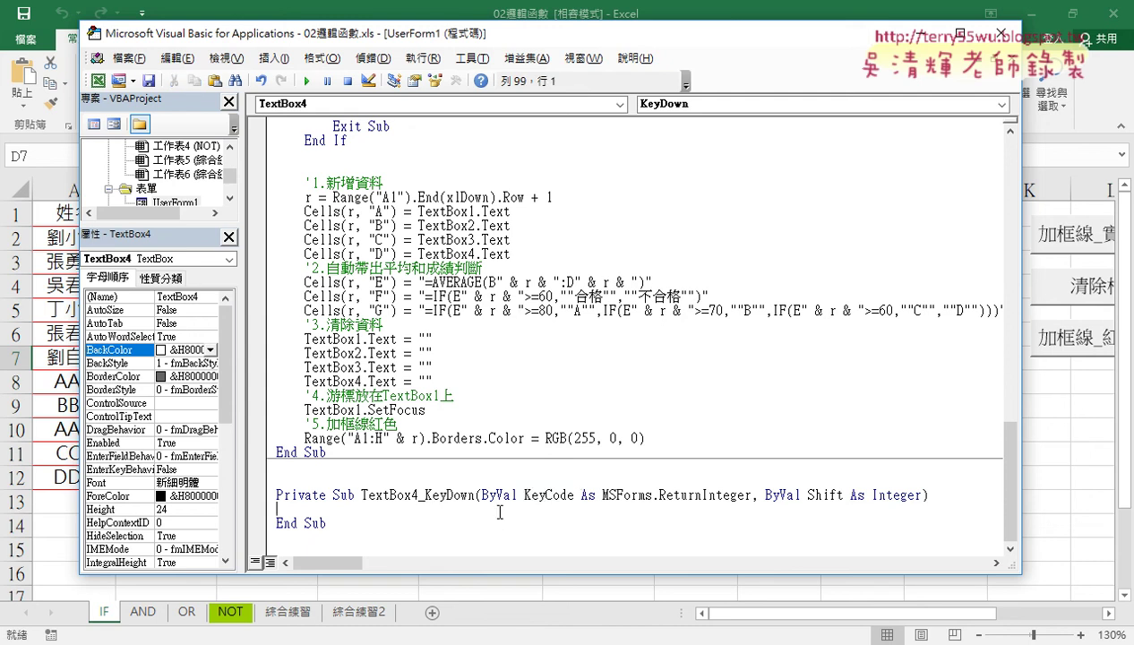
{"action": "key", "text": "Tab"}
{"action": "type", "text": "i"}
{"action": "type", "text": "f"}
{"action": "left_click", "coordinate": [525, 498]}
{"action": "key", "text": "Return"}
{"action": "left_click_drag", "start_coordinate": [524, 495], "coordinate": [574, 495]}
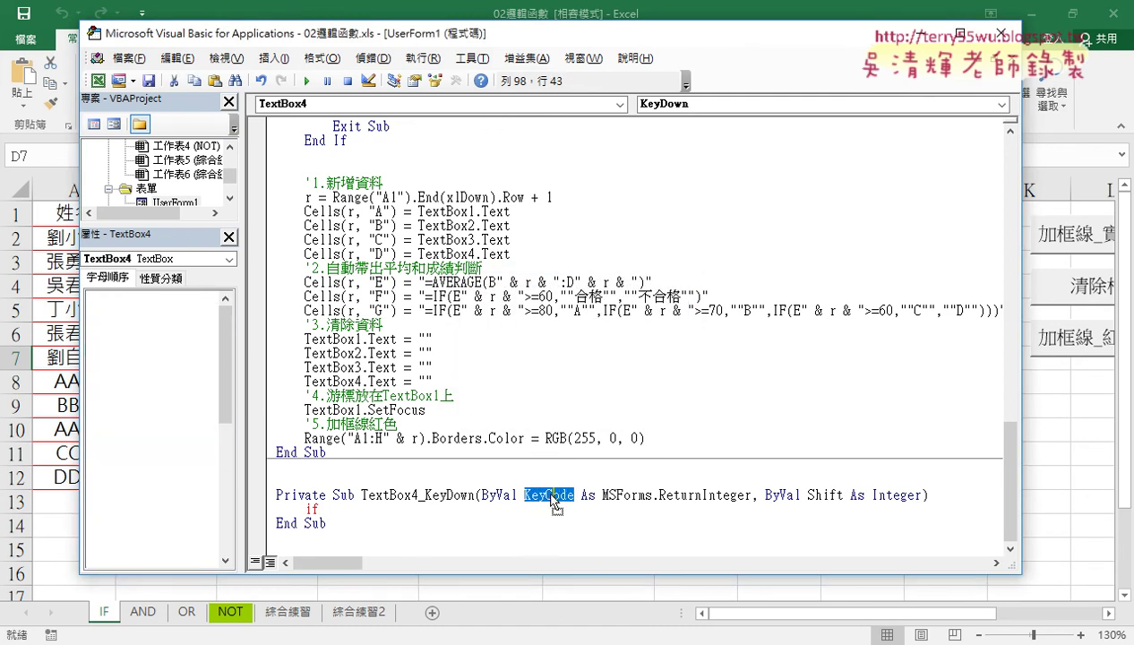
{"action": "key", "text": "ctrl+c"}
{"action": "left_click", "coordinate": [417, 505]}
{"action": "key", "text": "ctrl+v"}
{"action": "left_click", "coordinate": [320, 509]}
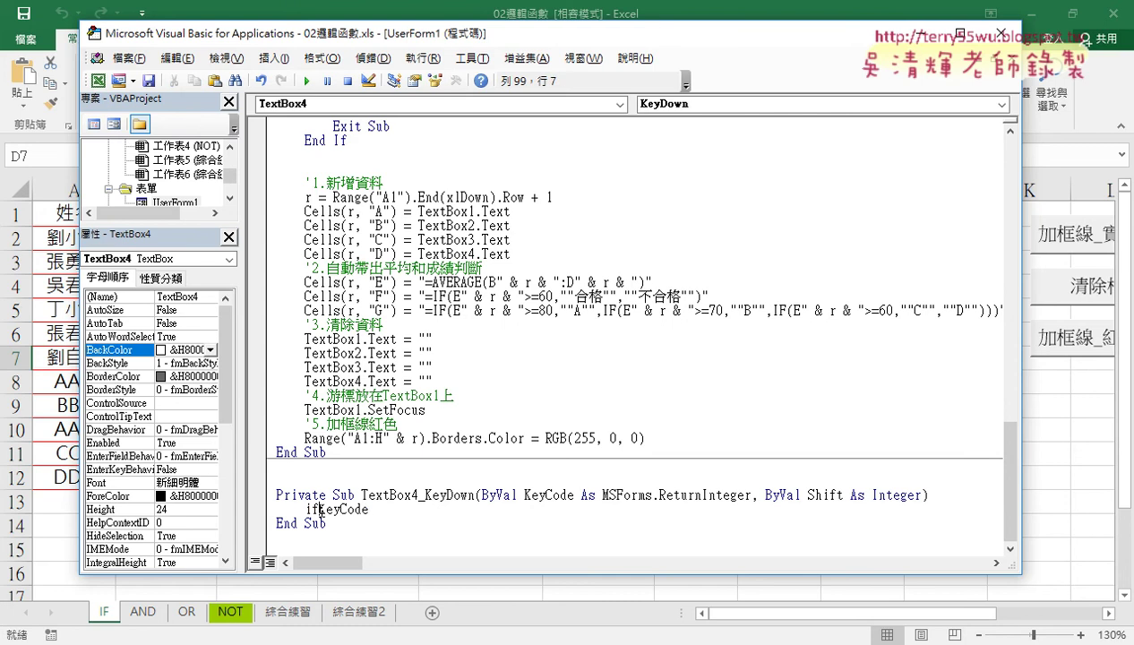
{"action": "left_click", "coordinate": [383, 510]}
{"action": "type", "text": "="}
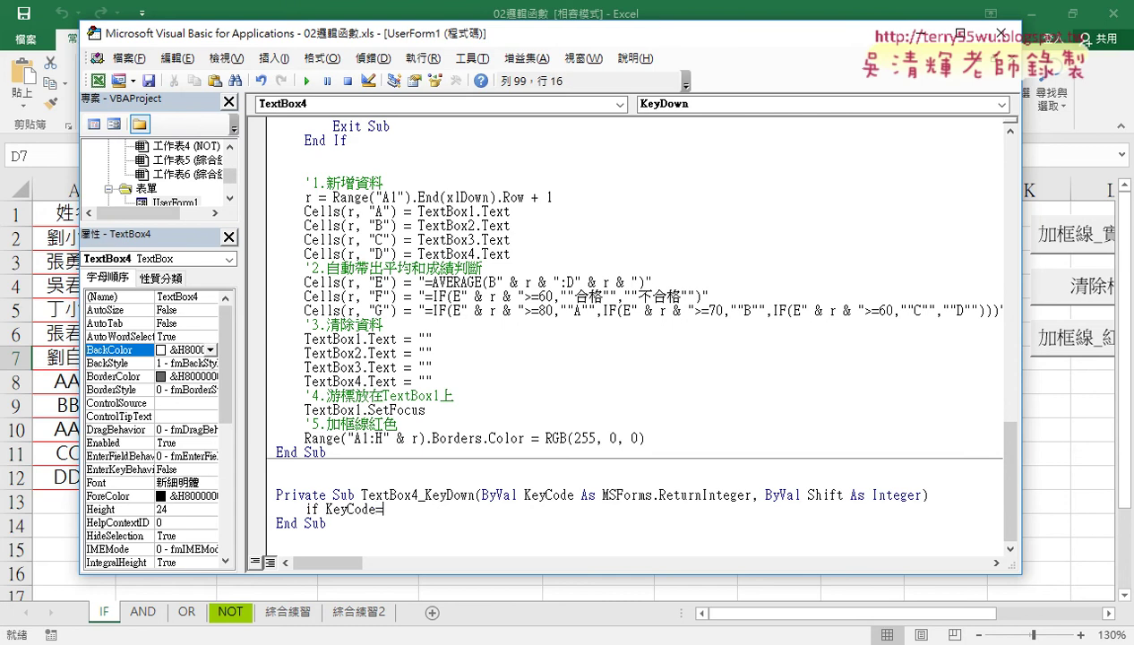
{"action": "type", "text": "13"}
{"action": "type", "text": " th"}
{"action": "type", "text": "en"}
{"action": "key", "text": "Return"}
{"action": "key", "text": "Return"}
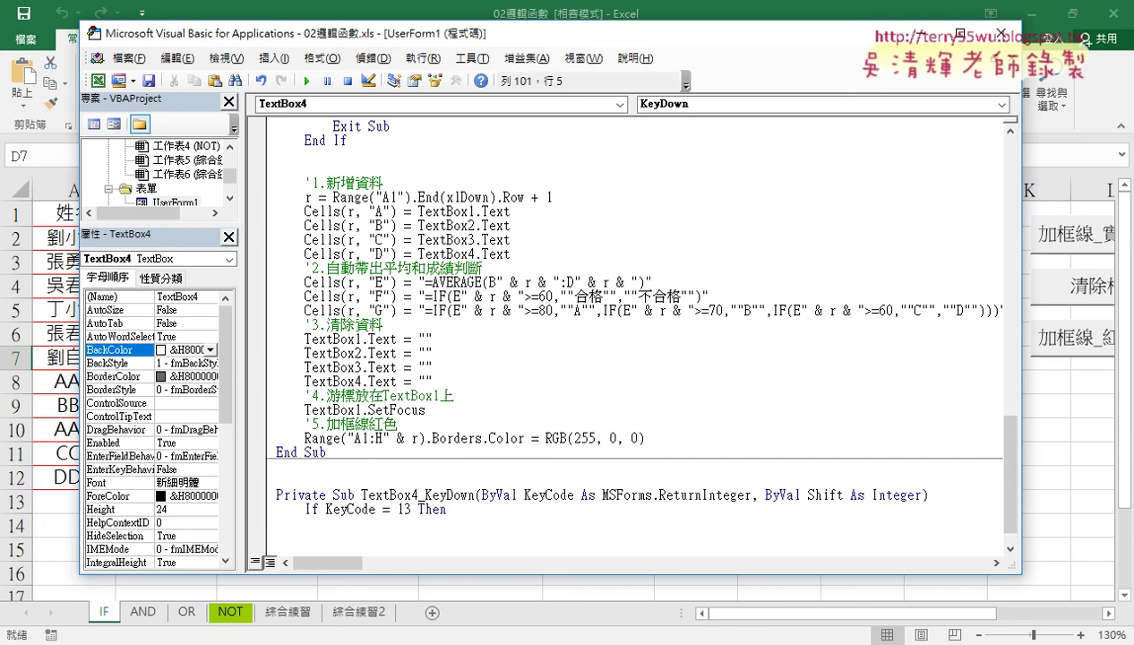
- Close the block with End If and highlight the KeyCode = 13 condition
{"action": "type", "text": "end i"}
{"action": "type", "text": "f"}
{"action": "key", "text": "Up"}
{"action": "scroll", "coordinate": [424, 493], "scroll_direction": "down", "scroll_amount": 1}
{"action": "left_click_drag", "start_coordinate": [410, 481], "coordinate": [325, 481]}
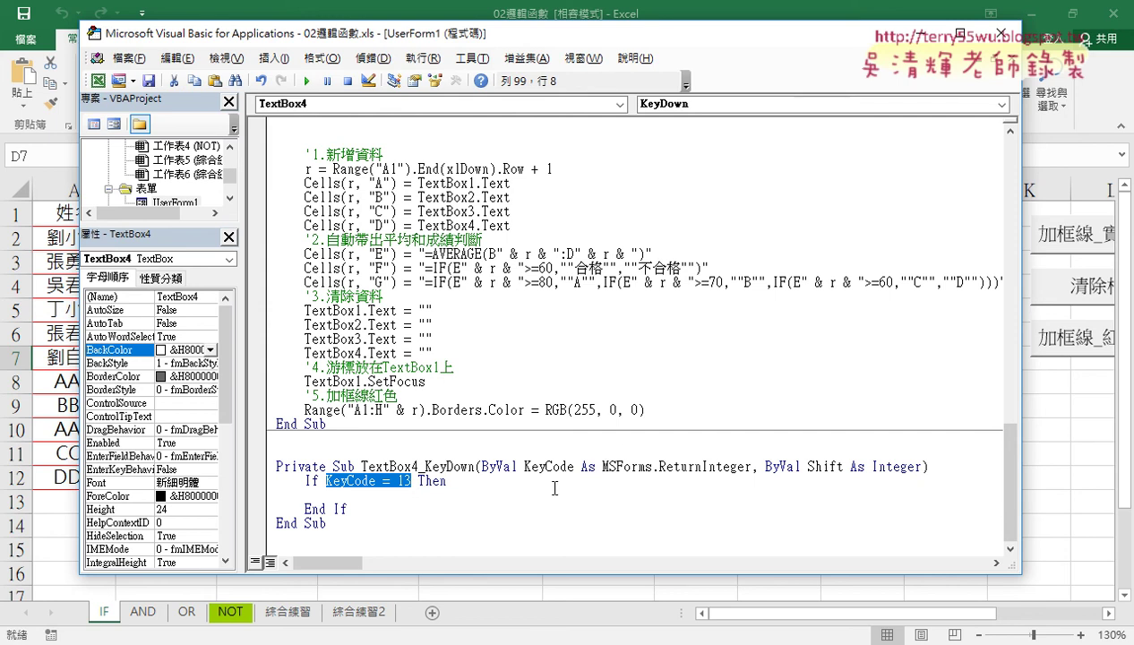
{"action": "left_click", "coordinate": [399, 495]}
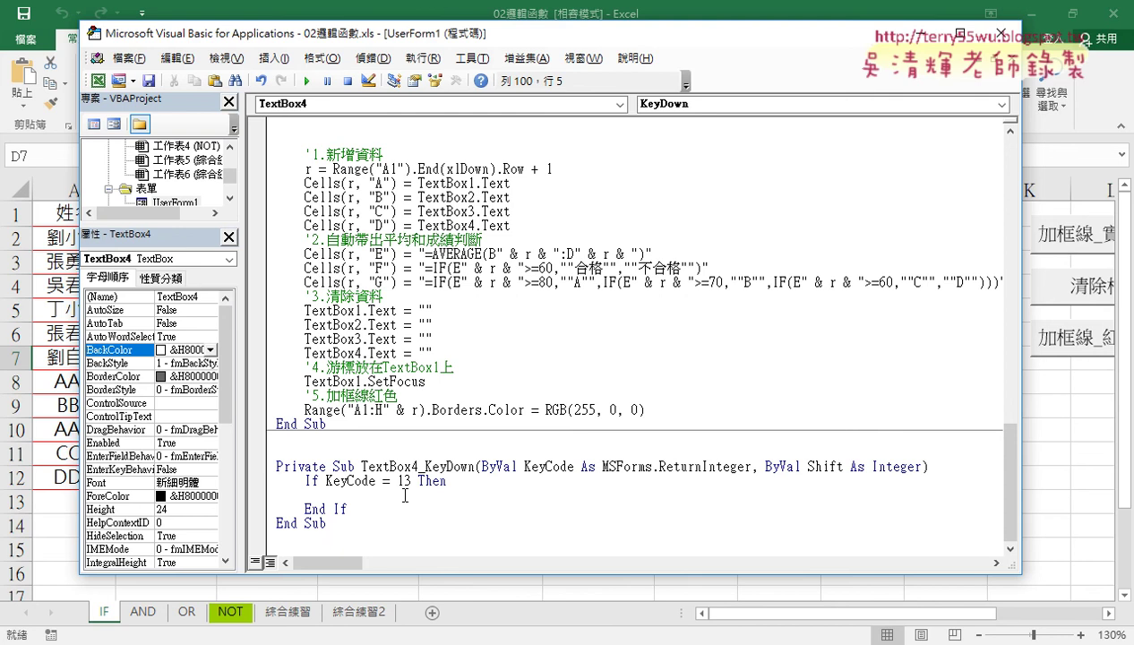
{"action": "scroll", "coordinate": [405, 492], "scroll_direction": "up", "scroll_amount": 7}
{"action": "scroll", "coordinate": [404, 492], "scroll_direction": "up", "scroll_amount": 7}
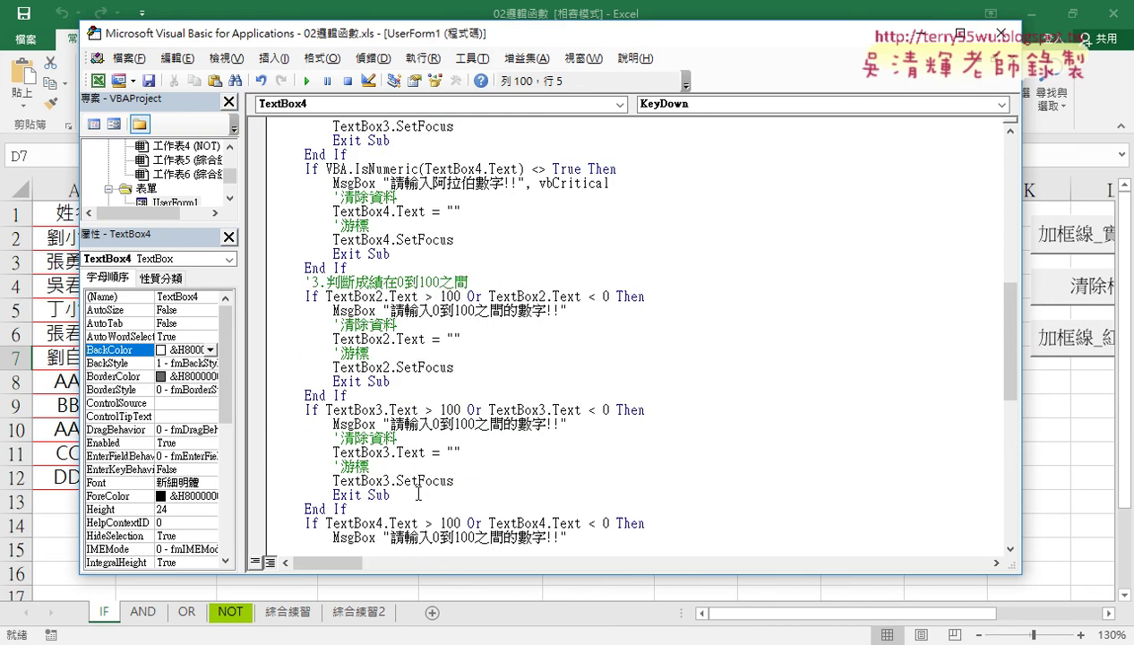
{"action": "scroll", "coordinate": [434, 488], "scroll_direction": "up", "scroll_amount": 7}
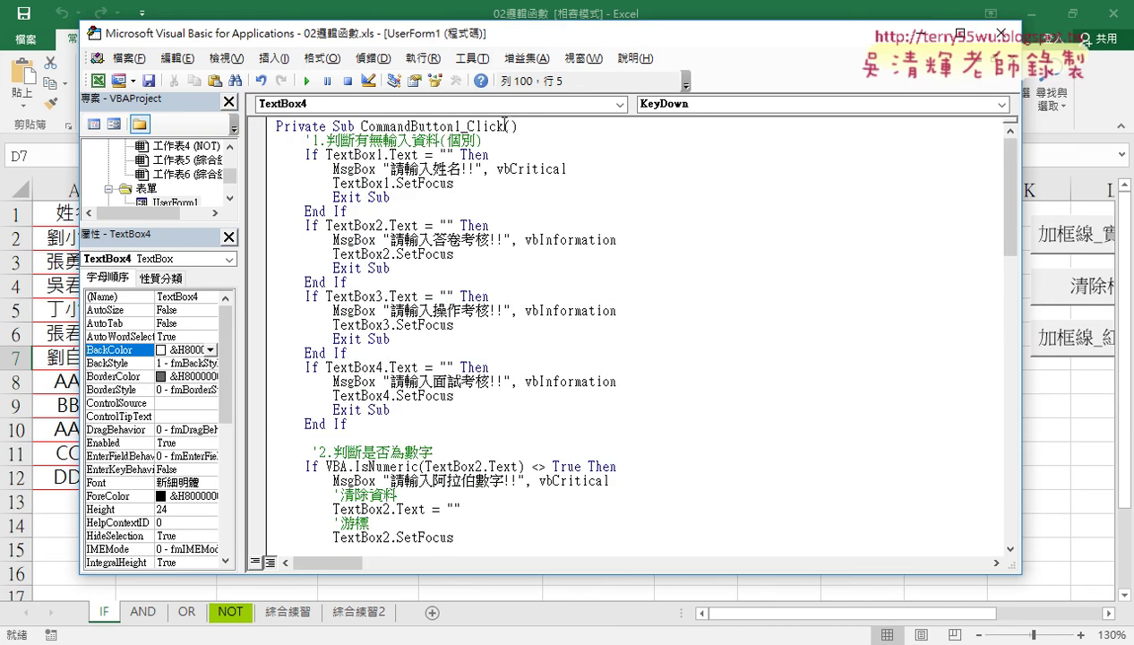
- Copy the CommandButton1_Click name and add Call CommandButton1_Click inside the If block
{"action": "left_click_drag", "start_coordinate": [504, 127], "coordinate": [361, 127]}
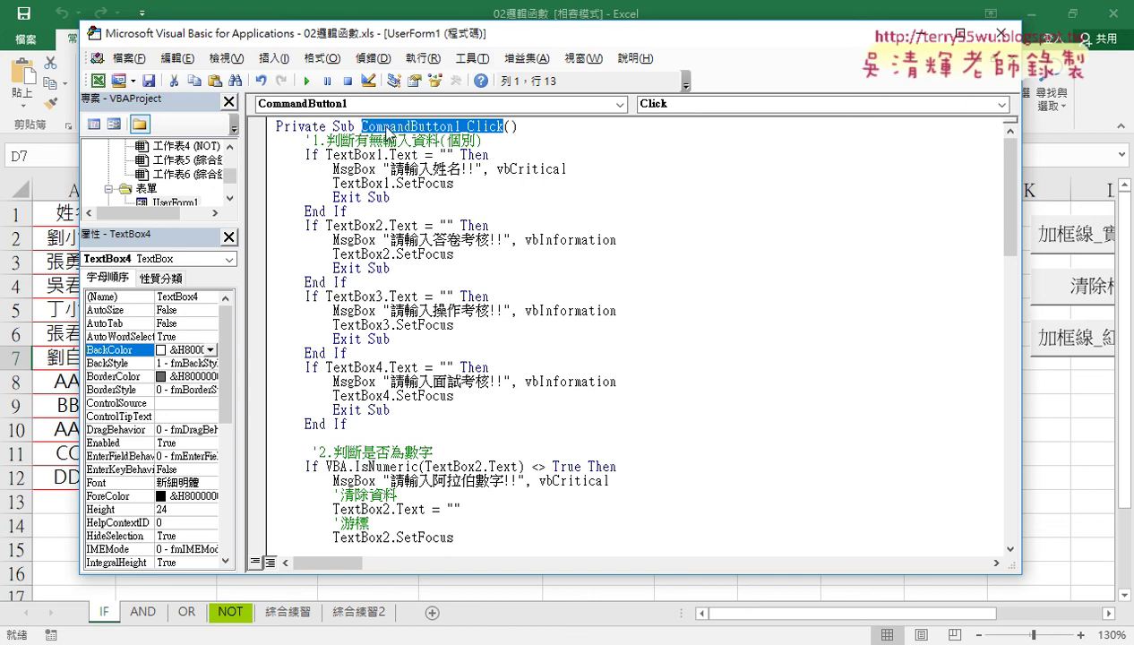
{"action": "left_click_drag", "start_coordinate": [504, 126], "coordinate": [361, 126]}
{"action": "right_click", "coordinate": [408, 138]}
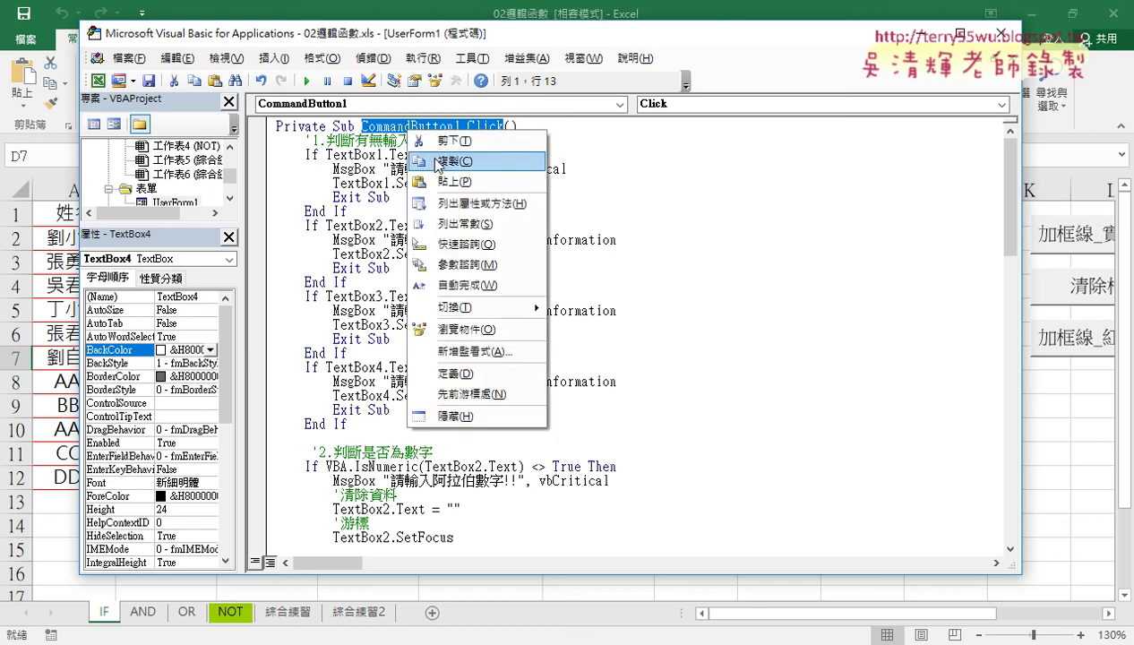
{"action": "left_click", "coordinate": [433, 163]}
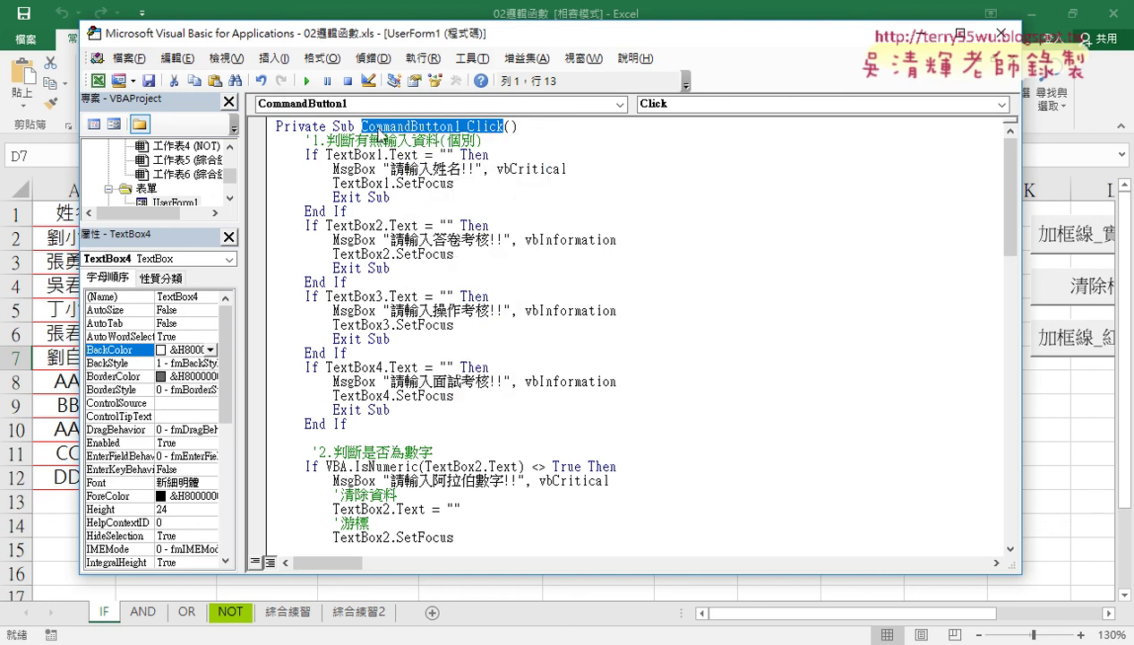
{"action": "scroll", "coordinate": [530, 380], "scroll_direction": "down", "scroll_amount": 3}
{"action": "scroll", "coordinate": [535, 351], "scroll_direction": "down", "scroll_amount": 3}
{"action": "scroll", "coordinate": [534, 351], "scroll_direction": "down", "scroll_amount": 5}
{"action": "scroll", "coordinate": [530, 358], "scroll_direction": "down", "scroll_amount": 5}
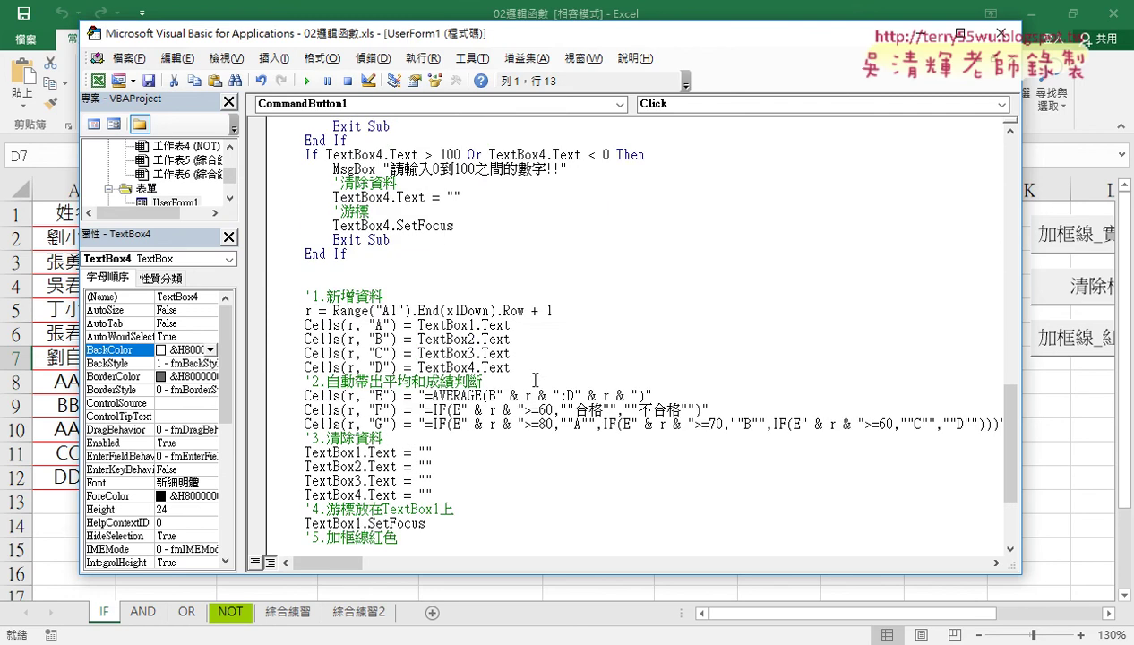
{"action": "scroll", "coordinate": [528, 376], "scroll_direction": "down", "scroll_amount": 3}
{"action": "left_click", "coordinate": [414, 492]}
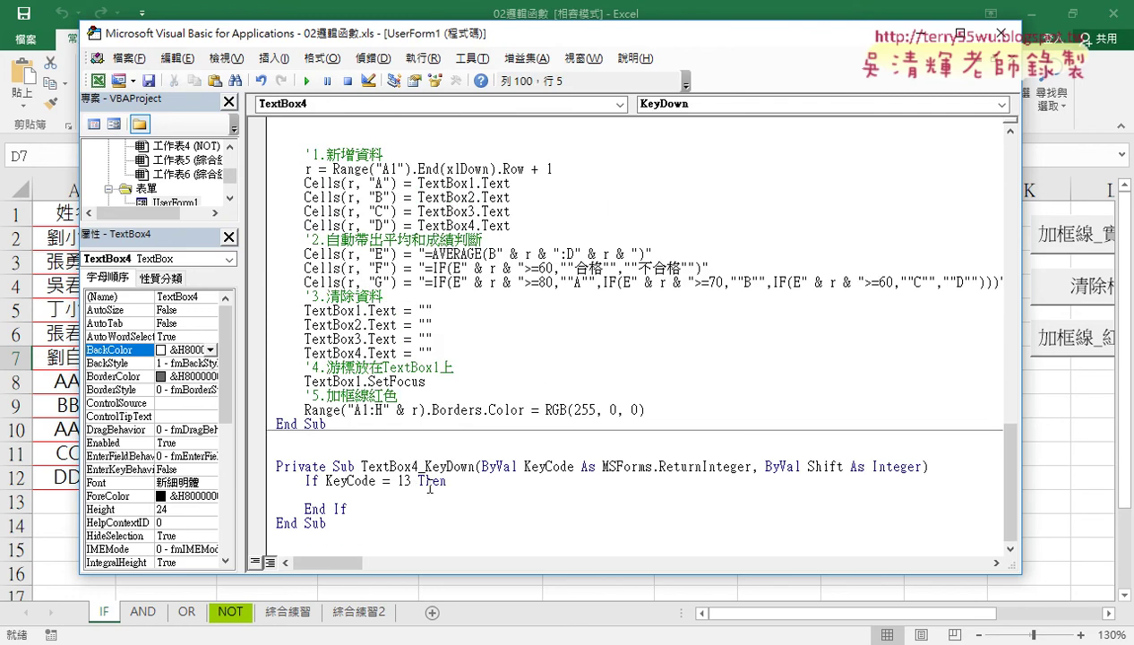
{"action": "key", "text": "Tab"}
{"action": "type", "text": "cal"}
{"action": "type", "text": "l CommandButton1_Click"}
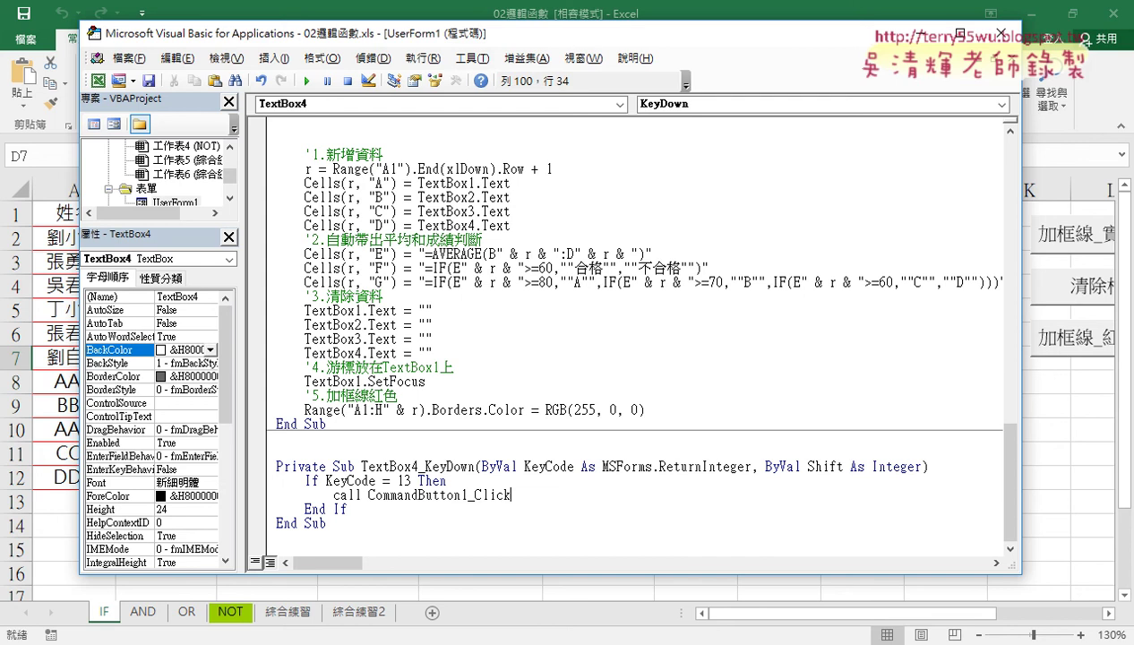
- Highlight the condition and the call, then set a breakpoint on the If KeyCode = 13 line
{"action": "left_click_drag", "start_coordinate": [325, 480], "coordinate": [411, 480]}
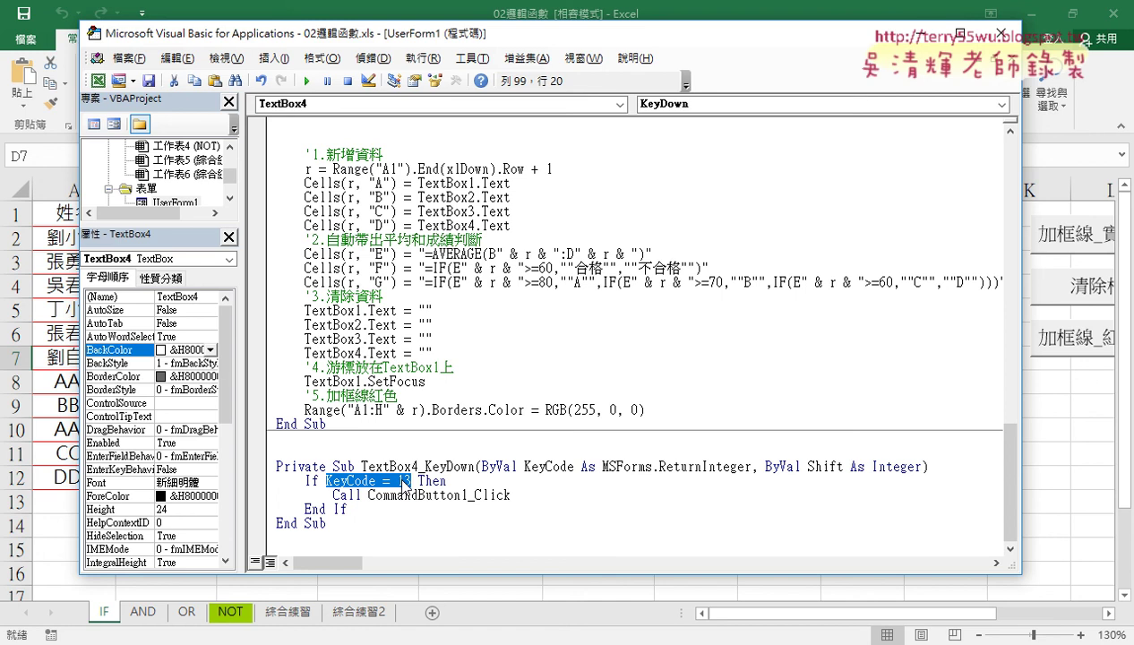
{"action": "left_click_drag", "start_coordinate": [368, 494], "coordinate": [513, 495]}
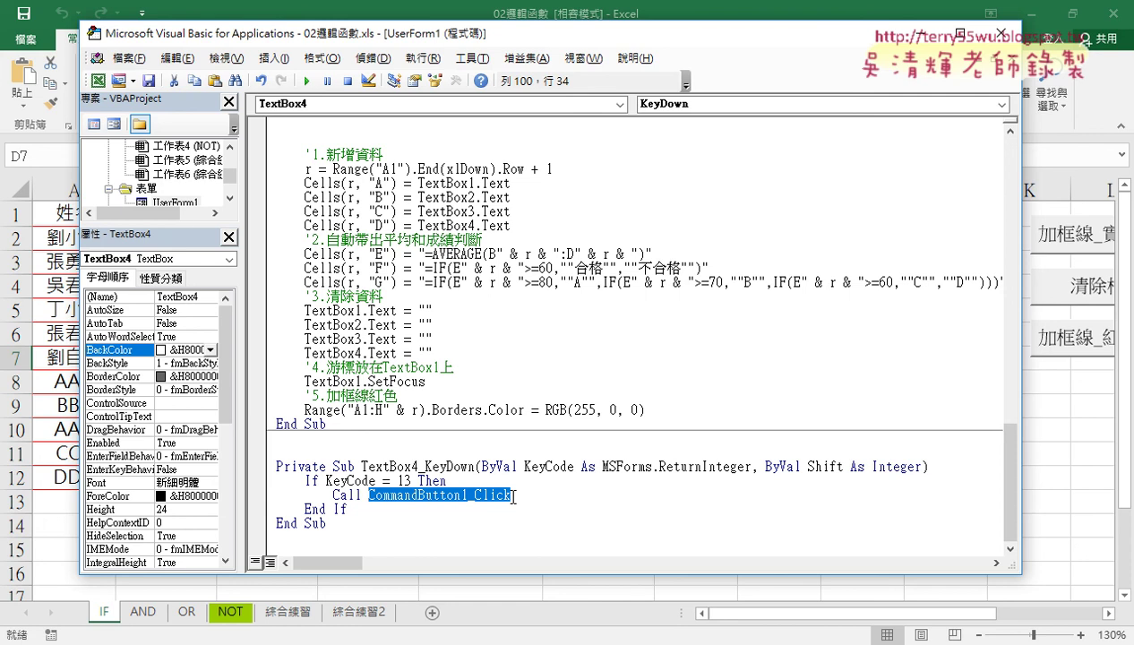
{"action": "left_click", "coordinate": [259, 481]}
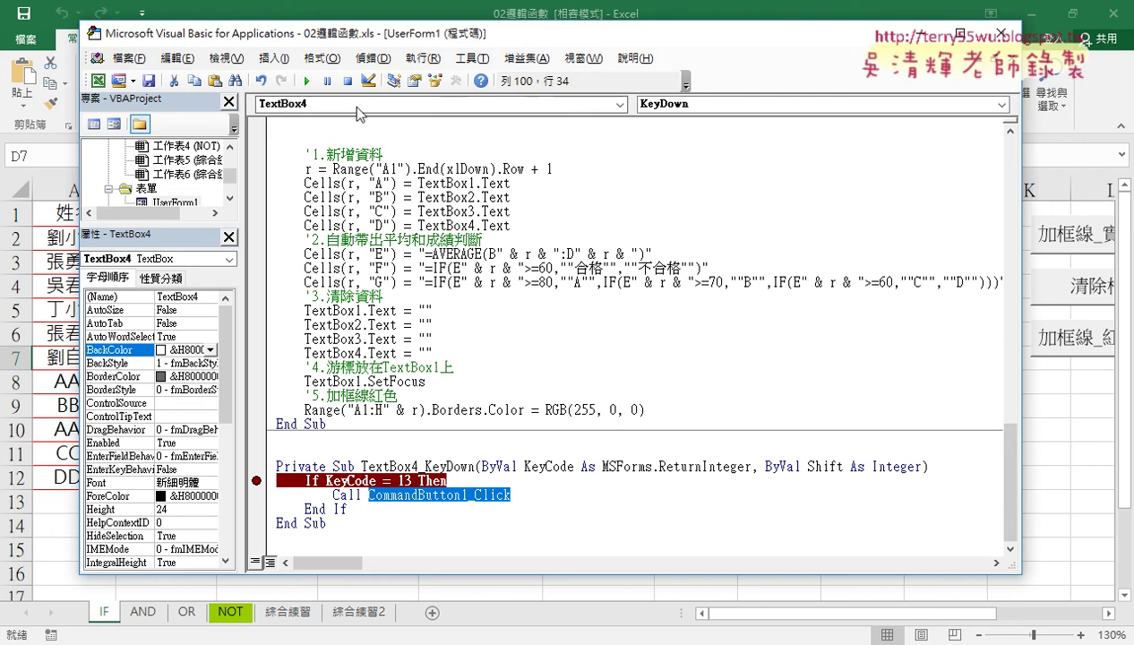
- Run the grade form and enter EEE with scores 85 and 95, starting the interview score
{"action": "left_click", "coordinate": [308, 83]}
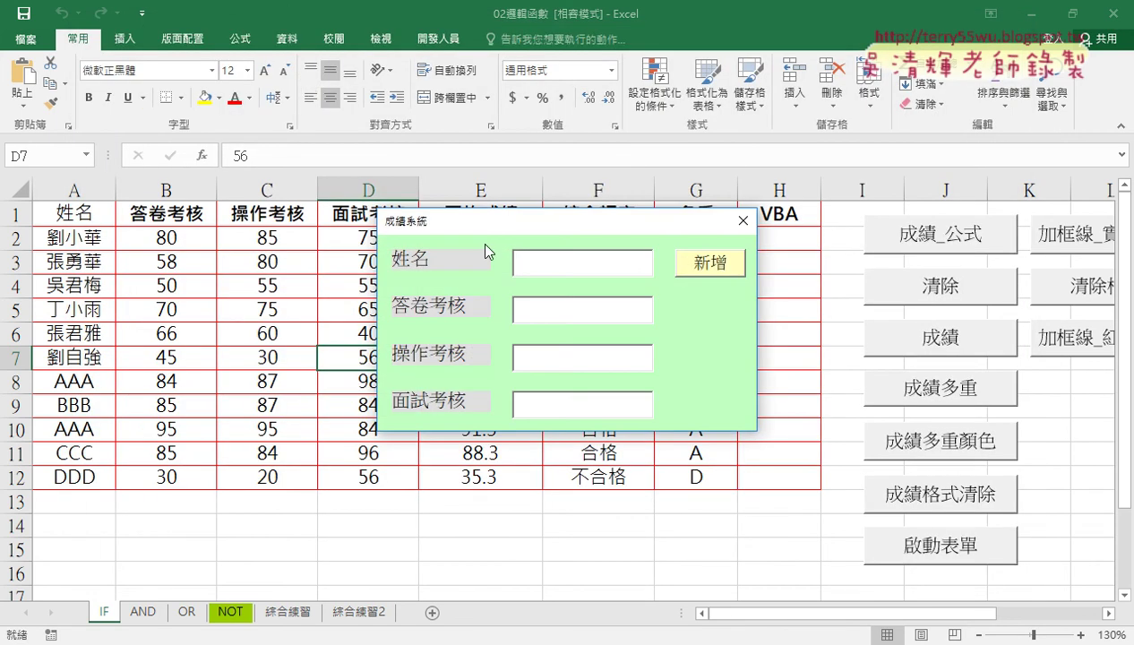
{"action": "type", "text": "EE"}
{"action": "type", "text": "E"}
{"action": "key", "text": "Tab"}
{"action": "type", "text": "85"}
{"action": "key", "text": "Tab"}
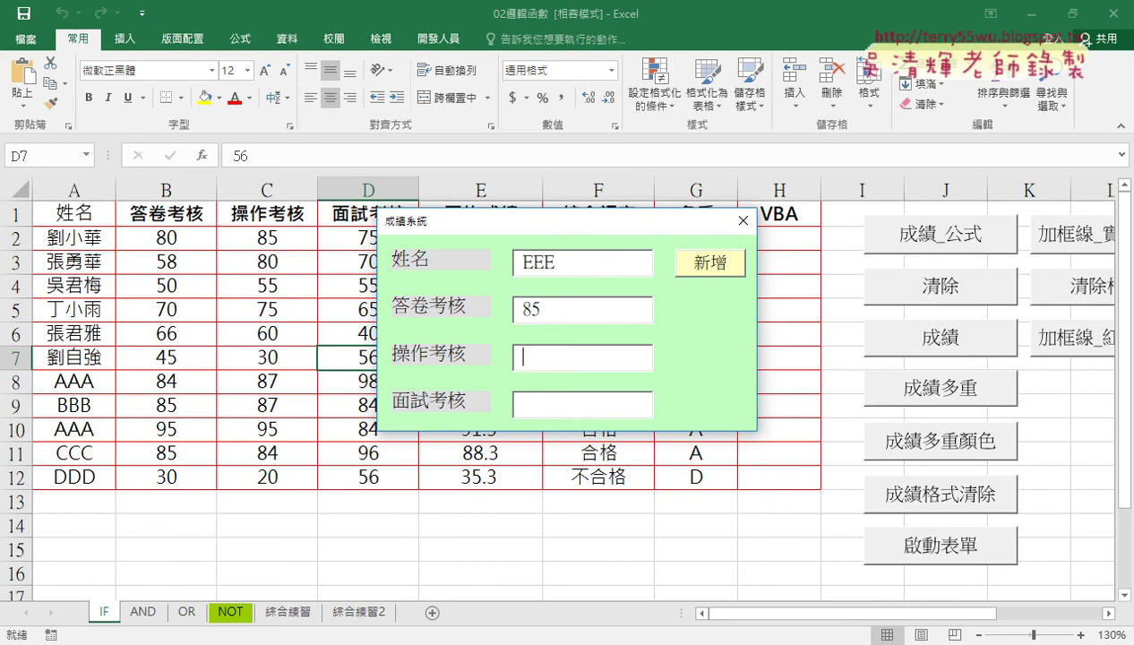
{"action": "type", "text": "95"}
{"action": "key", "text": "Tab"}
{"action": "type", "text": "8"}
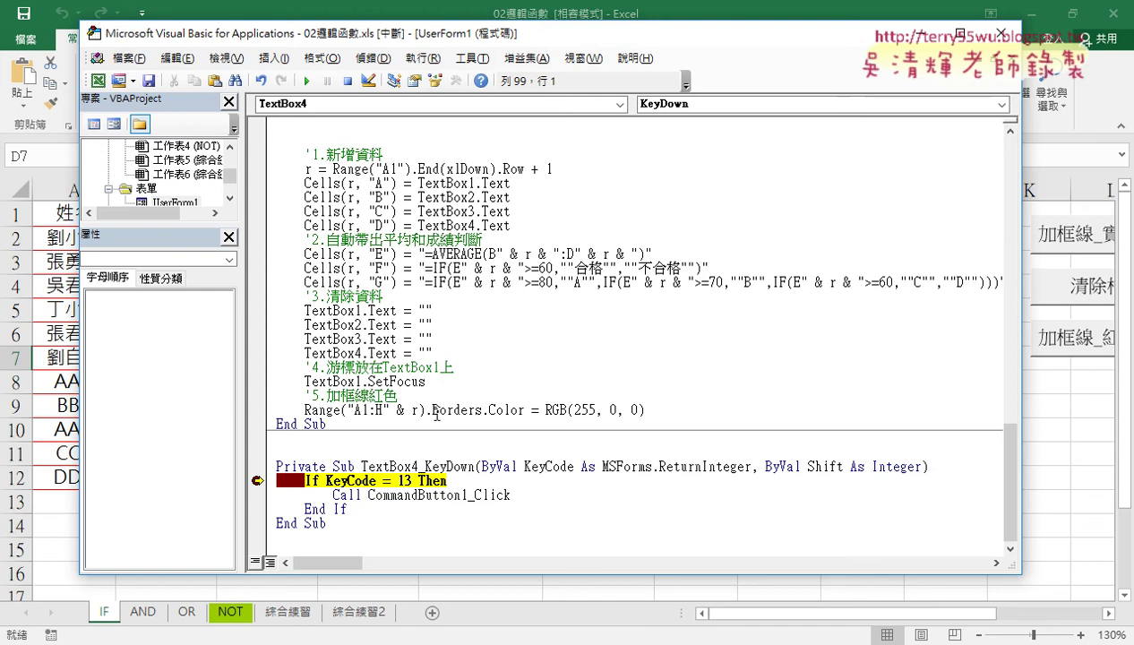
{"action": "mouse_move", "coordinate": [537, 467]}
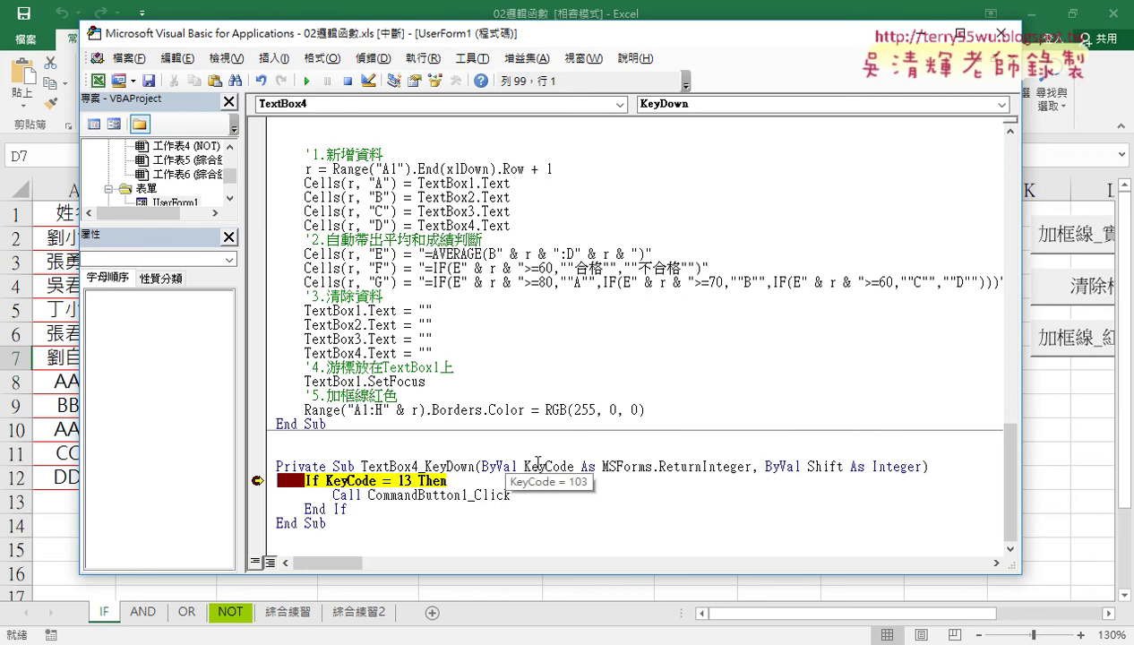
- Step through the breakpoint with F8, remove it, resume, and submit the grades as row 13
{"action": "key", "text": "F8"}
{"action": "key", "text": "F8"}
{"action": "key", "text": "F8"}
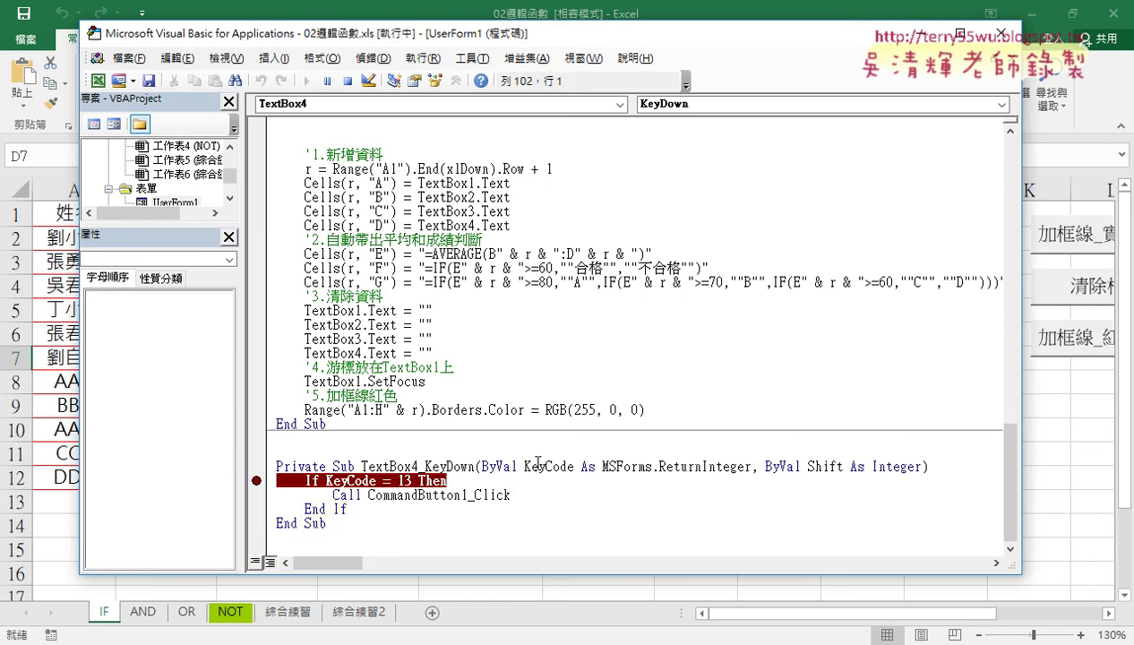
{"action": "left_click", "coordinate": [909, 33]}
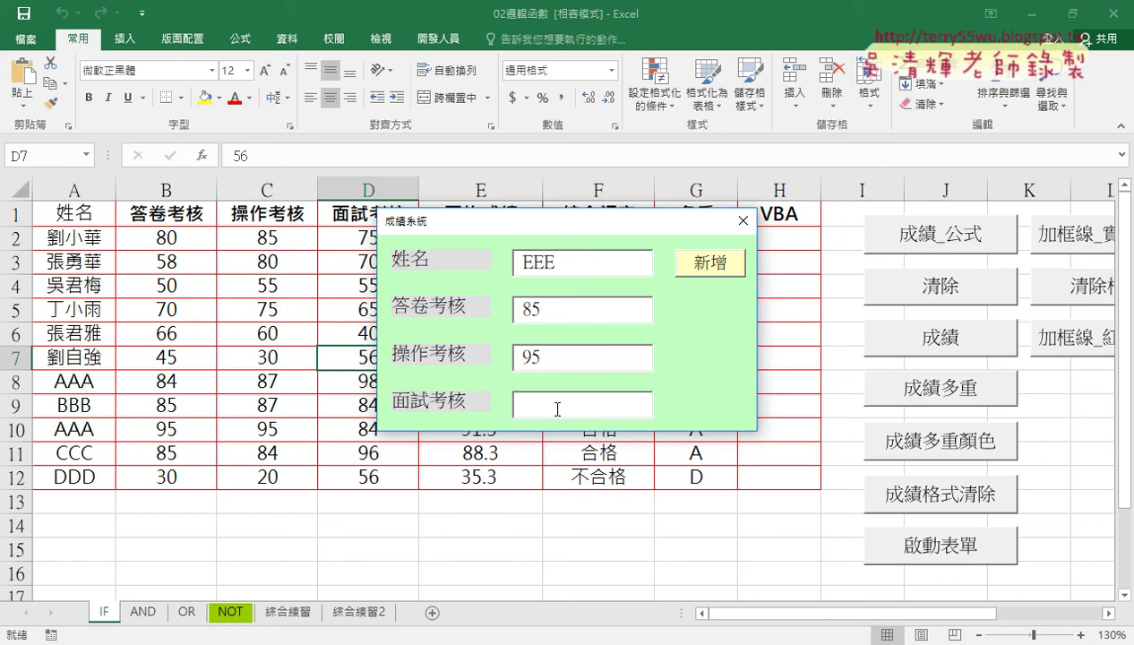
{"action": "key", "text": "Return"}
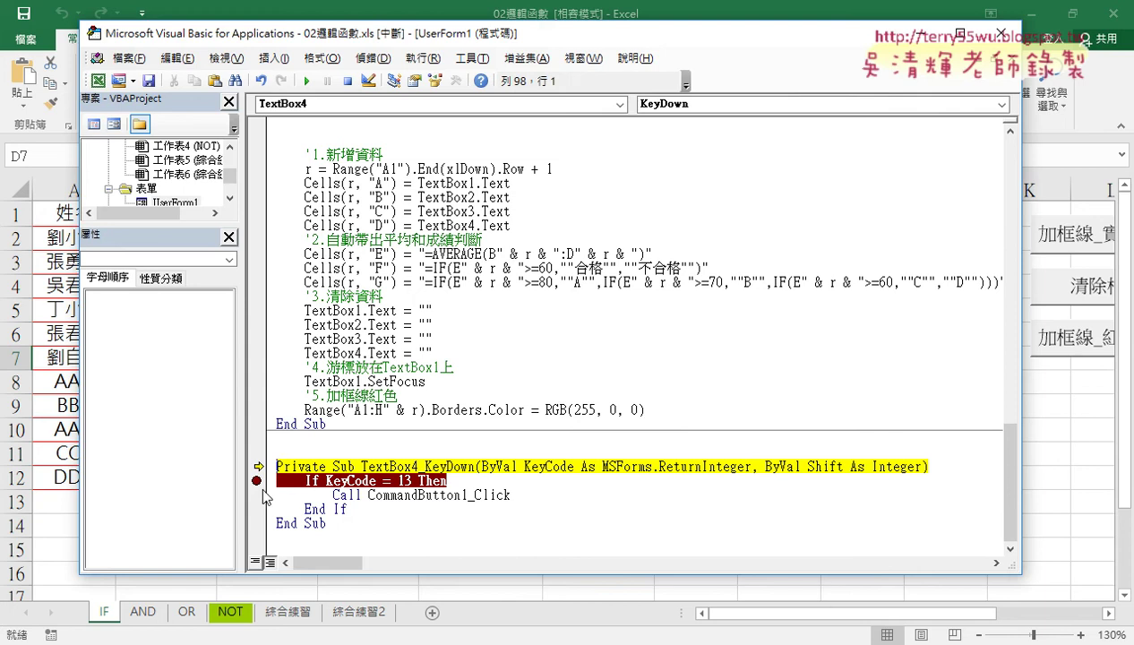
{"action": "left_click", "coordinate": [257, 482]}
{"action": "left_click", "coordinate": [306, 82]}
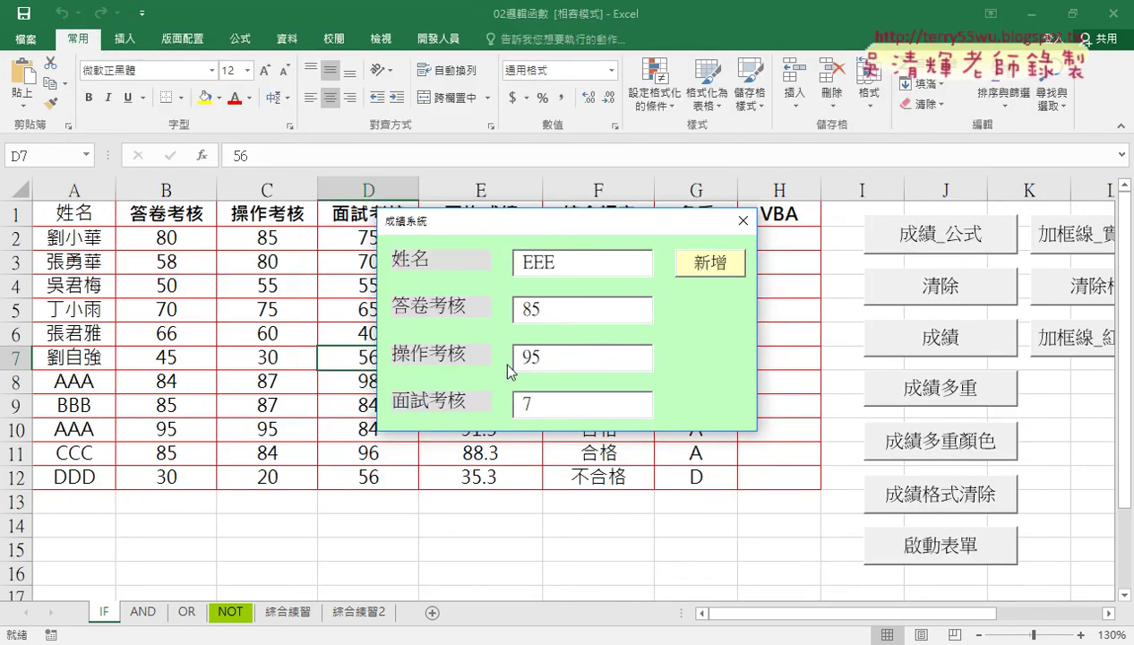
{"action": "type", "text": "4"}
{"action": "key", "text": "Return"}
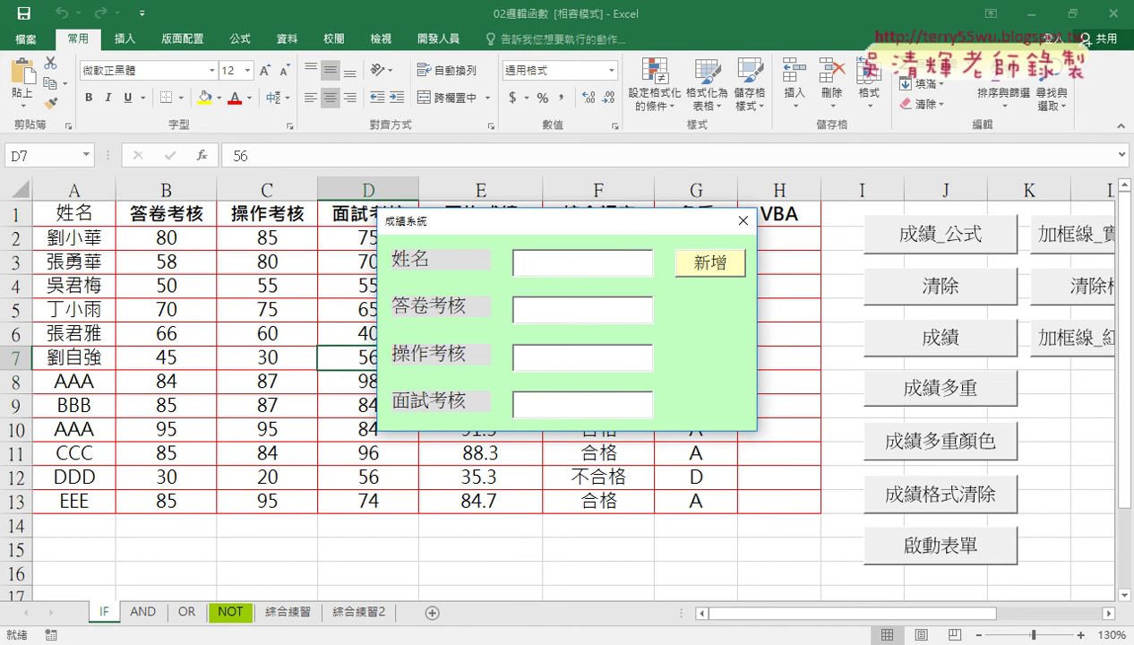
- Close the grade form and open the interview score box's KeyDown event code
{"action": "left_click", "coordinate": [742, 221]}
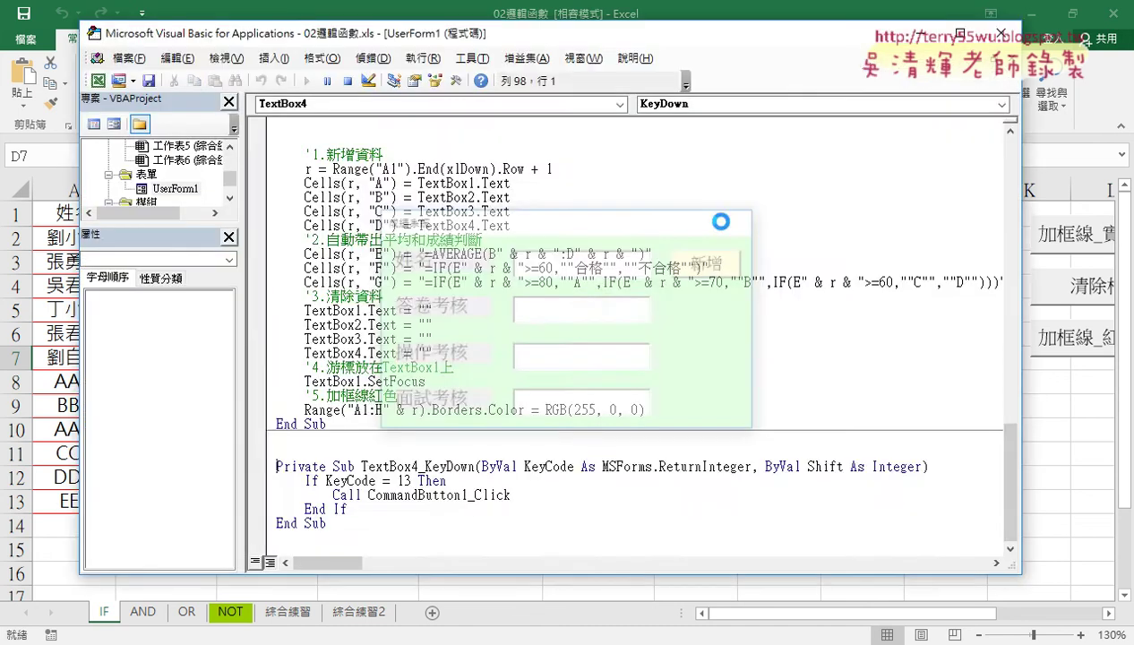
{"action": "left_click", "coordinate": [580, 167]}
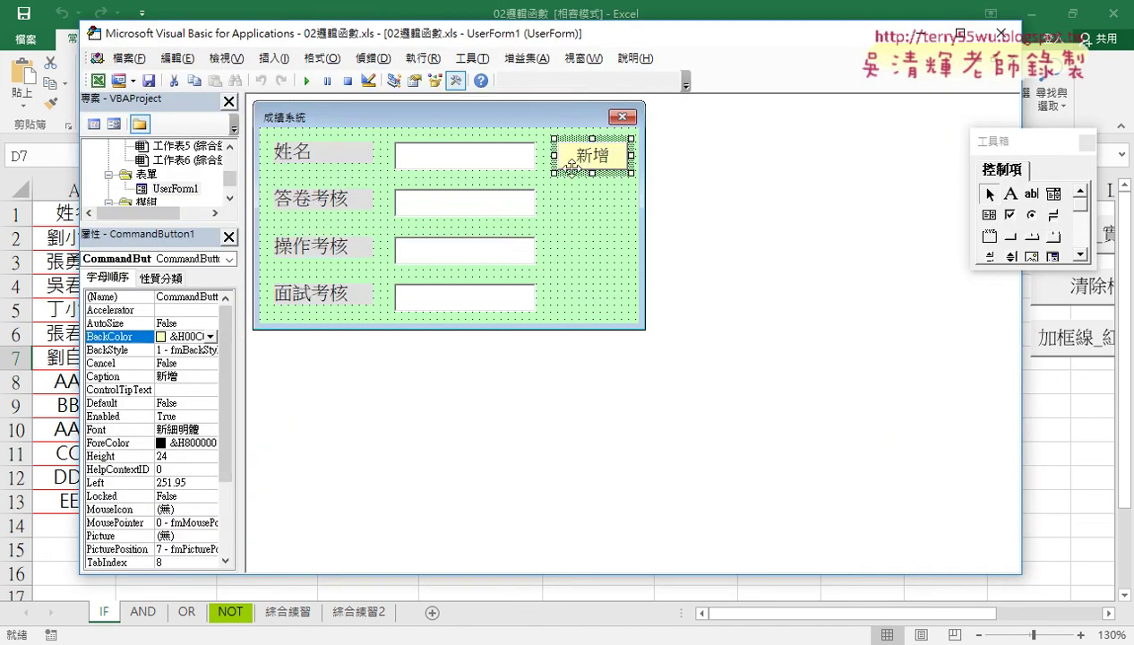
{"action": "left_click", "coordinate": [452, 310]}
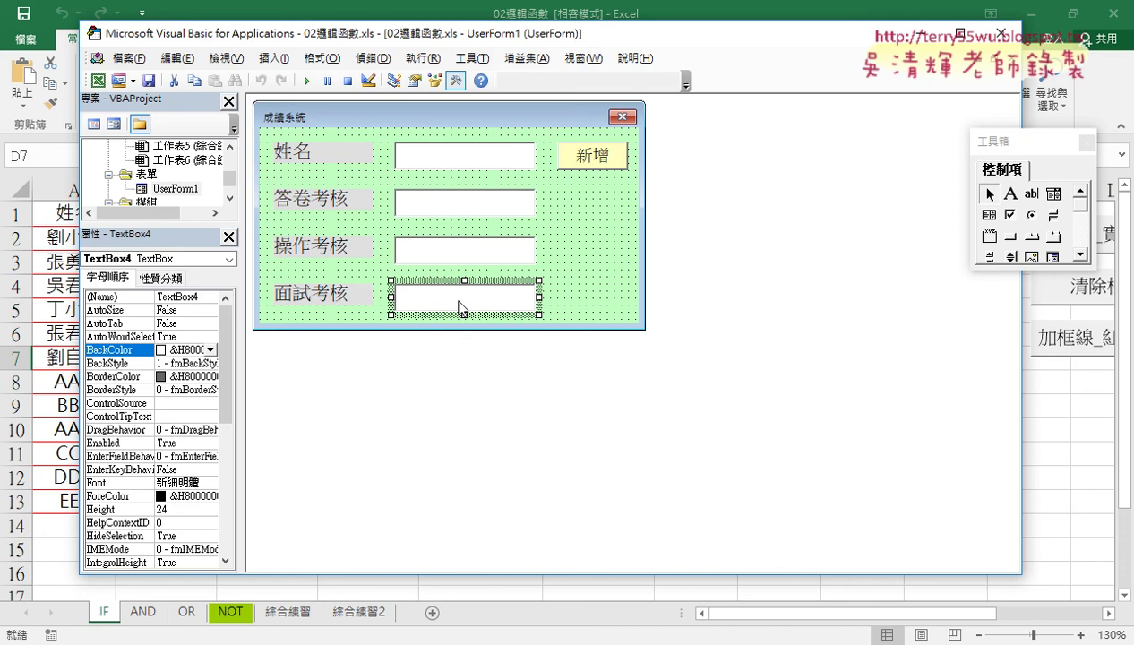
{"action": "key", "text": "F7"}
{"action": "left_click", "coordinate": [676, 106]}
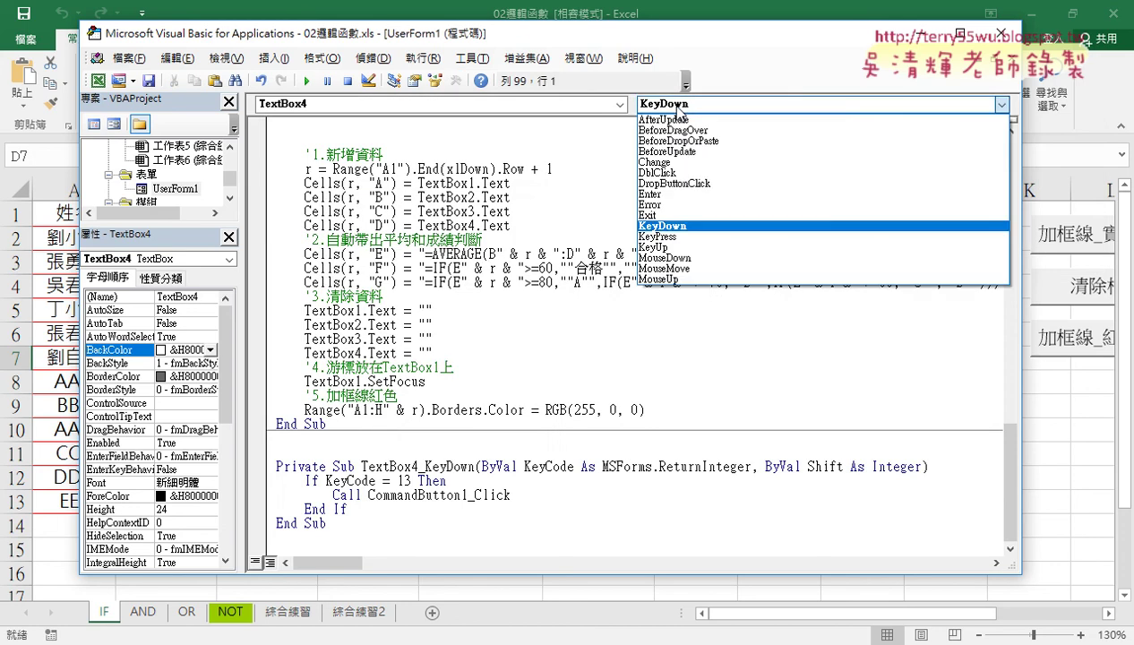
{"action": "left_click", "coordinate": [676, 105]}
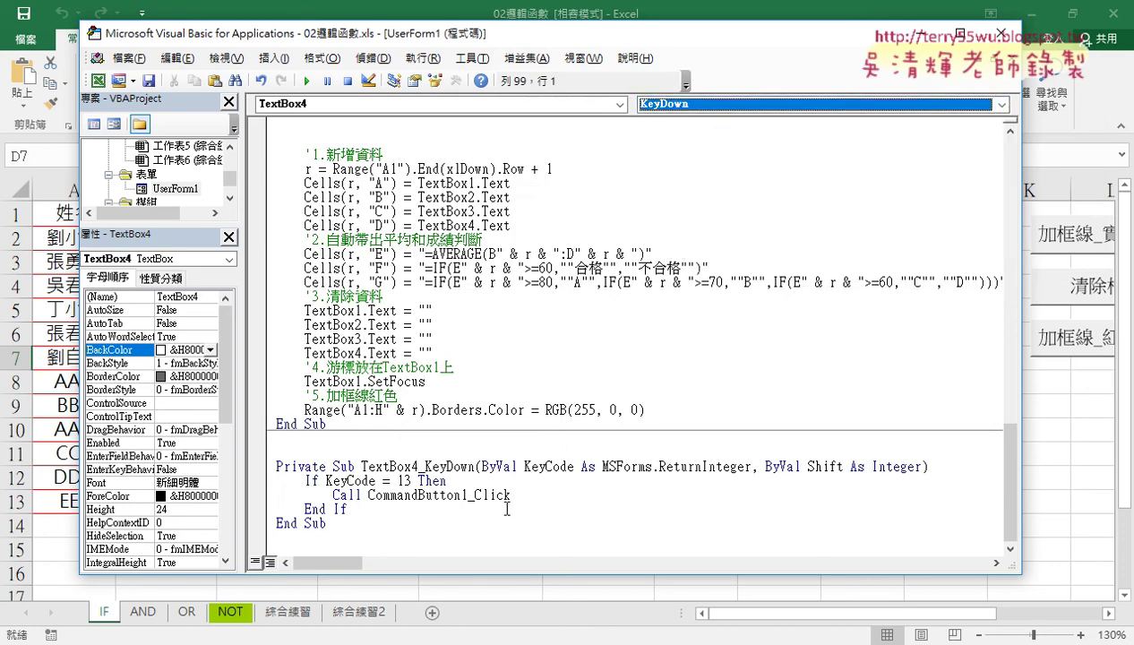
- Review the KeyDown If block and its CommandButton1_Click call, then return to the worksheet
{"action": "left_click_drag", "start_coordinate": [371, 512], "coordinate": [279, 481]}
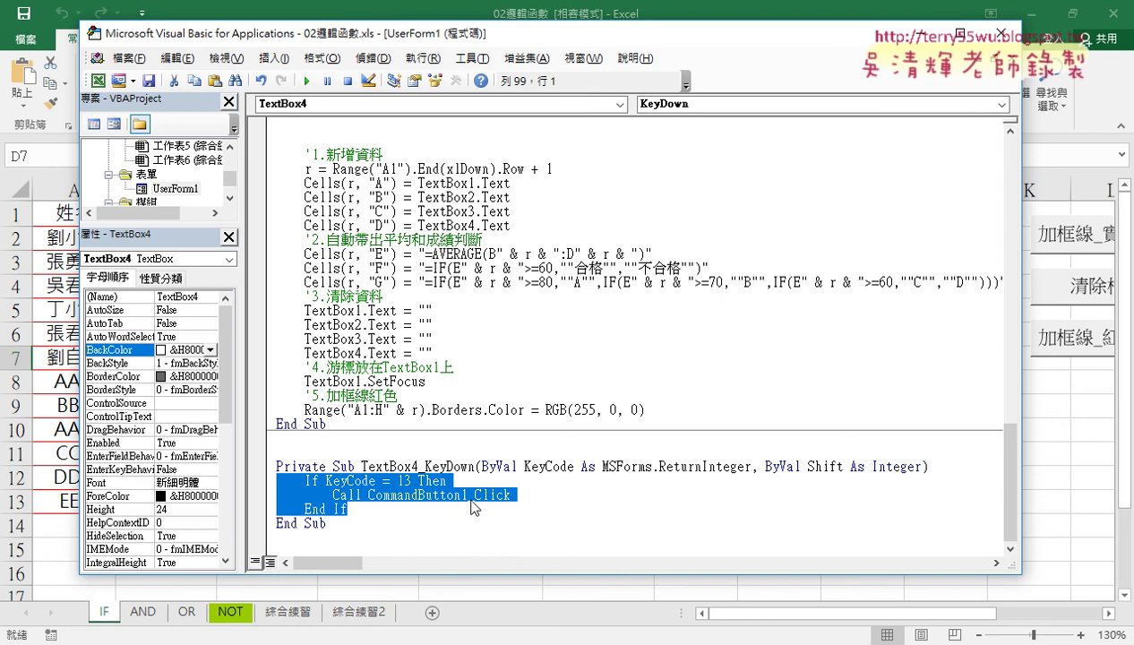
{"action": "left_click_drag", "start_coordinate": [511, 494], "coordinate": [369, 496]}
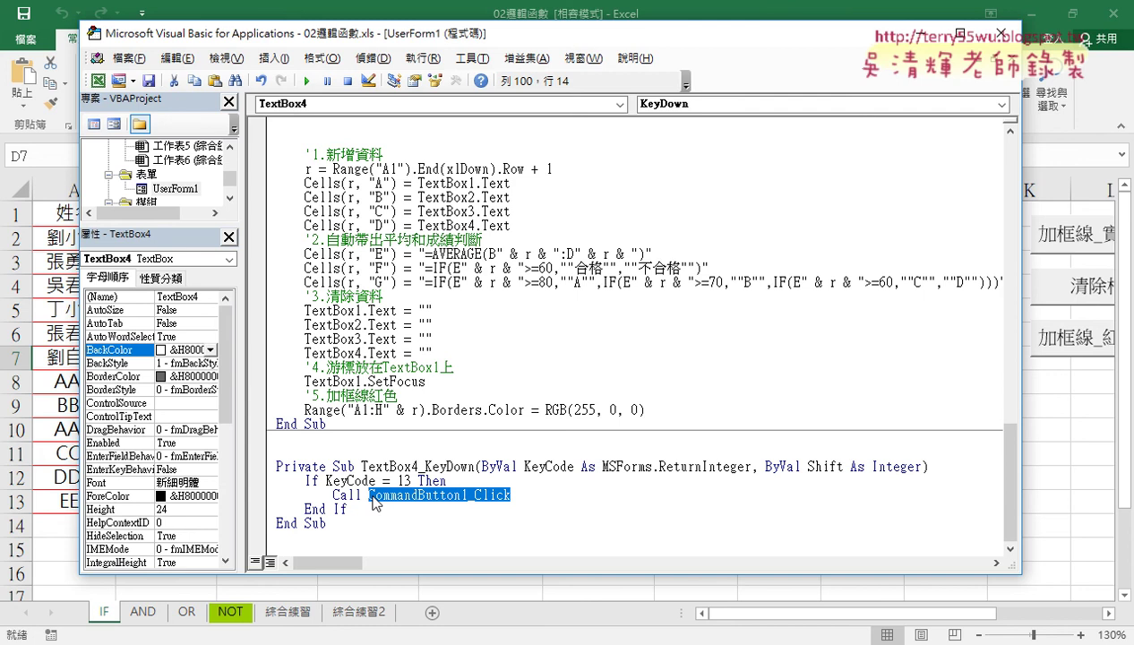
{"action": "key", "text": "alt+F11"}
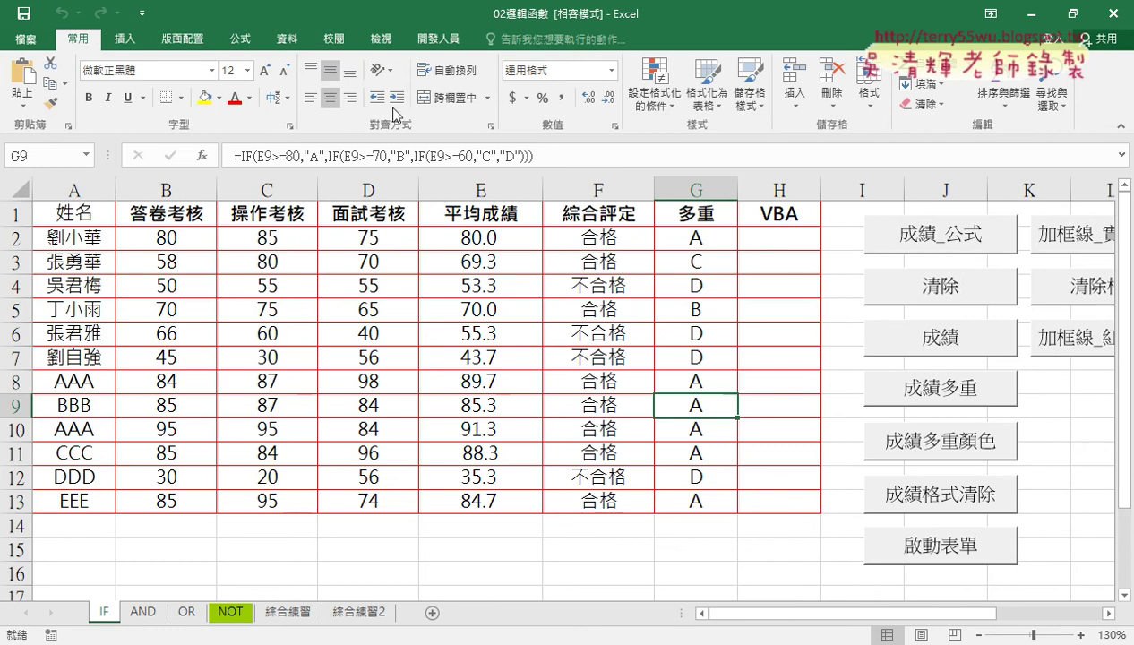
- Protect the IF sheet with a password, entering it twice to confirm
{"action": "left_click", "coordinate": [329, 41]}
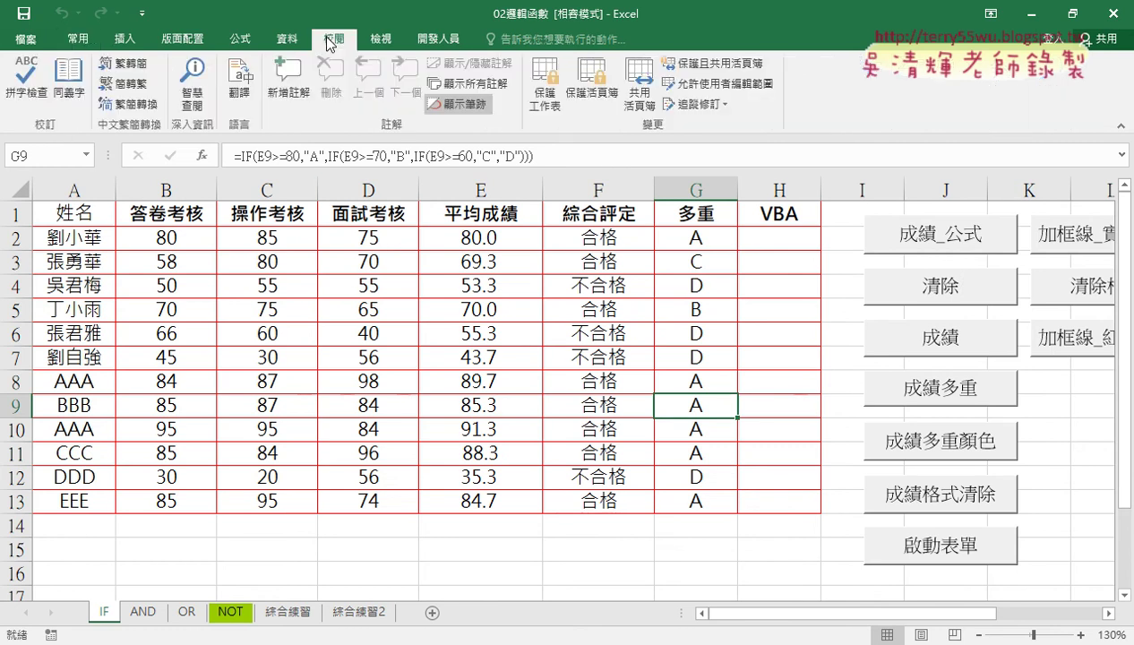
{"action": "left_click", "coordinate": [536, 88]}
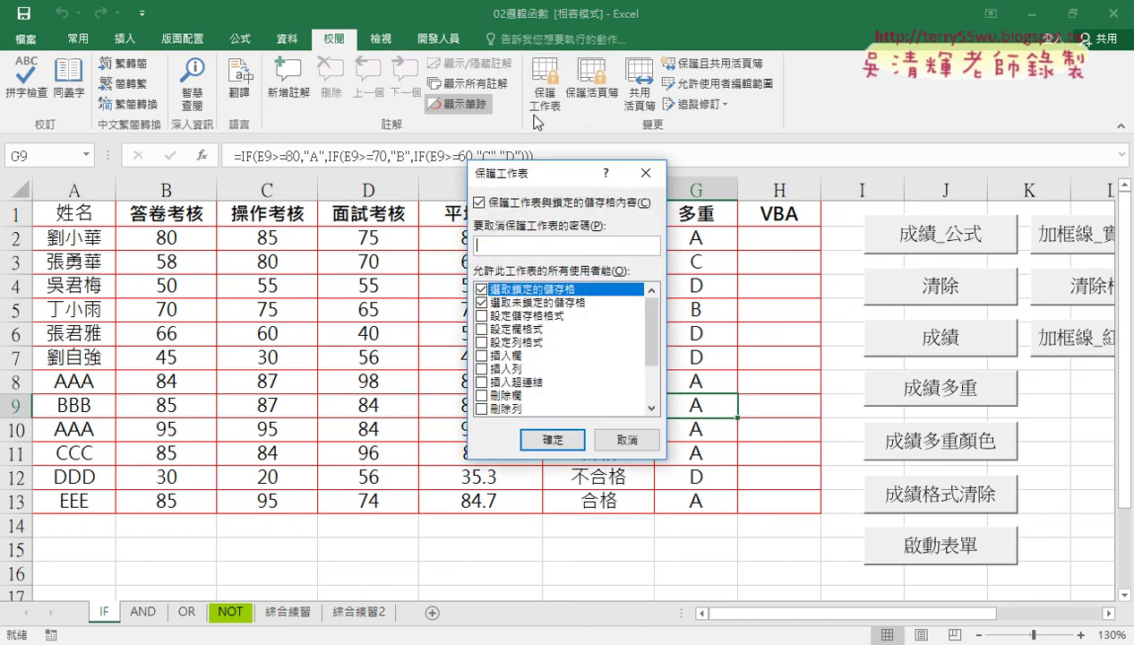
{"action": "key", "text": "Return"}
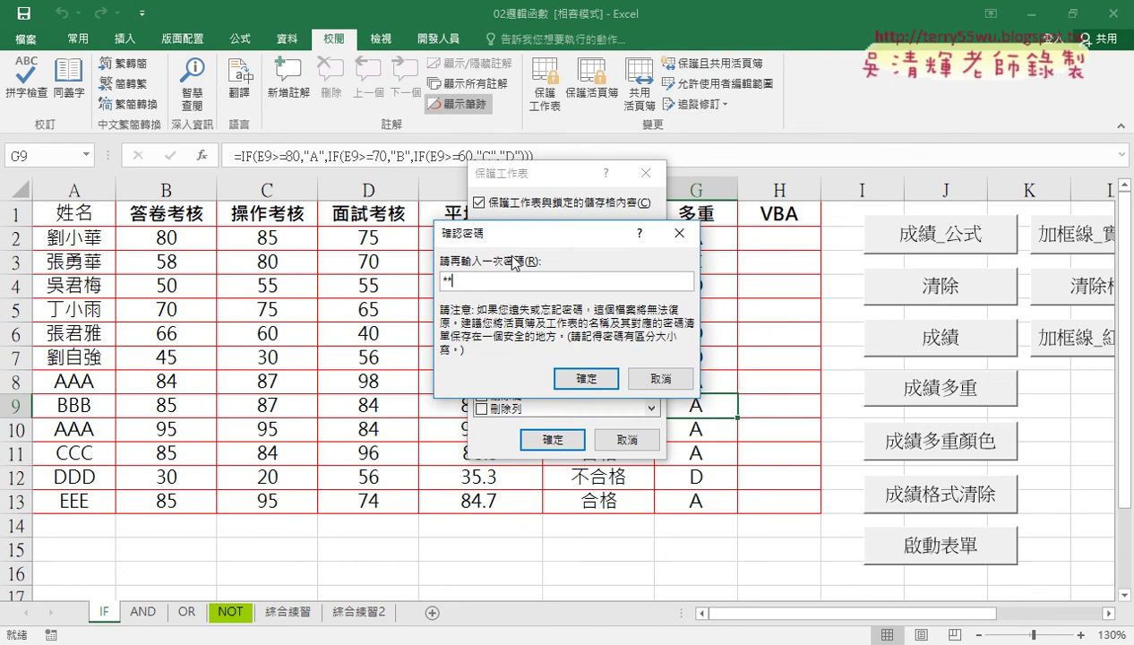
{"action": "key", "text": "Return"}
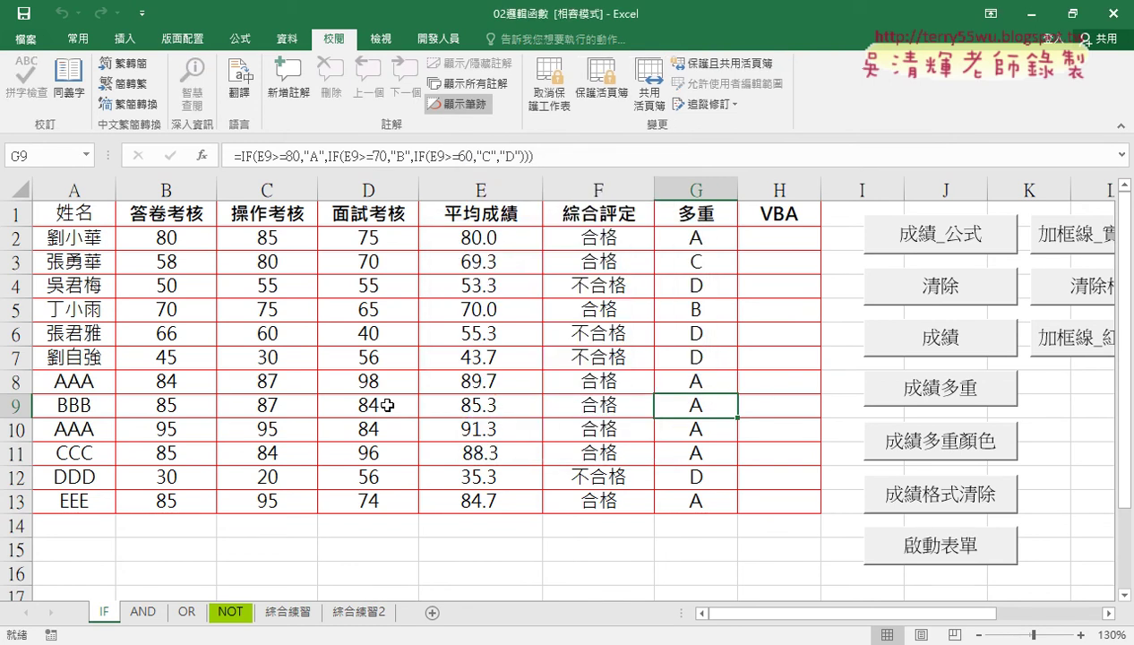
- Try editing cell D13 and dismiss the protected-sheet warning
{"action": "left_click", "coordinate": [81, 504]}
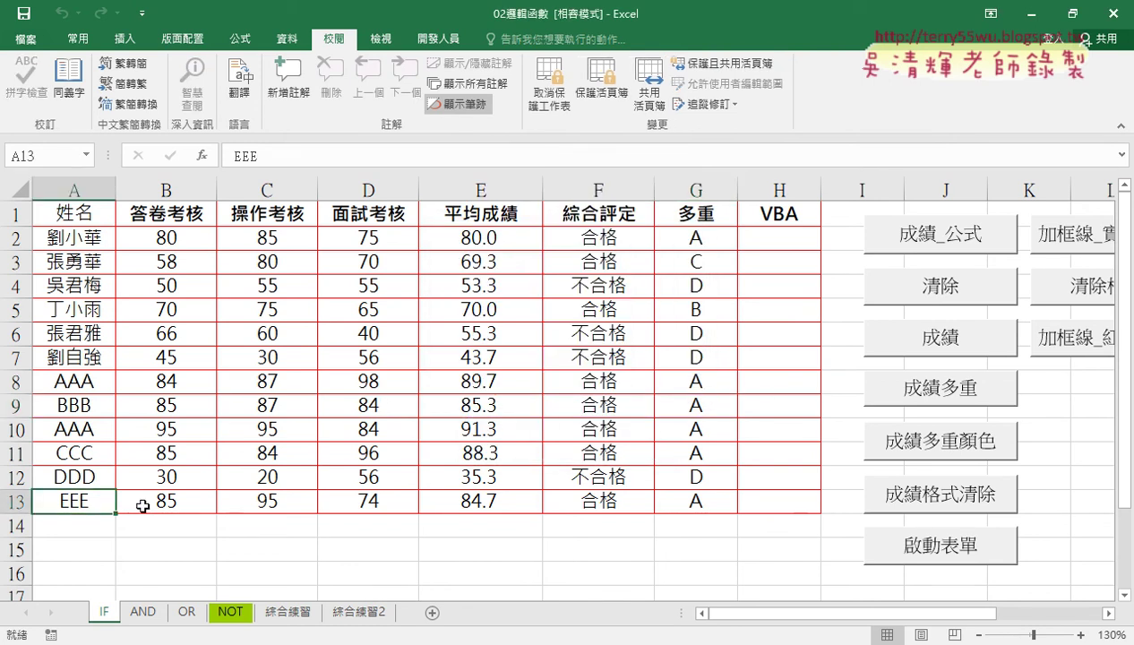
{"action": "left_click", "coordinate": [363, 506]}
{"action": "double_click", "coordinate": [371, 509]}
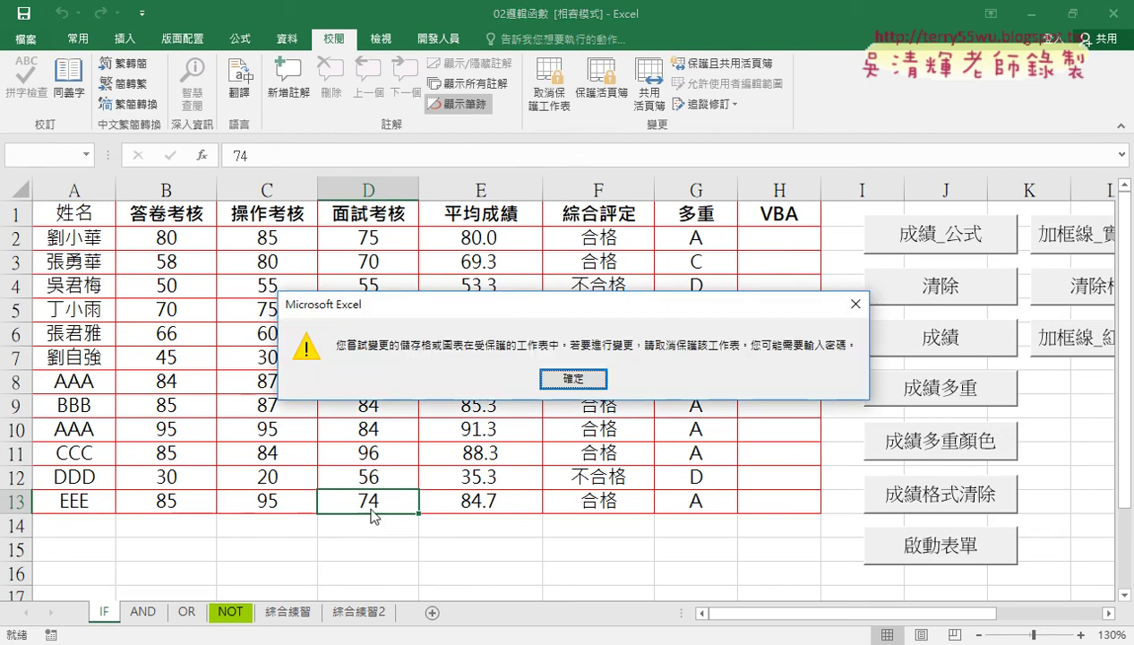
{"action": "left_click", "coordinate": [572, 381]}
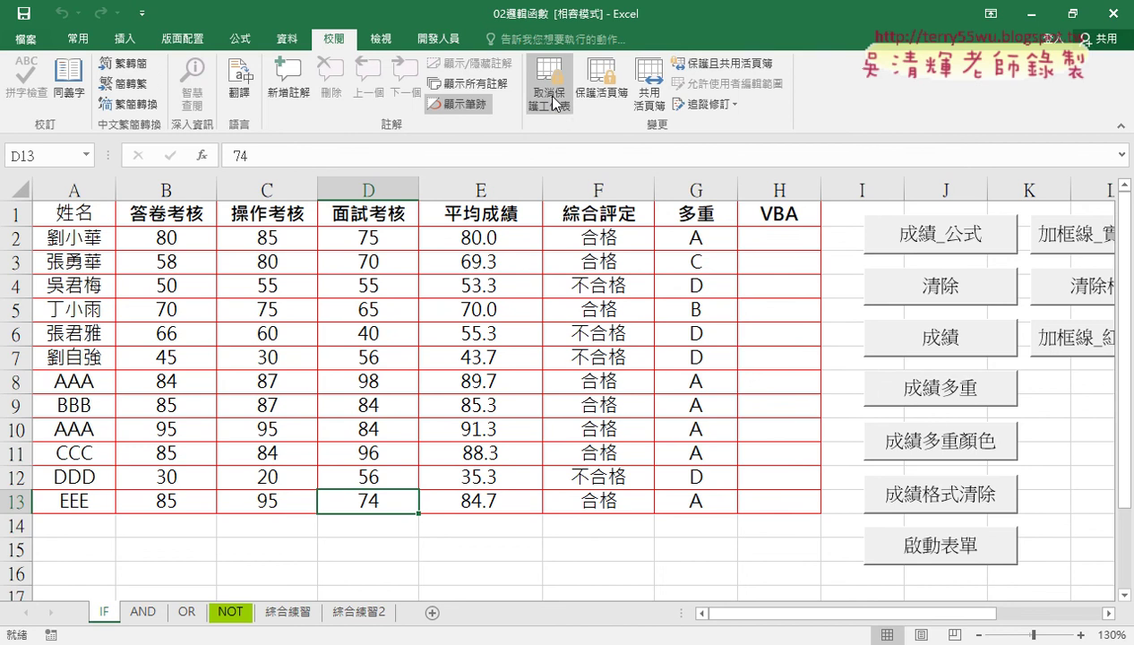
- Fill the grade form with FFF and scores 85, 84 and 96
{"action": "left_click", "coordinate": [921, 540]}
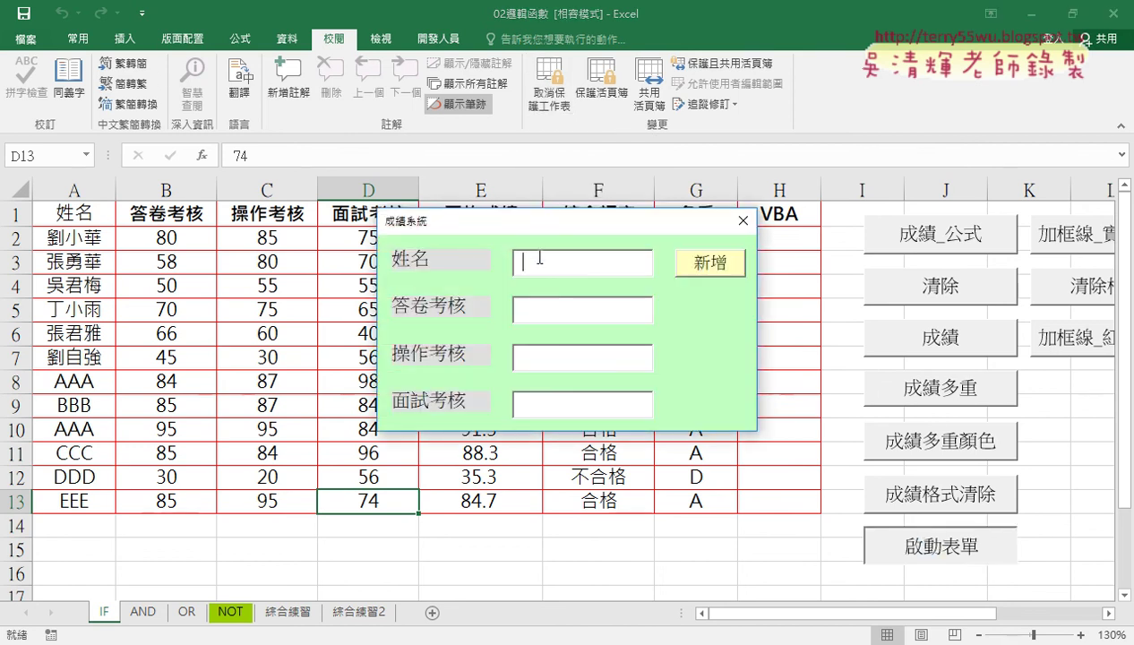
{"action": "type", "text": "FFF"}
{"action": "key", "text": "Tab"}
{"action": "type", "text": "85"}
{"action": "key", "text": "Tab"}
{"action": "type", "text": "8"}
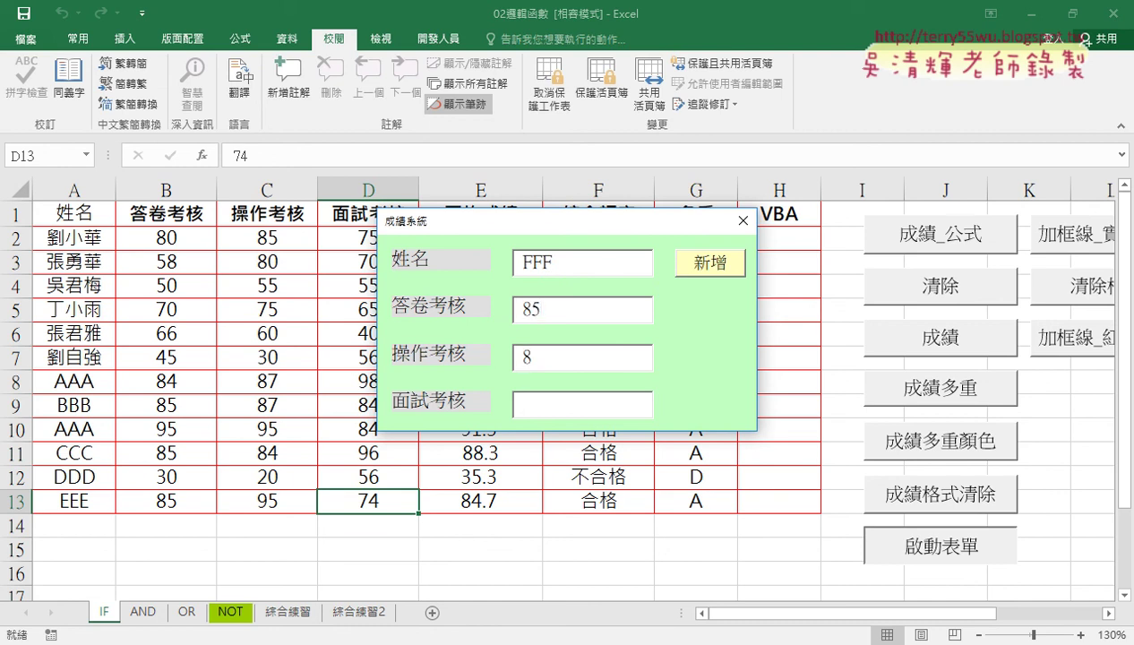
{"action": "type", "text": "4"}
{"action": "key", "text": "Tab"}
{"action": "type", "text": "9"}
{"action": "type", "text": "6"}
- Add the record, hit run-time error 1004, and debug at Cells(r, "A") = TextBox1.Text
{"action": "left_click", "coordinate": [710, 270]}
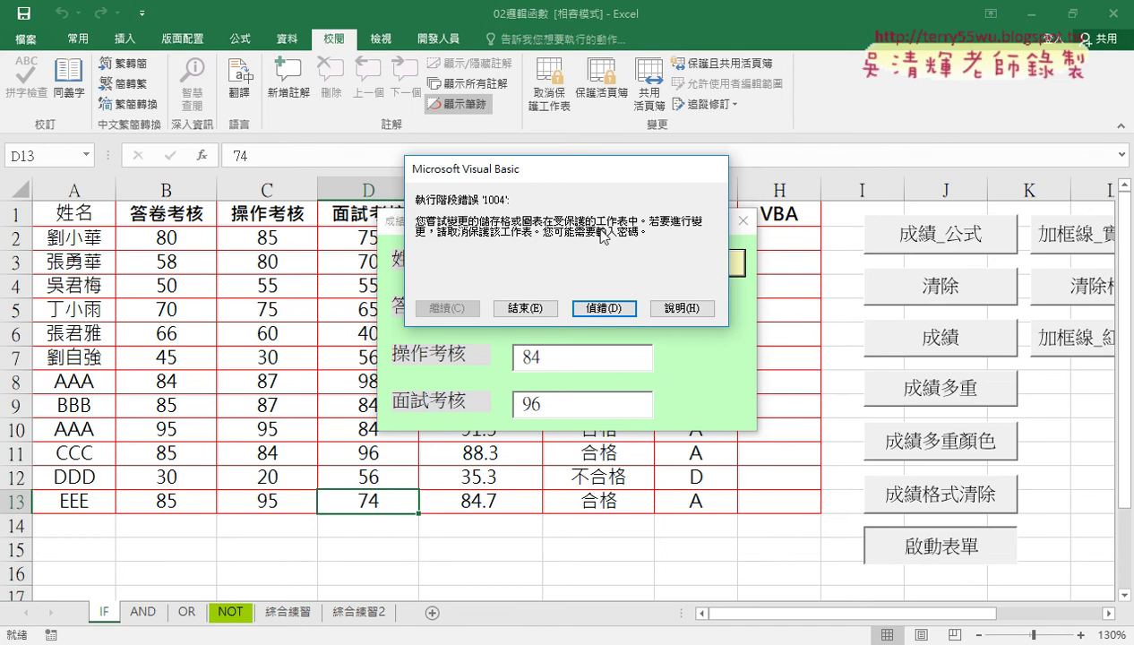
{"action": "left_click", "coordinate": [602, 308]}
{"action": "left_click_drag", "start_coordinate": [511, 184], "coordinate": [417, 184]}
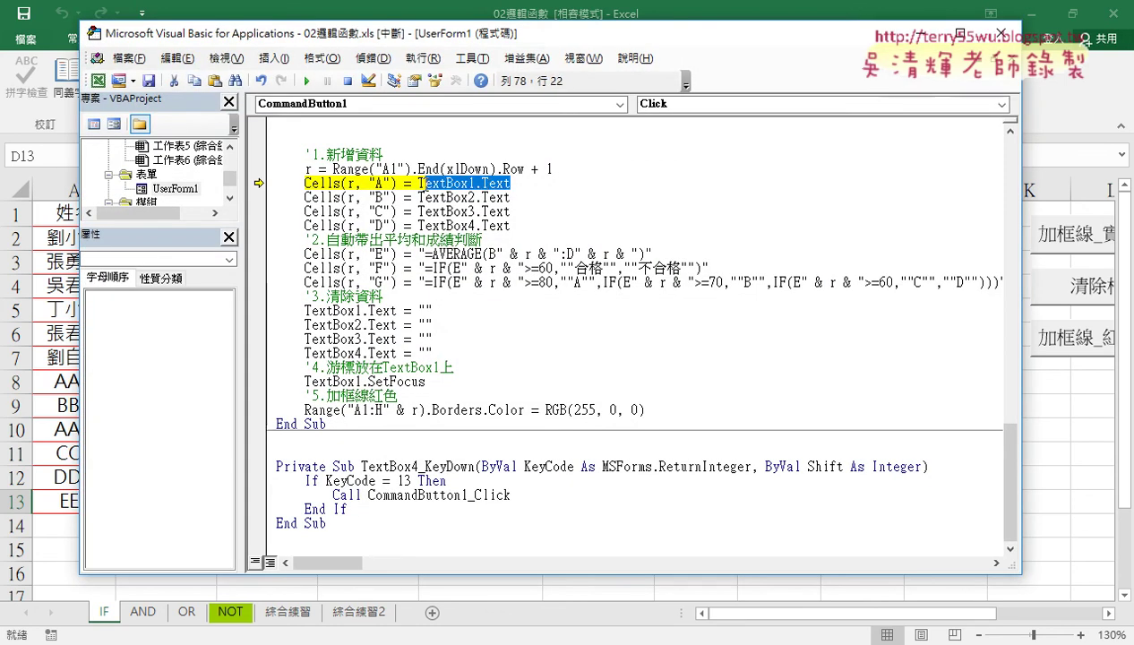
{"action": "mouse_move", "coordinate": [350, 183]}
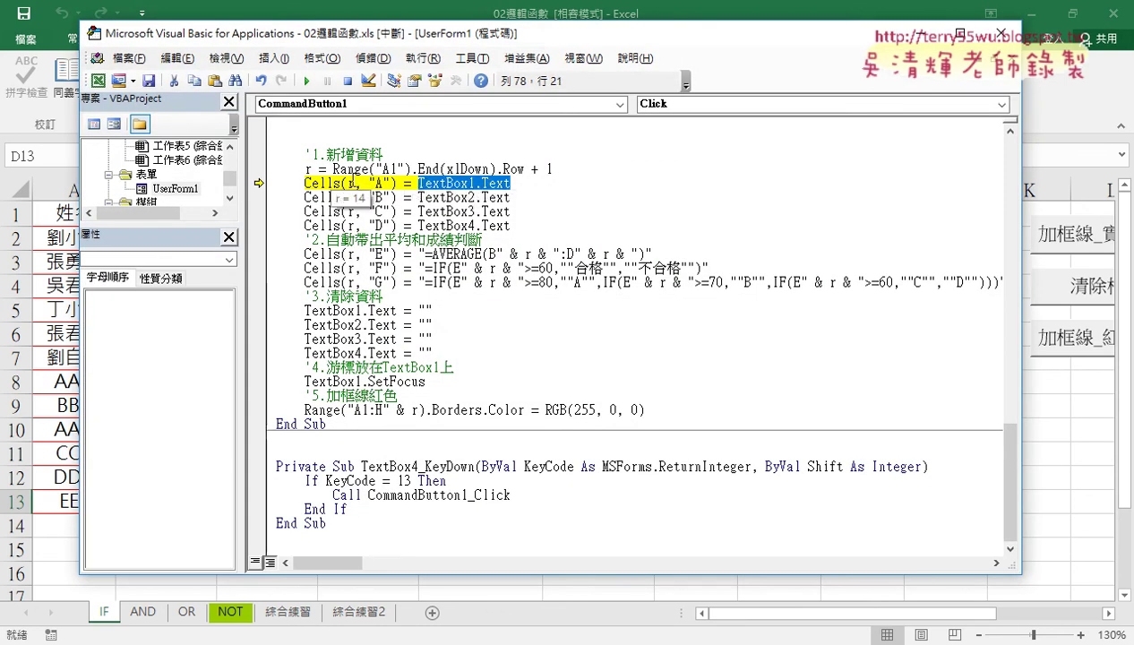
- Reposition the code window and start typing activesheet. on the blank line above '1.新增資料
{"action": "scroll", "coordinate": [481, 269], "scroll_direction": "up", "scroll_amount": 2}
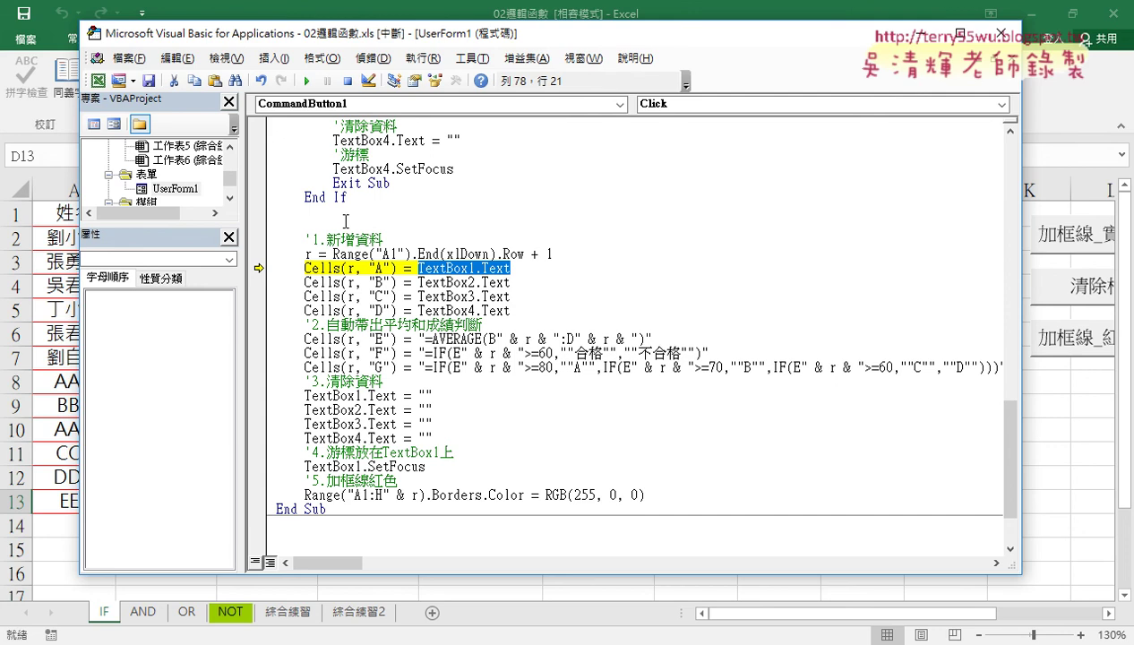
{"action": "left_click_drag", "start_coordinate": [329, 40], "coordinate": [573, 134]}
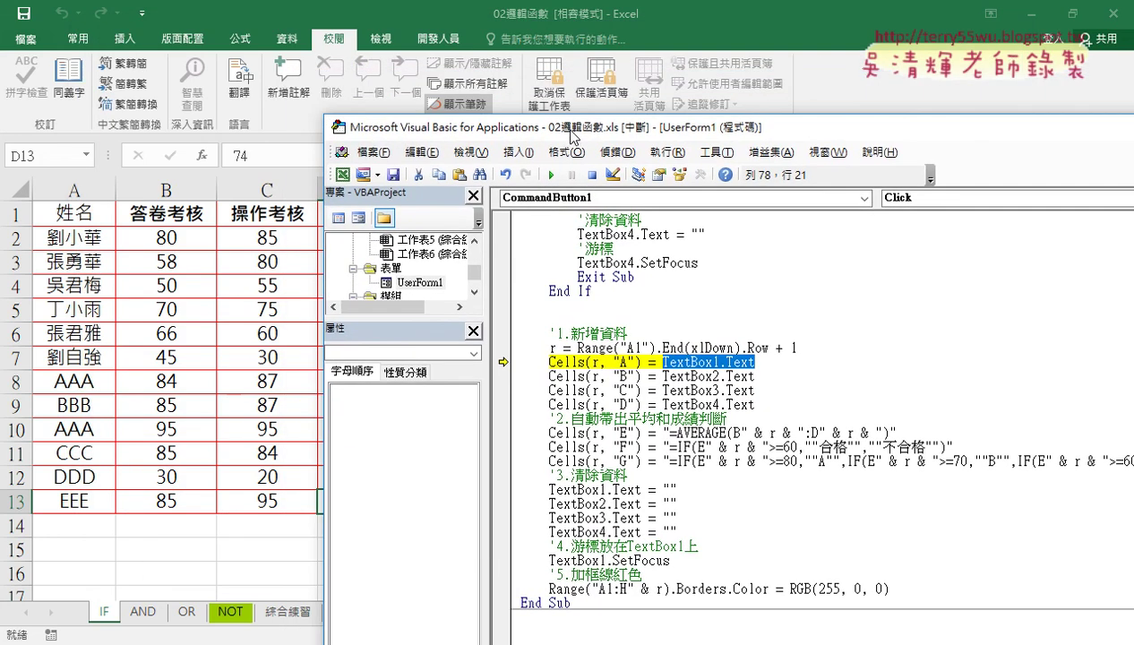
{"action": "mouse_move", "coordinate": [573, 134]}
{"action": "left_mouse_down"}
{"action": "mouse_move", "coordinate": [580, 121]}
{"action": "mouse_move", "coordinate": [478, 112]}
{"action": "mouse_move", "coordinate": [428, 81]}
{"action": "left_mouse_up"}
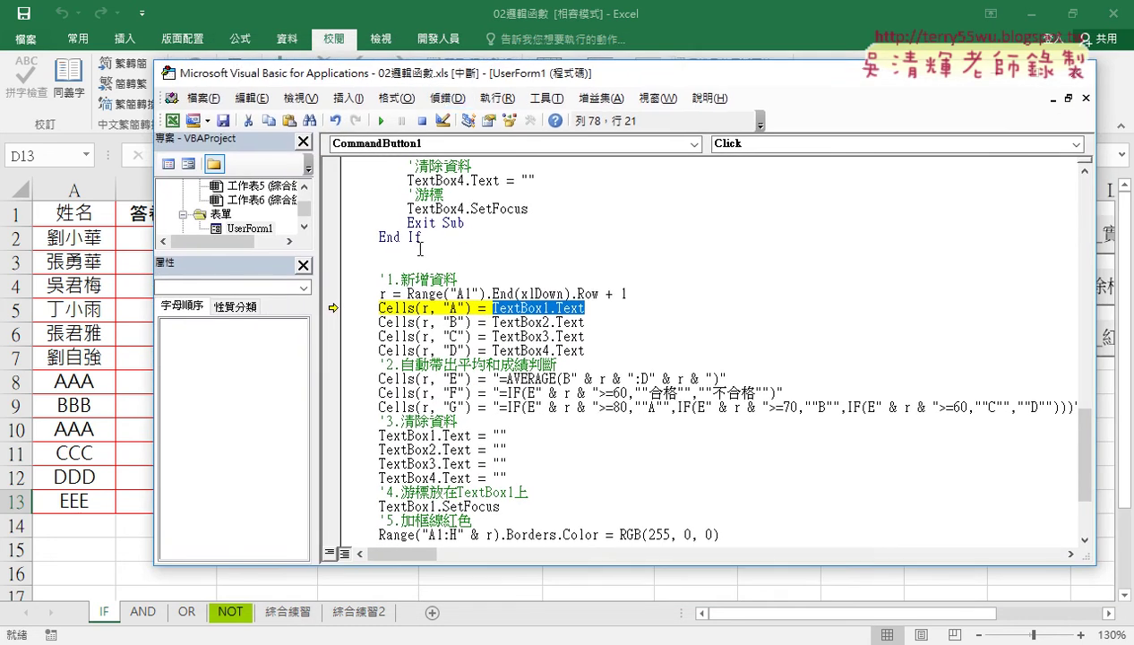
{"action": "left_click", "coordinate": [396, 261]}
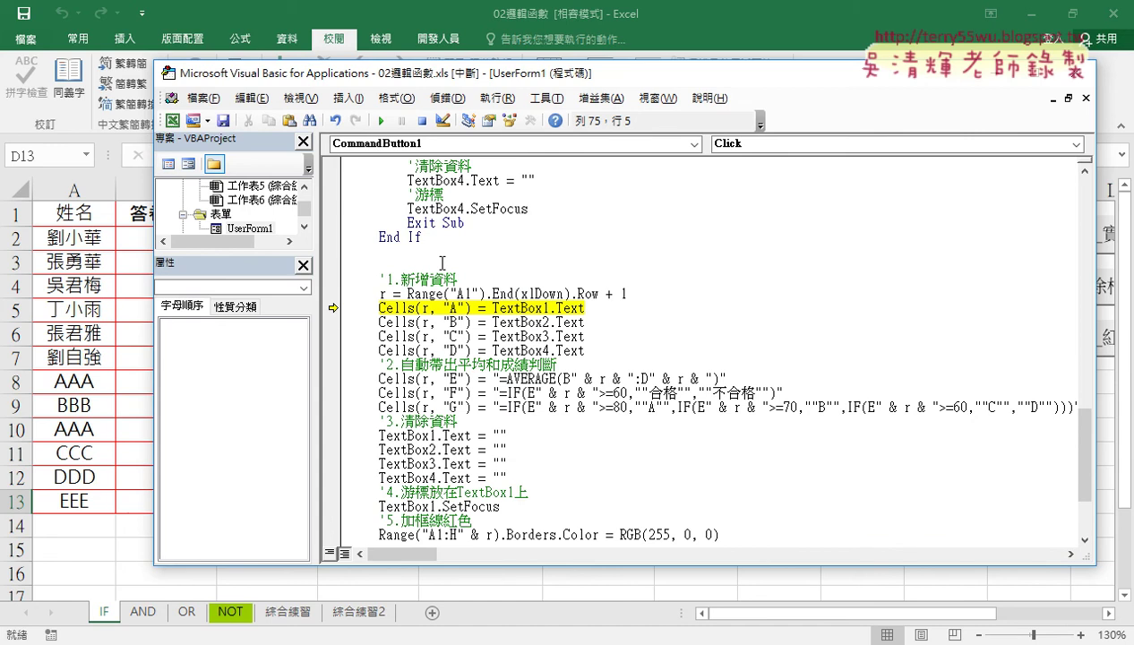
{"action": "type", "text": "Y"}
{"action": "key", "text": "BackSpace"}
{"action": "type", "text": "a"}
{"action": "type", "text": "cr"}
{"action": "type", "text": "ive"}
{"action": "type", "text": "s"}
{"action": "type", "text": "hee"}
{"action": "type", "text": "t"}
{"action": "type", "text": "."}
{"action": "type", "text": "u"}
{"action": "type", "text": "n"}
{"action": "type", "text": "p"}
{"action": "type", "text": "r"}
{"action": "type", "text": "o"}
- Complete ActiveSheet.Unprotect with the sheet password and move the execution point to that line
{"action": "left_click", "coordinate": [388, 266]}
{"action": "type", "text": "t"}
{"action": "key", "text": "Right"}
{"action": "key", "text": "Right"}
{"action": "key", "text": "Right"}
{"action": "key", "text": "Right"}
{"action": "key", "text": "Right"}
{"action": "key", "text": "Right"}
{"action": "key", "text": "Right"}
{"action": "key", "text": "Right"}
{"action": "type", "text": "tect"}
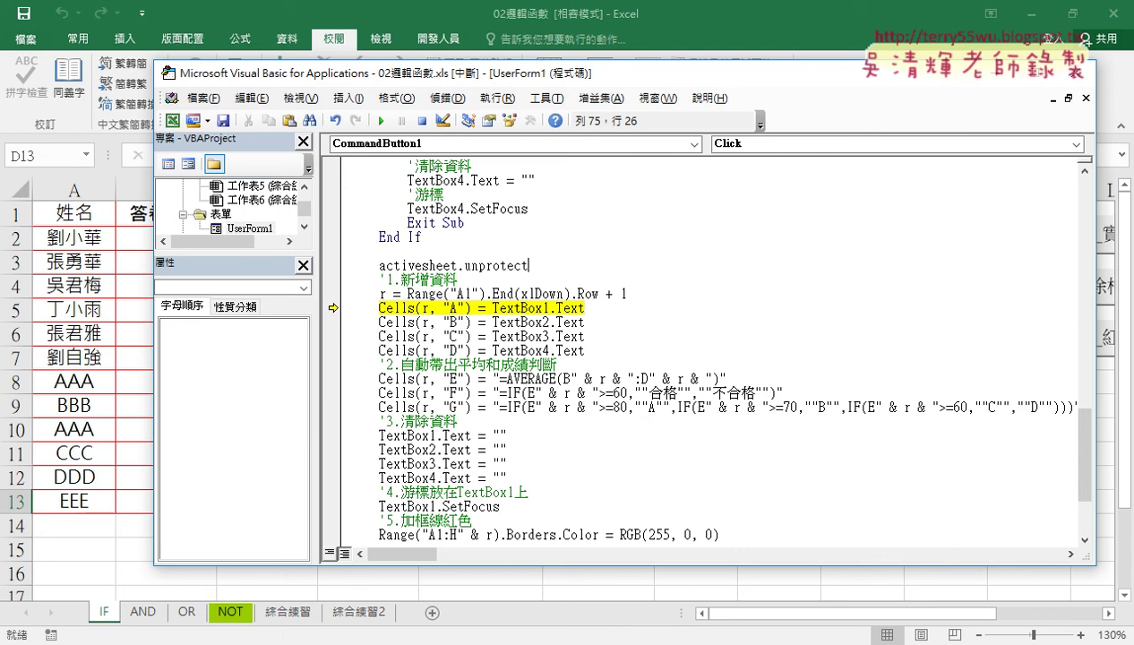
{"action": "type", "text": "("}
{"action": "type", "text": "\"1\""}
{"action": "type", "text": ")"}
{"action": "key", "text": "Left"}
{"action": "key", "text": "Left"}
{"action": "left_click", "coordinate": [474, 279]}
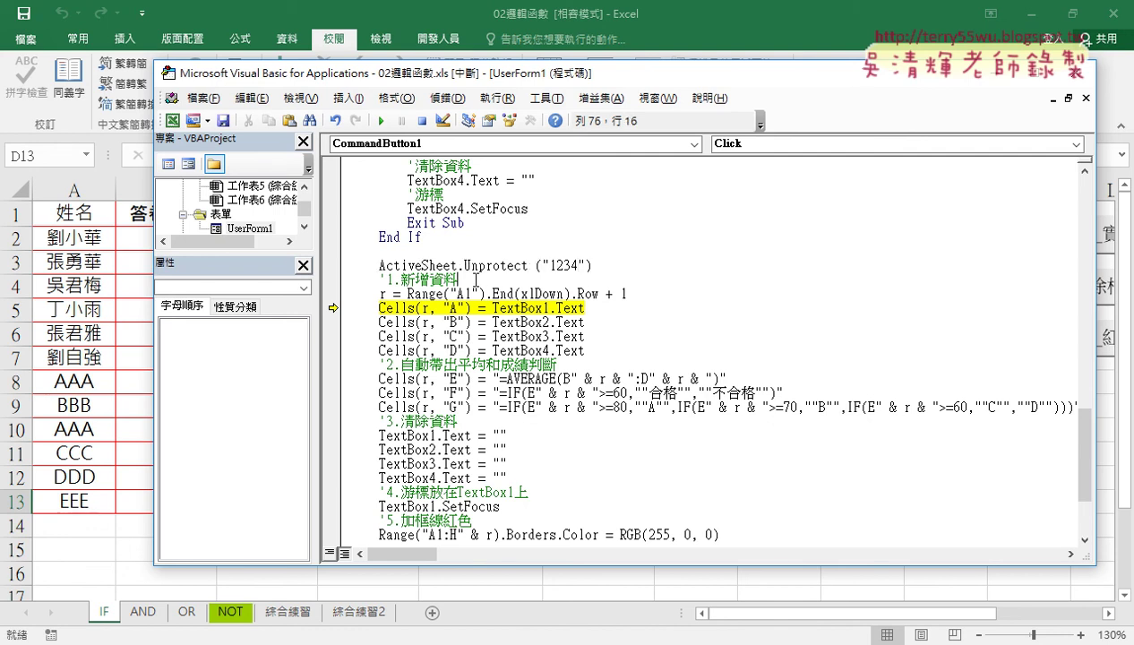
{"action": "left_click_drag", "start_coordinate": [402, 265], "coordinate": [394, 265]}
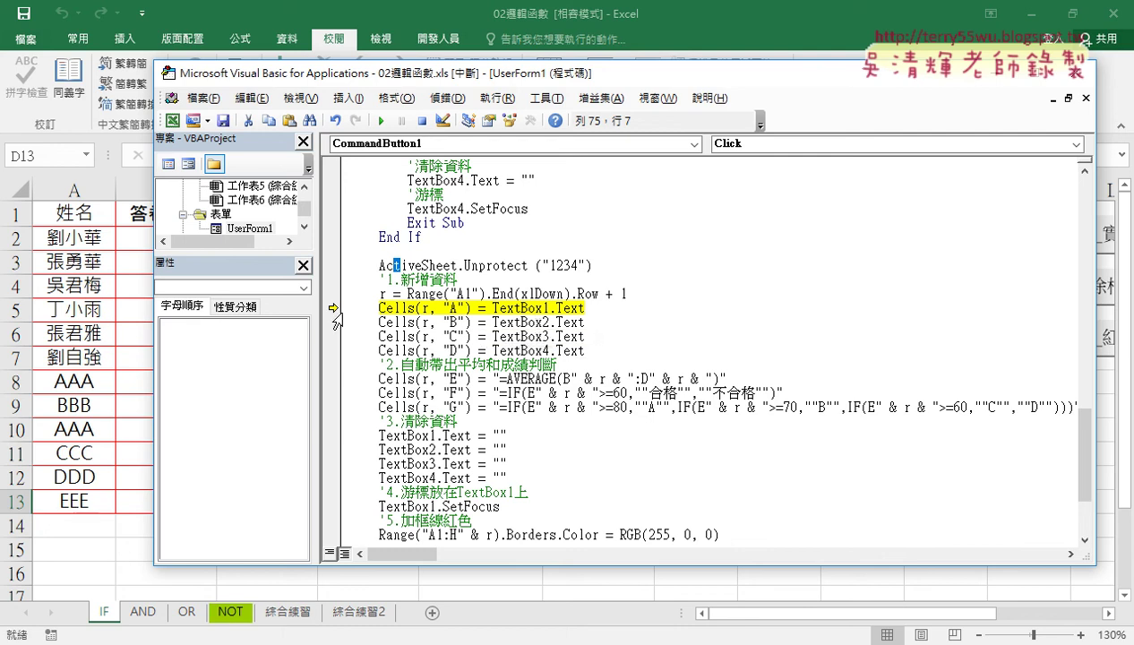
{"action": "left_click_drag", "start_coordinate": [333, 308], "coordinate": [333, 265]}
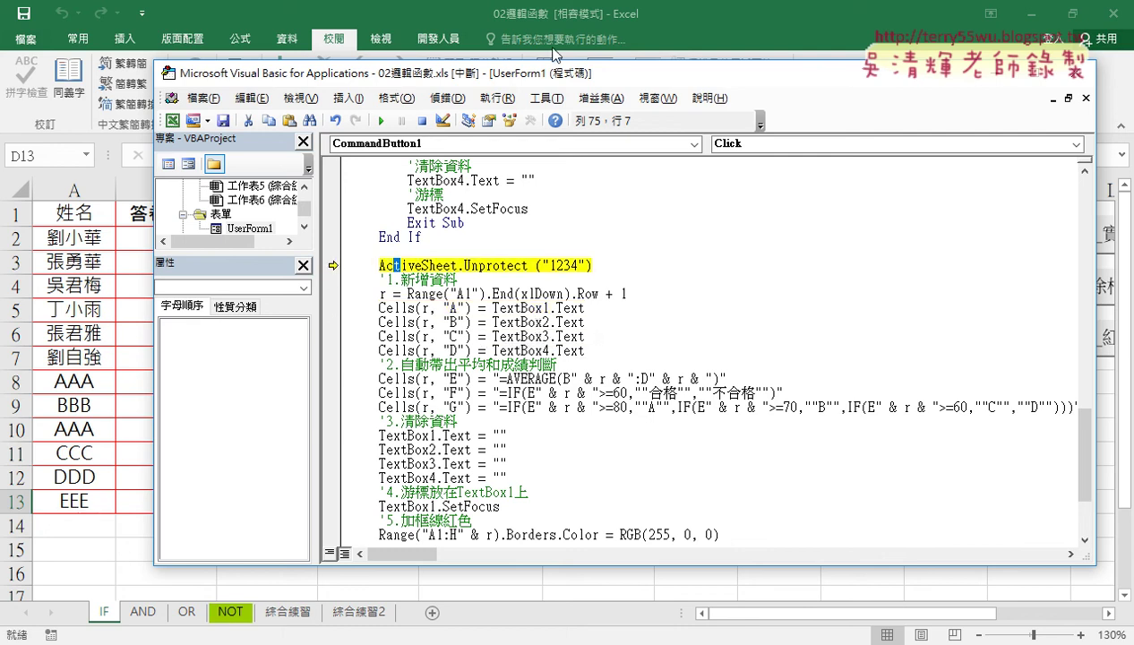
- Run the Unprotect line with F8, then copy that statement
{"action": "left_click_drag", "start_coordinate": [544, 78], "coordinate": [548, 130]}
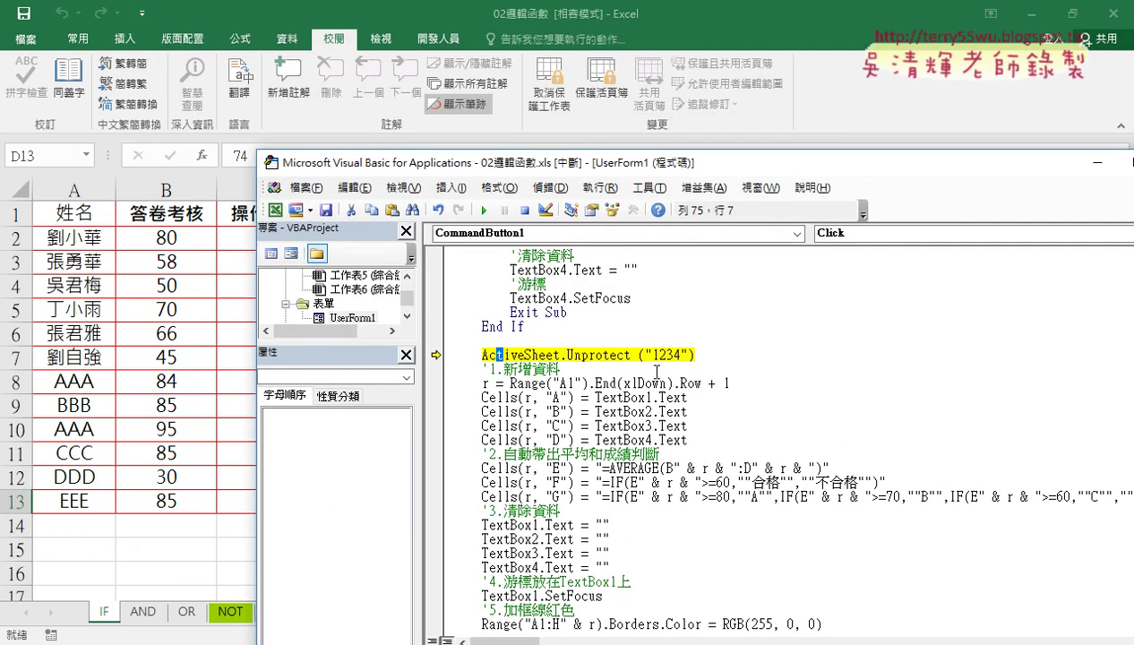
{"action": "key", "text": "F8"}
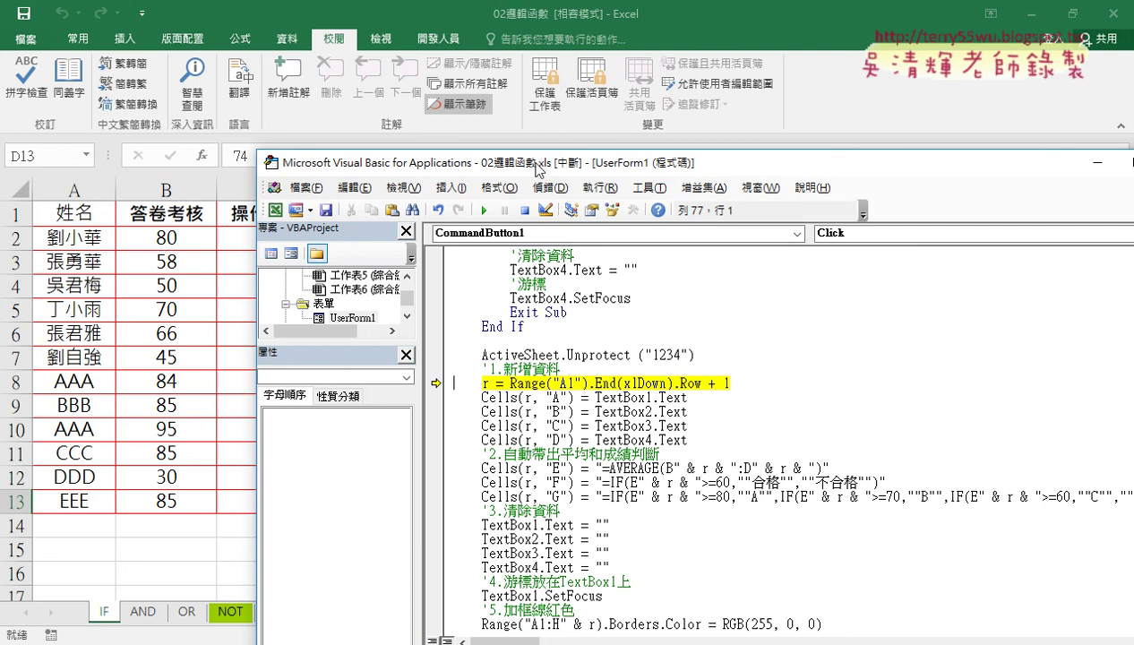
{"action": "mouse_move", "coordinate": [535, 164]}
{"action": "left_mouse_down"}
{"action": "mouse_move", "coordinate": [481, 143]}
{"action": "mouse_move", "coordinate": [463, 68]}
{"action": "left_mouse_up"}
{"action": "scroll", "coordinate": [613, 370], "scroll_direction": "down", "scroll_amount": 1}
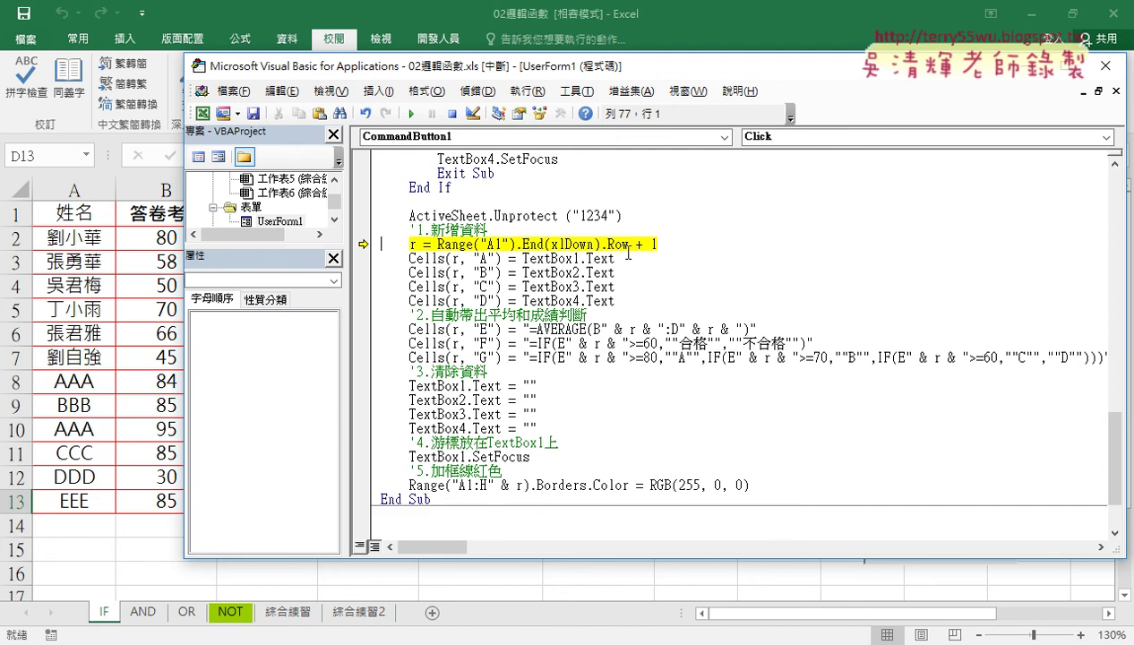
{"action": "left_click_drag", "start_coordinate": [621, 216], "coordinate": [366, 218]}
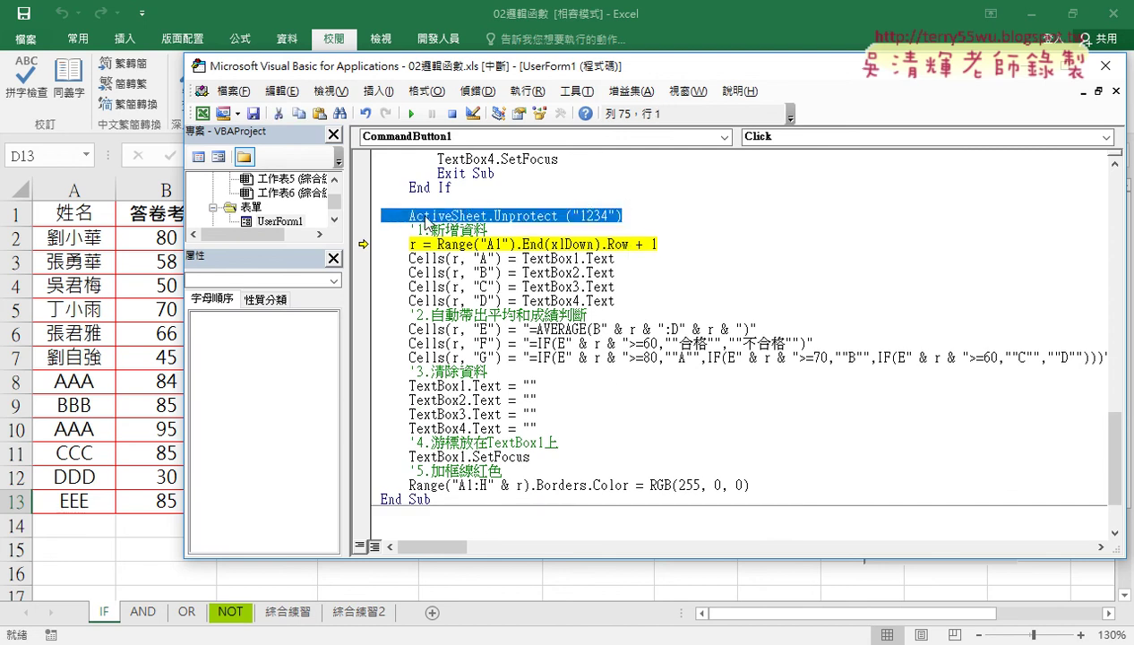
{"action": "right_click", "coordinate": [418, 215]}
{"action": "left_click", "coordinate": [447, 247]}
- Paste it after the RGB border line and change it to ActiveSheet.Protect
{"action": "left_click", "coordinate": [776, 488]}
{"action": "key", "text": "Return"}
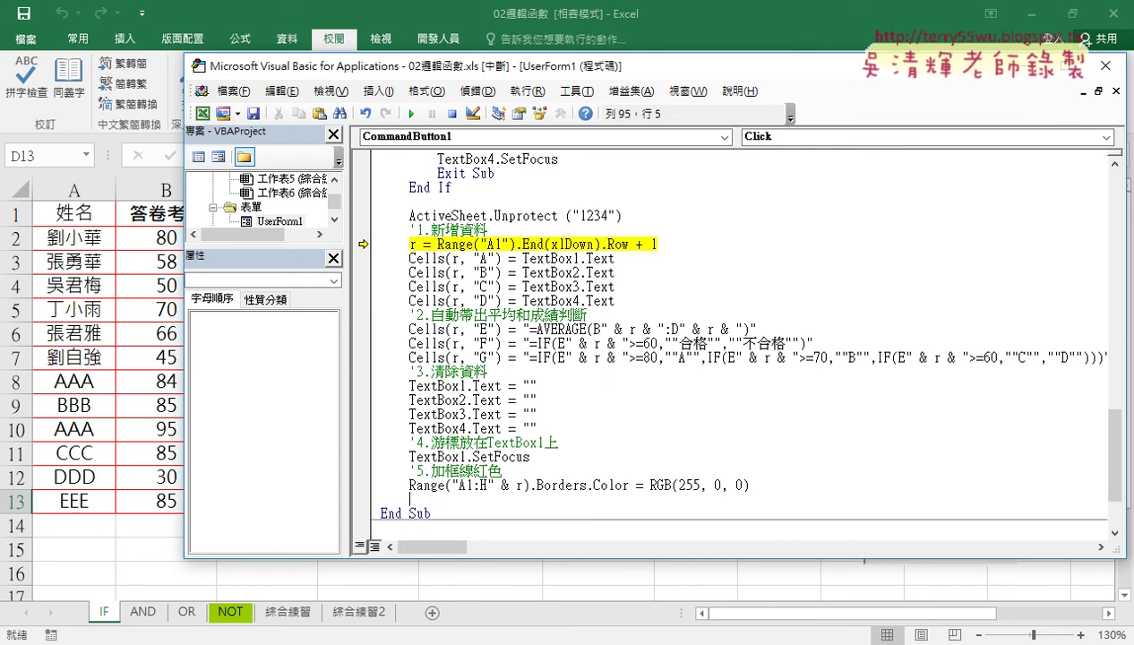
{"action": "key", "text": "BackSpace"}
{"action": "key", "text": "ctrl+v"}
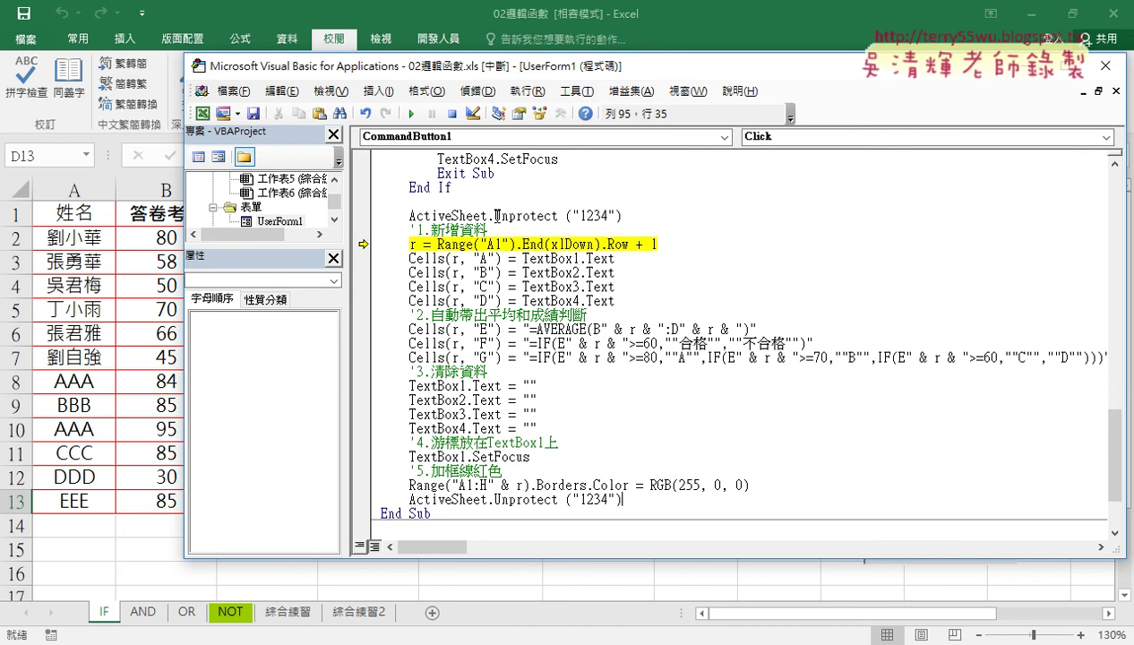
{"action": "left_click_drag", "start_coordinate": [494, 499], "coordinate": [508, 499]}
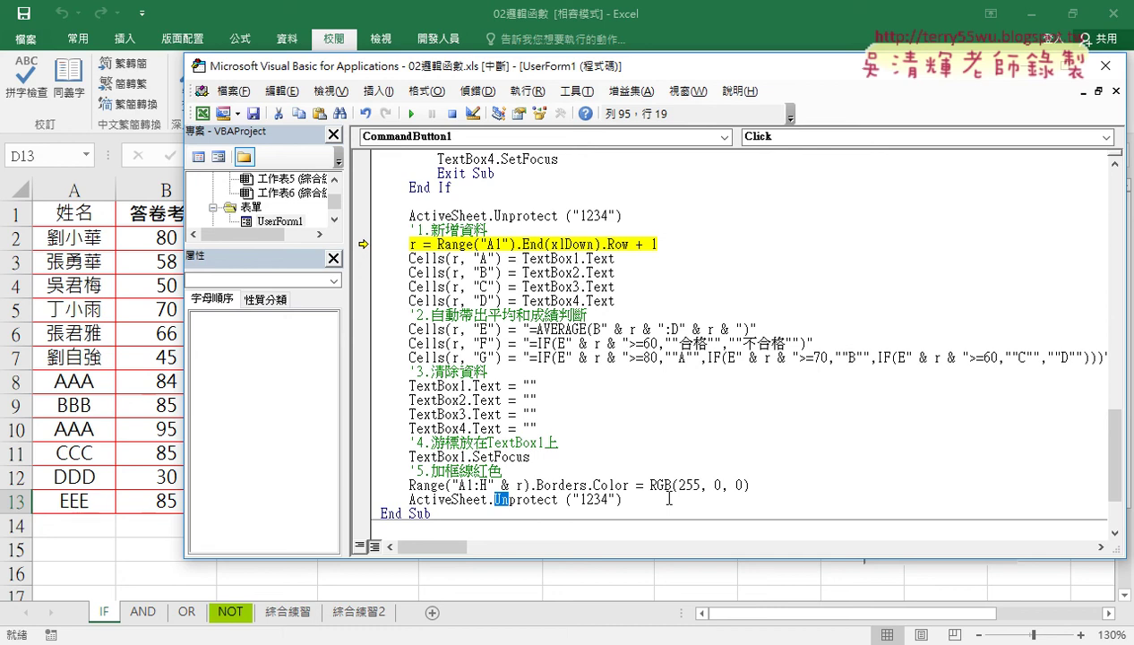
{"action": "key", "text": "BackSpace"}
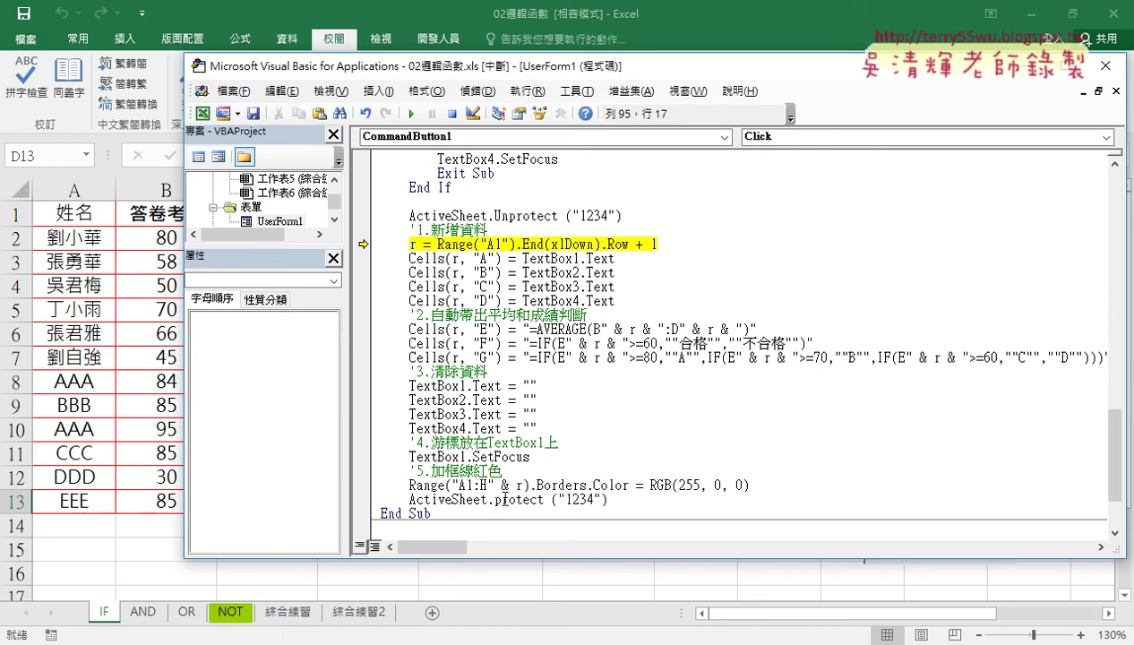
{"action": "left_click", "coordinate": [506, 484]}
{"action": "left_click_drag", "start_coordinate": [503, 499], "coordinate": [493, 498]}
- Resume the paused macro so FFF's row is added, then close the grade form
{"action": "left_click", "coordinate": [410, 114]}
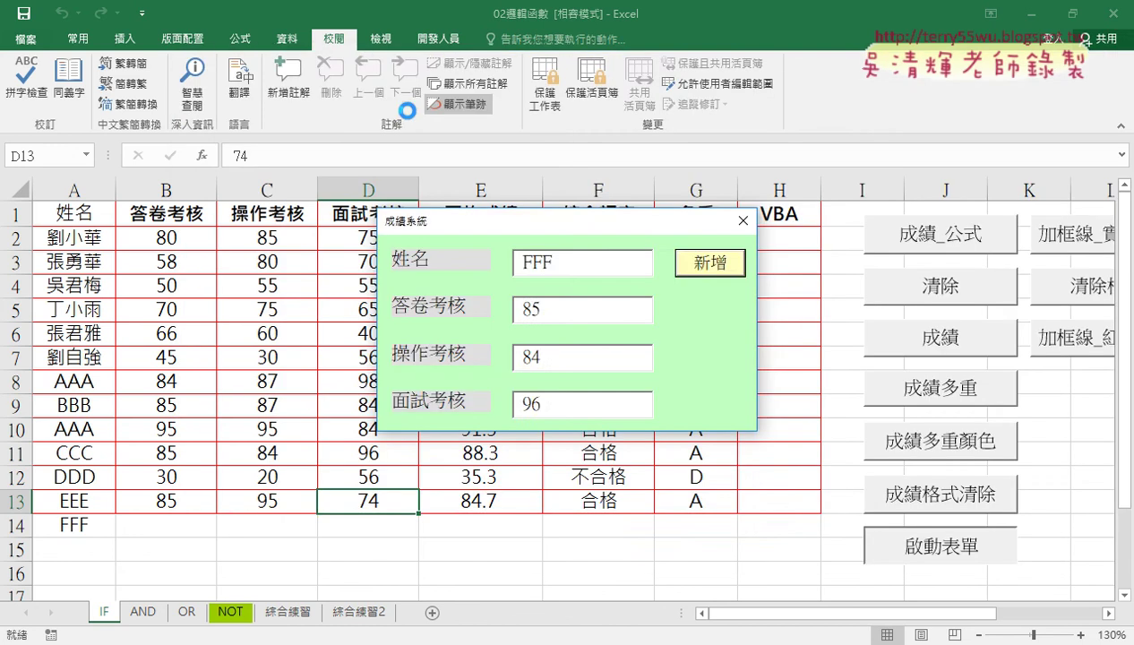
{"action": "left_click_drag", "start_coordinate": [527, 226], "coordinate": [596, 168]}
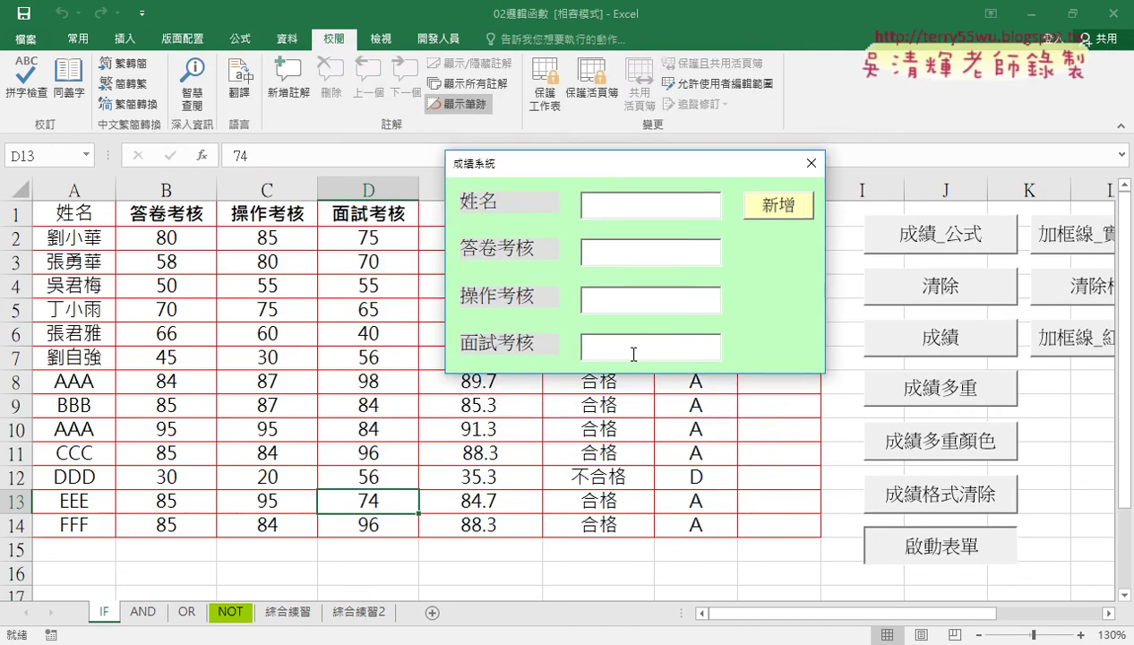
{"action": "left_click", "coordinate": [810, 165]}
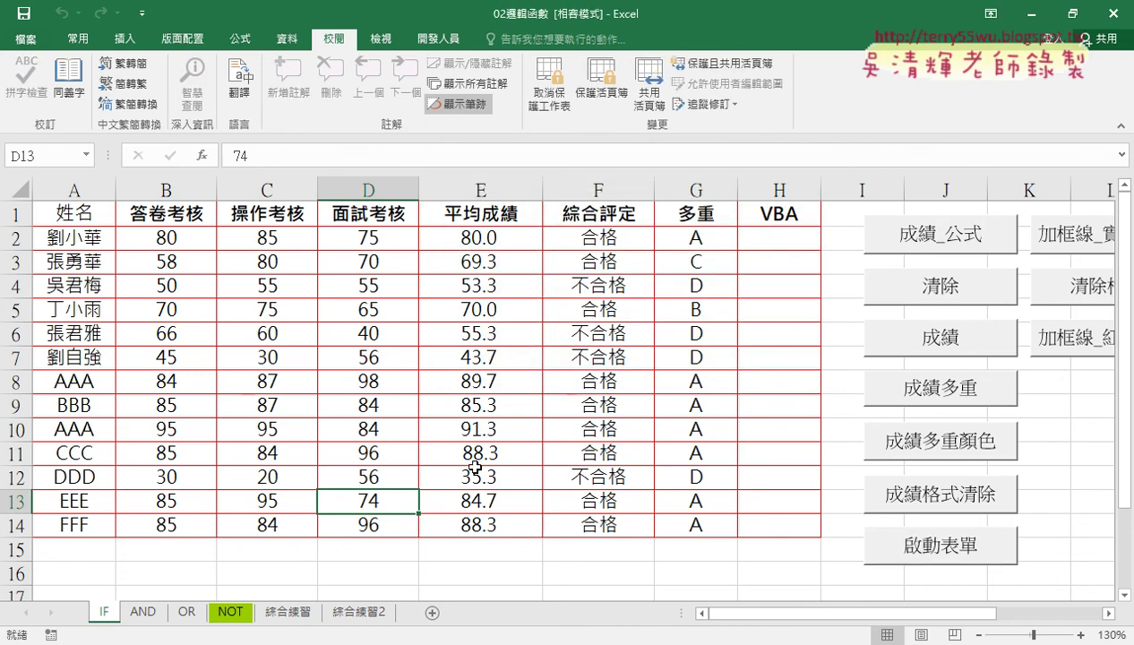
- Confirm cell D14 is protected, dismiss the warning, then reopen and close the form
{"action": "double_click", "coordinate": [387, 530]}
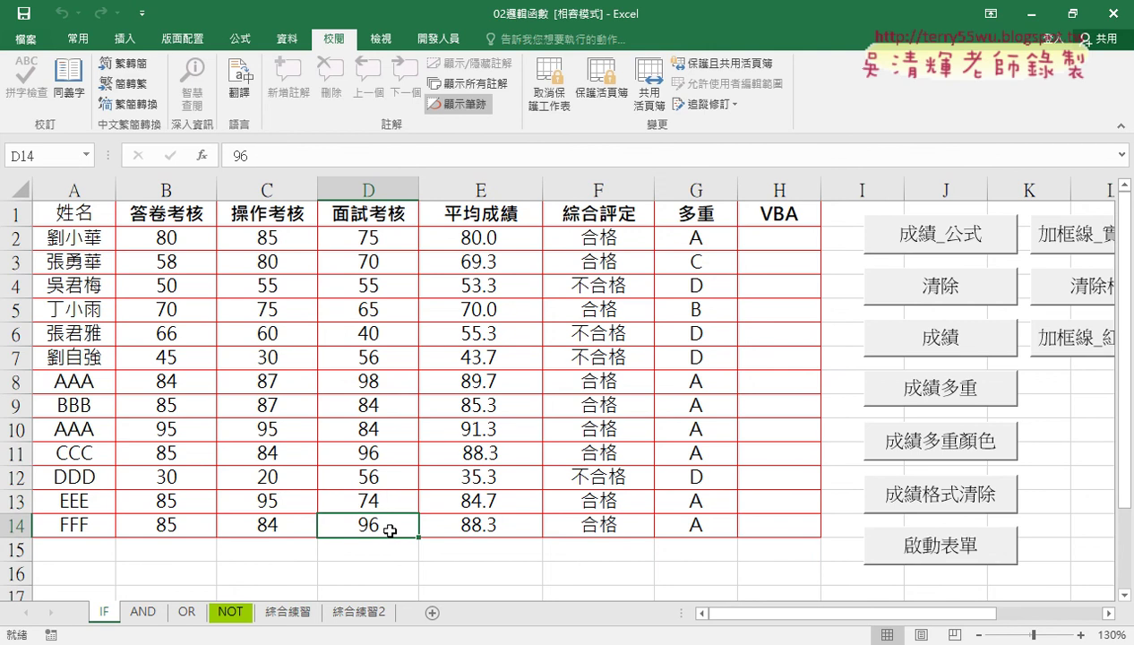
{"action": "key", "text": "Return"}
{"action": "left_click", "coordinate": [906, 555]}
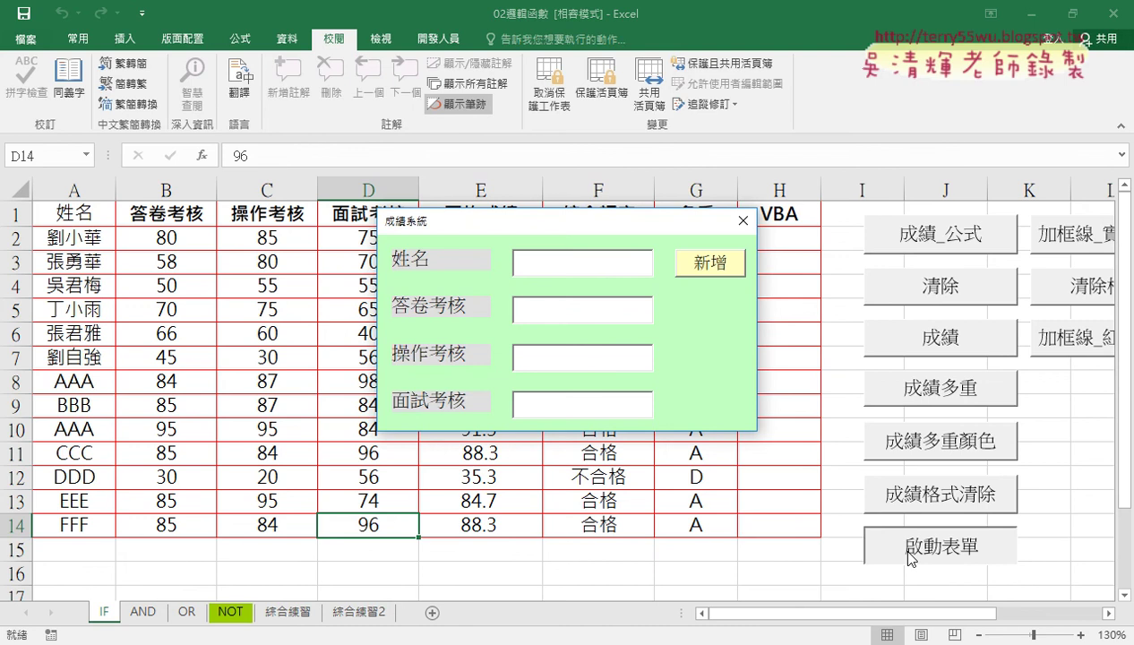
{"action": "left_click", "coordinate": [743, 223]}
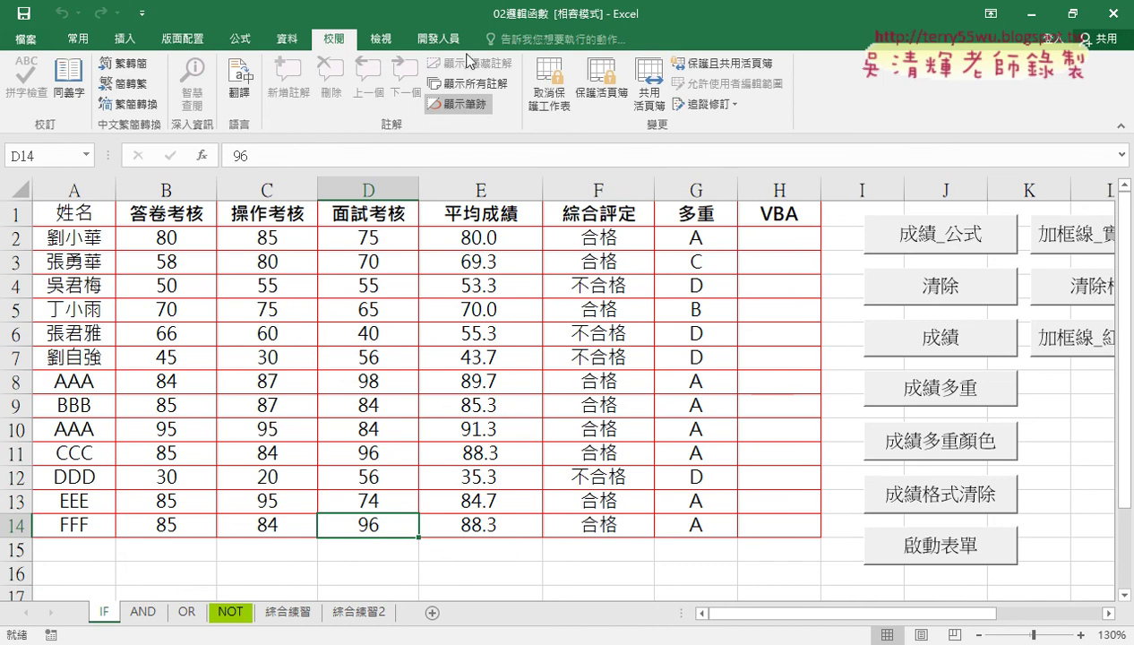
- Open the 新增 button's click code and select the ActiveSheet.Unprotect line
{"action": "left_click", "coordinate": [438, 40]}
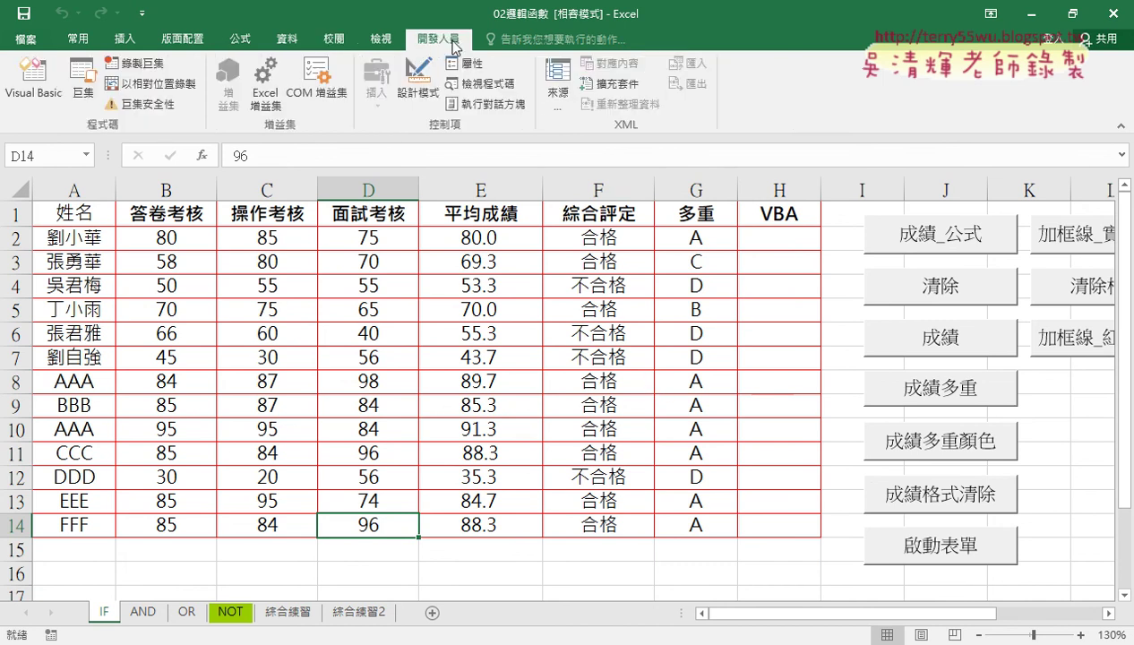
{"action": "left_click", "coordinate": [25, 100]}
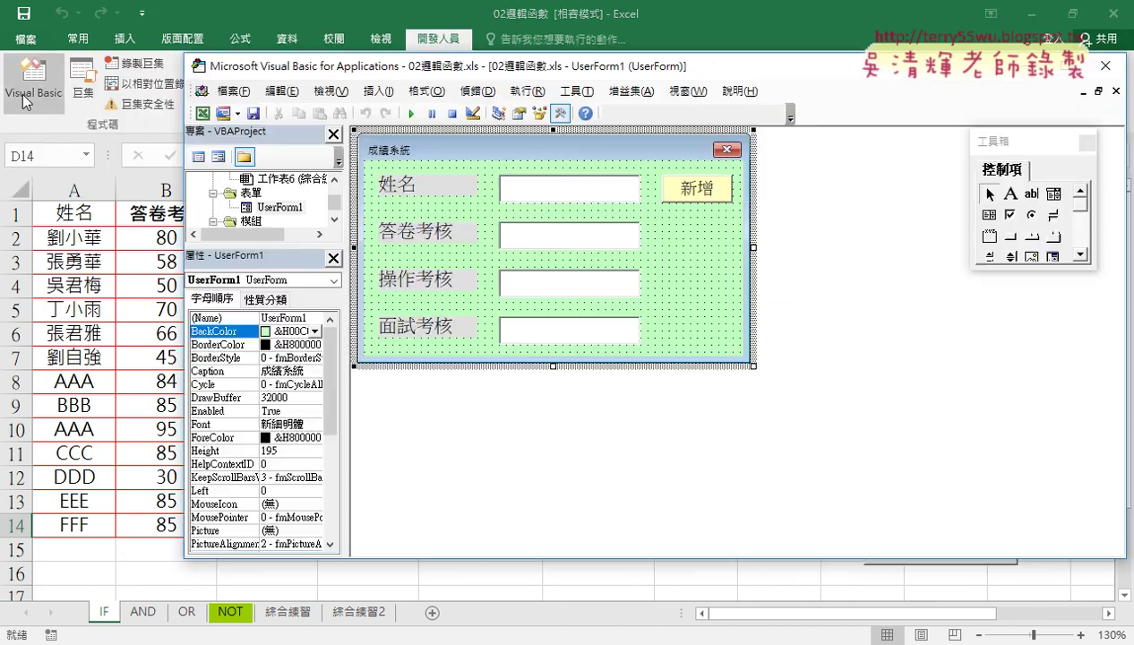
{"action": "double_click", "coordinate": [683, 199]}
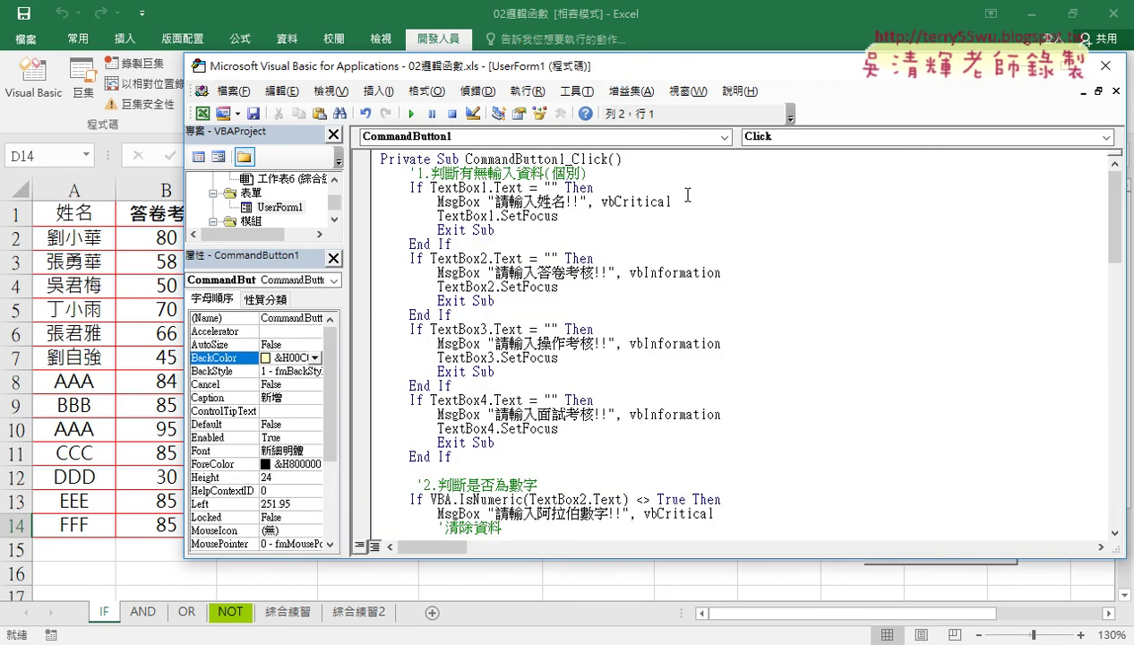
{"action": "scroll", "coordinate": [750, 379], "scroll_direction": "down", "scroll_amount": 3}
{"action": "scroll", "coordinate": [751, 382], "scroll_direction": "down", "scroll_amount": 2}
{"action": "scroll", "coordinate": [752, 385], "scroll_direction": "down", "scroll_amount": 3}
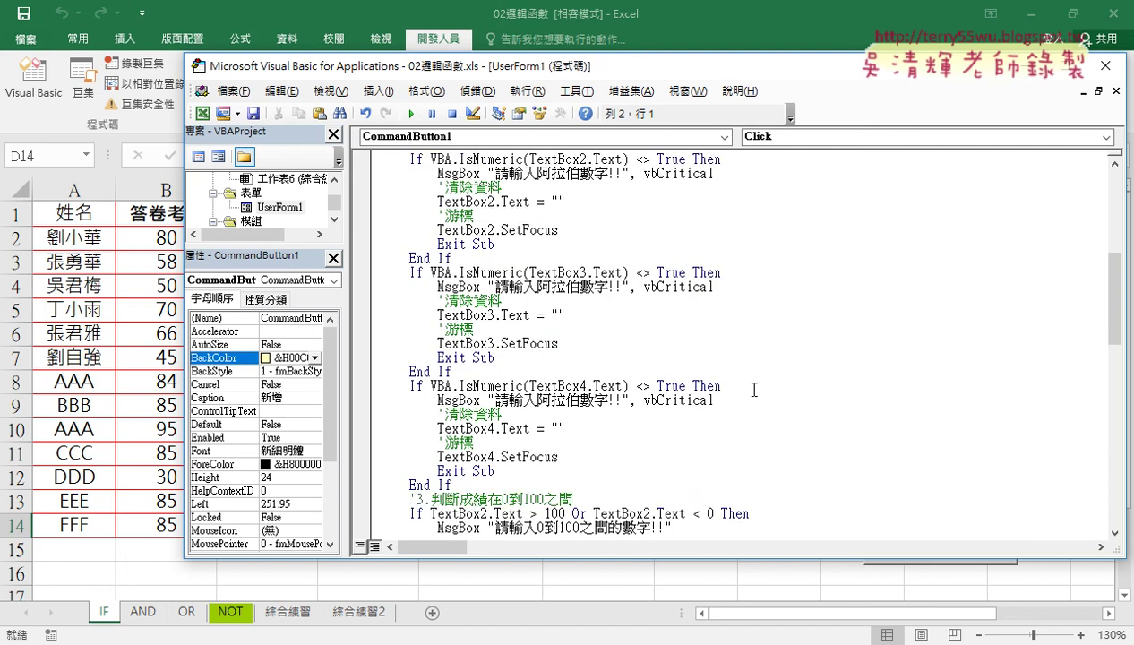
{"action": "scroll", "coordinate": [753, 390], "scroll_direction": "down", "scroll_amount": 4}
{"action": "scroll", "coordinate": [753, 388], "scroll_direction": "down", "scroll_amount": 2}
{"action": "scroll", "coordinate": [752, 387], "scroll_direction": "down", "scroll_amount": 4}
{"action": "scroll", "coordinate": [747, 384], "scroll_direction": "down", "scroll_amount": 1}
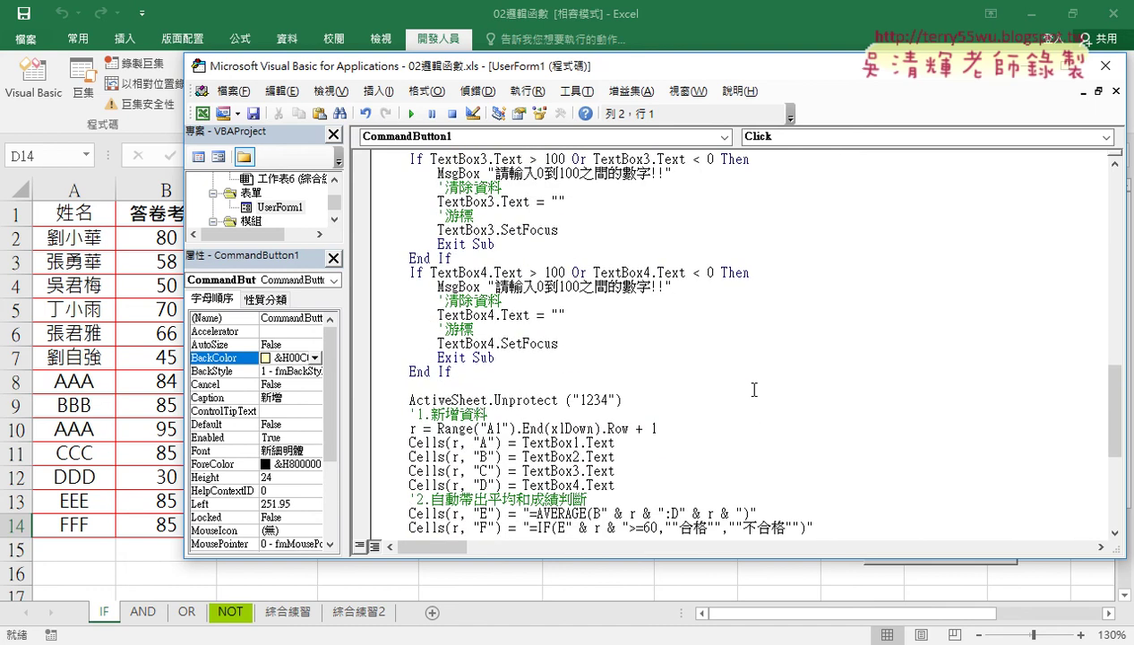
{"action": "left_click_drag", "start_coordinate": [631, 400], "coordinate": [328, 398]}
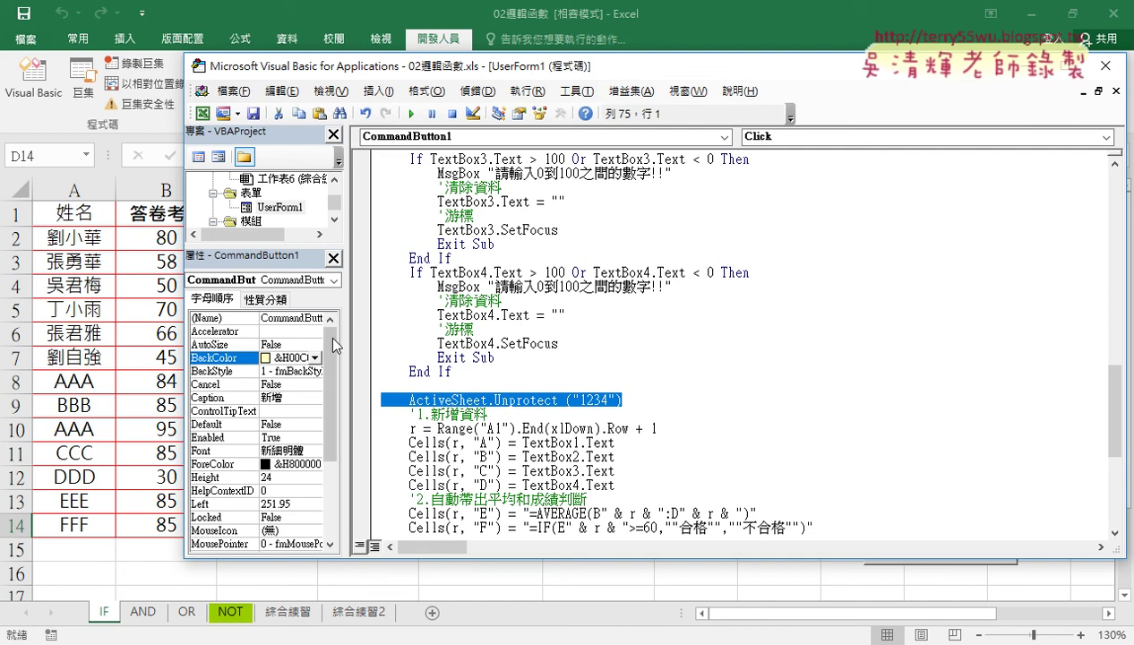
- Enlarge the Project Explorer panes and select the VBAProject root
{"action": "left_click_drag", "start_coordinate": [298, 359], "coordinate": [300, 386]}
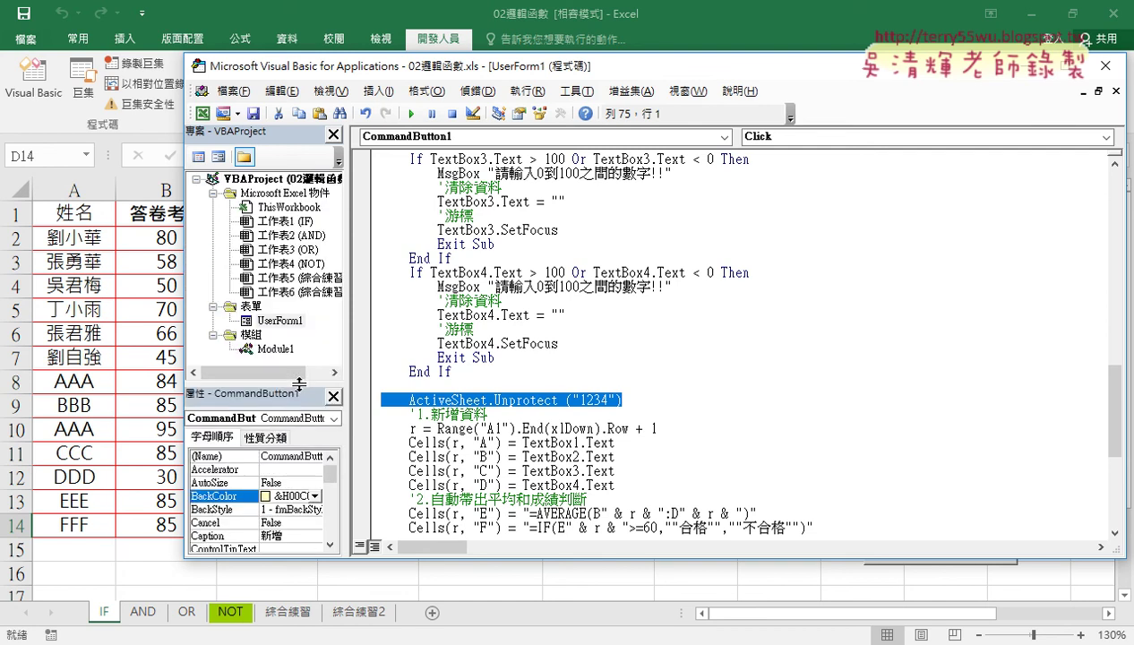
{"action": "left_click_drag", "start_coordinate": [348, 331], "coordinate": [455, 343]}
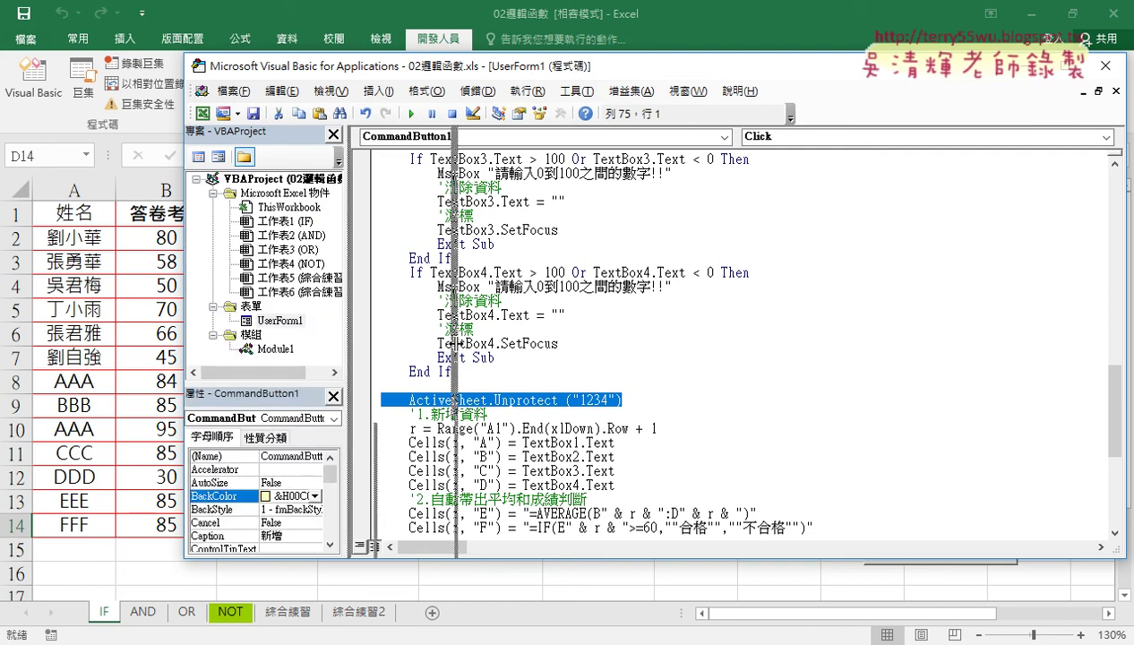
{"action": "left_click", "coordinate": [331, 184]}
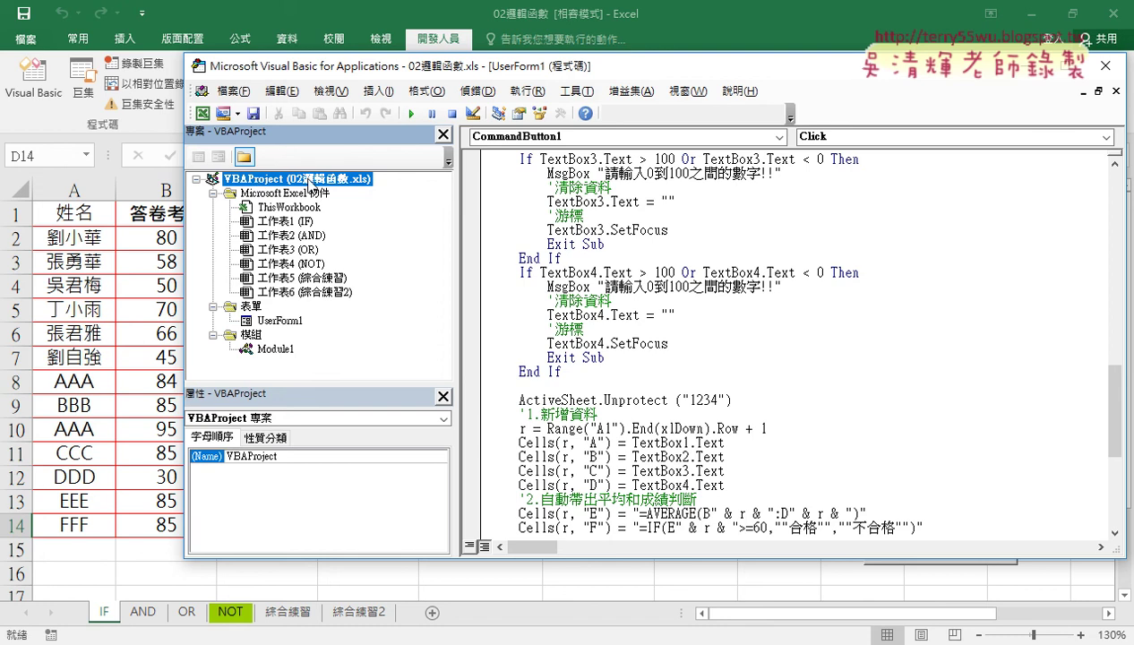
- Lock VBAProject for viewing with a confirmed password on the Protection tab, then close the editor
{"action": "right_click", "coordinate": [279, 185]}
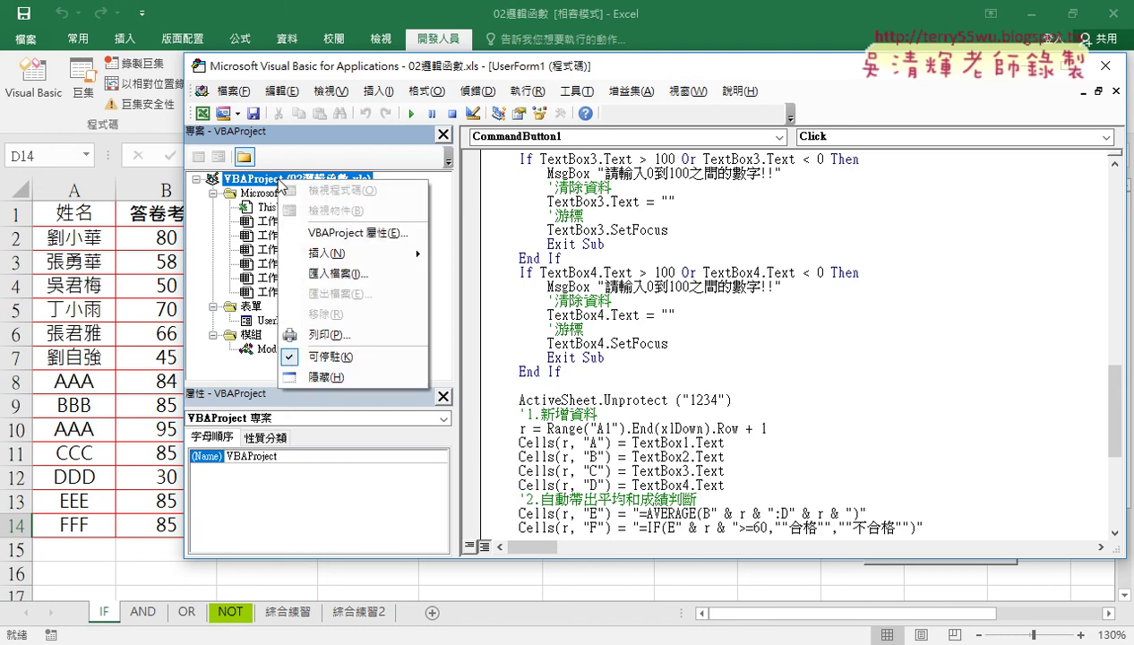
{"action": "left_click", "coordinate": [350, 235]}
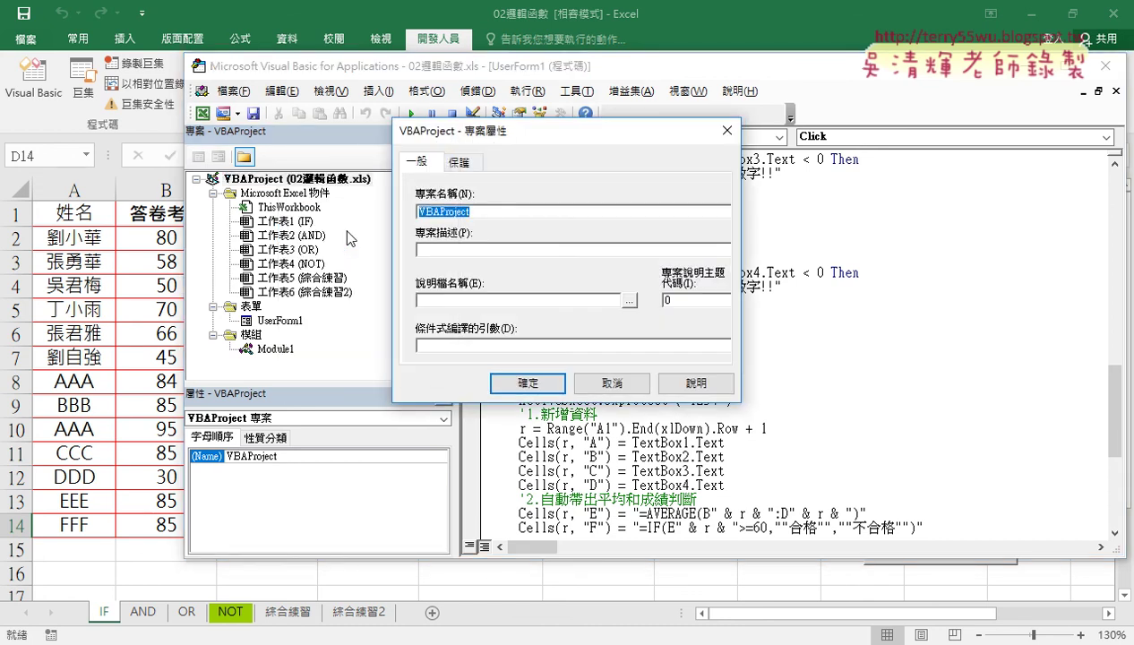
{"action": "left_click", "coordinate": [460, 164]}
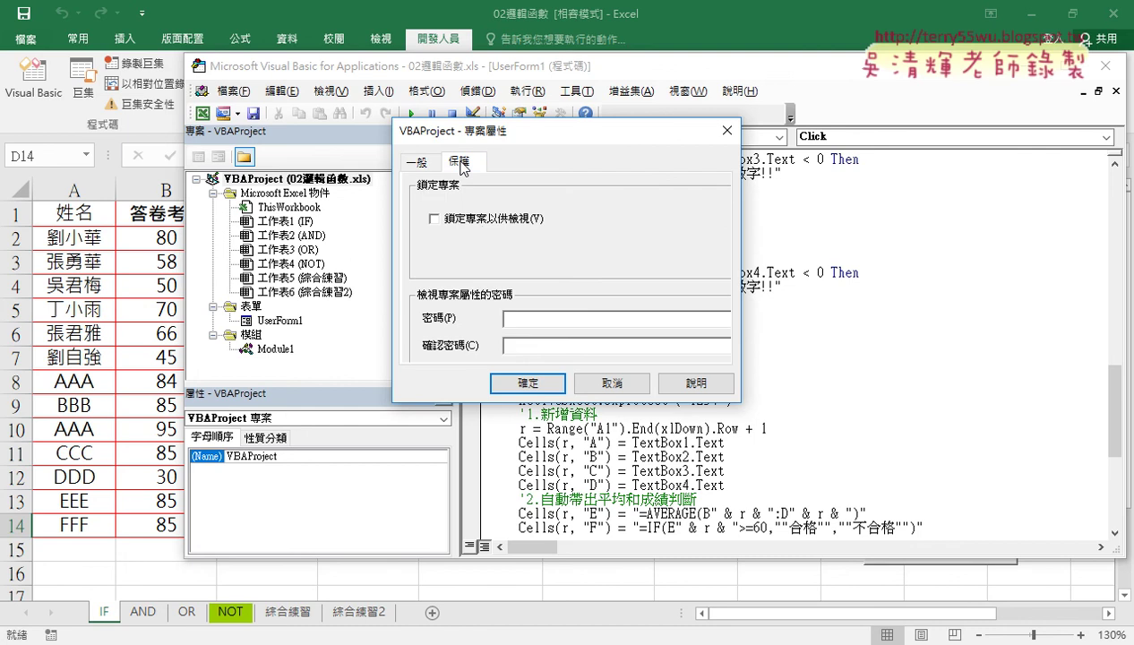
{"action": "left_click", "coordinate": [477, 222]}
{"action": "left_click", "coordinate": [537, 315]}
{"action": "left_click", "coordinate": [537, 344]}
{"action": "key", "text": "Return"}
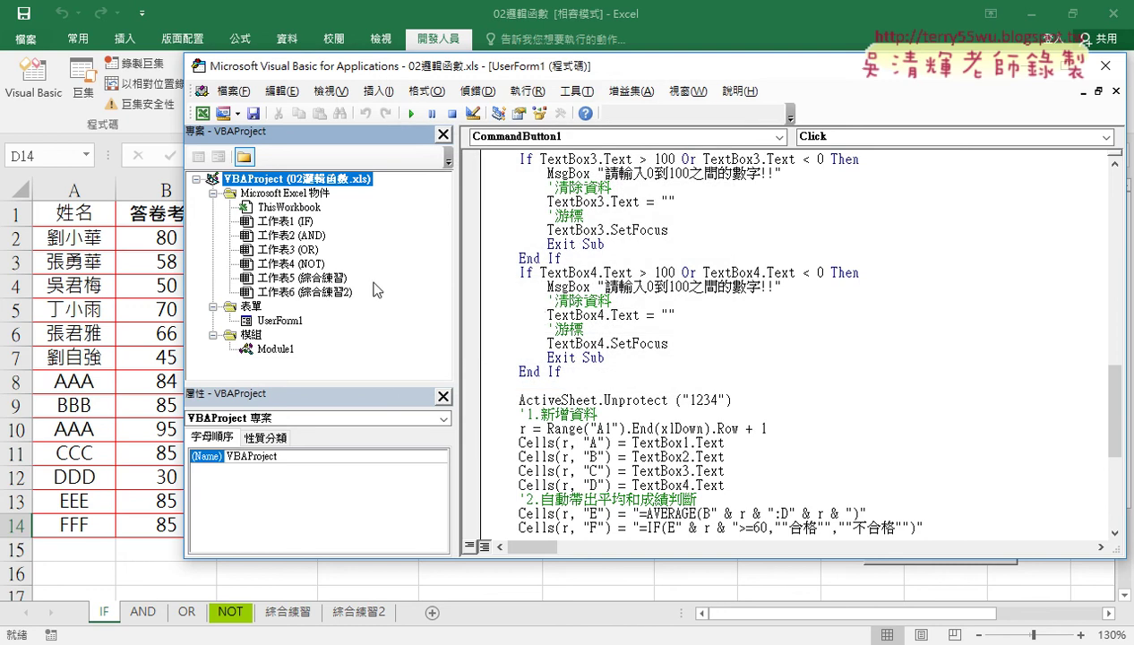
{"action": "left_click", "coordinate": [1104, 75]}
- Save and close the workbook, then browse F: into (_上課資料)_109 > 105_EXCEL VBA > 02_範例
{"action": "left_click", "coordinate": [1112, 18]}
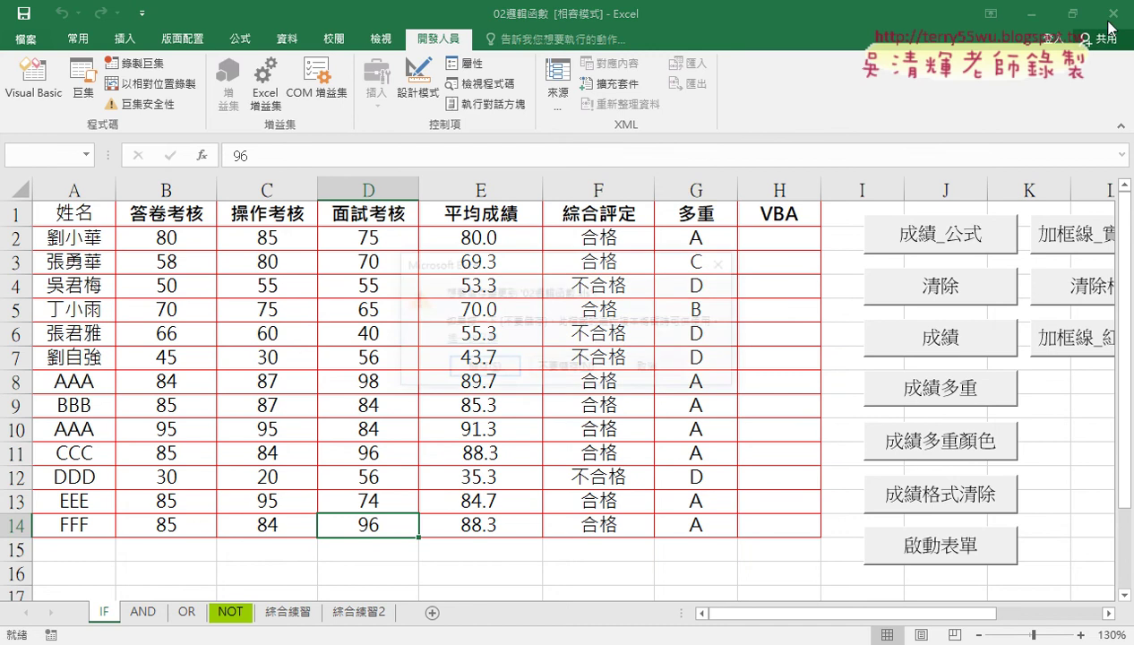
{"action": "left_click", "coordinate": [475, 371]}
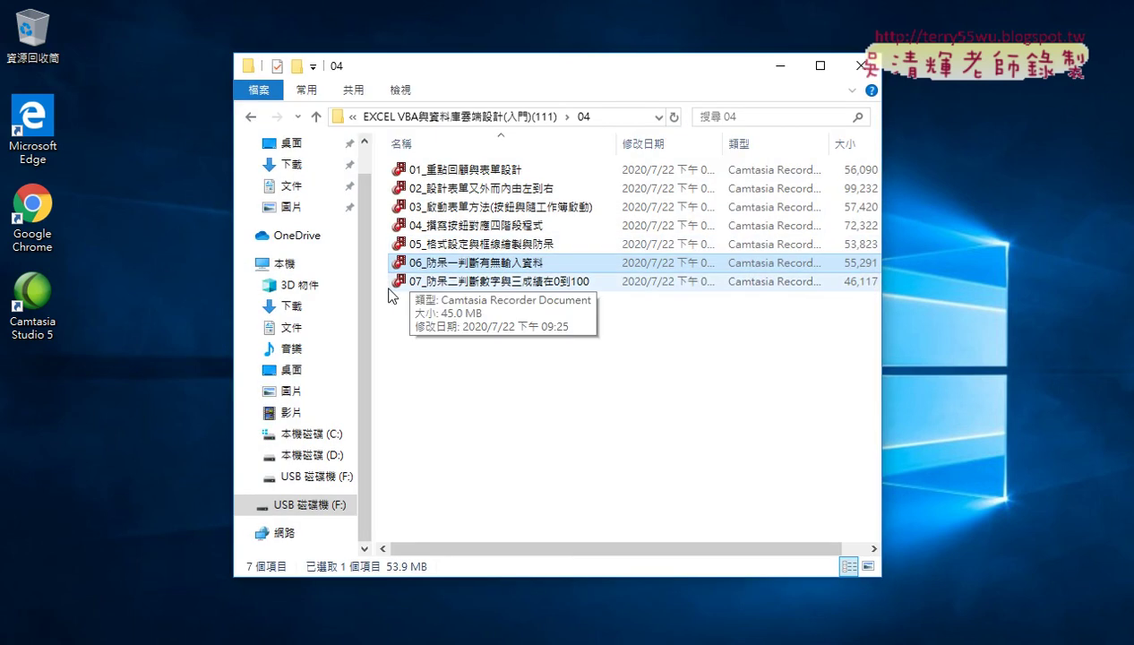
{"action": "left_click", "coordinate": [322, 505]}
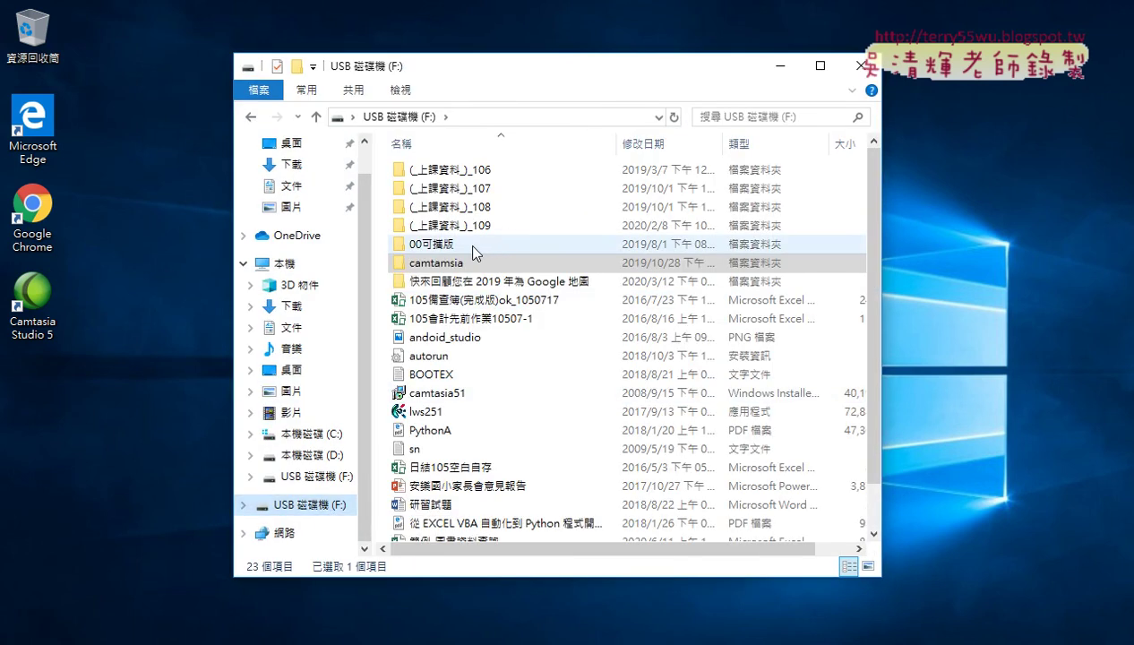
{"action": "double_click", "coordinate": [470, 225]}
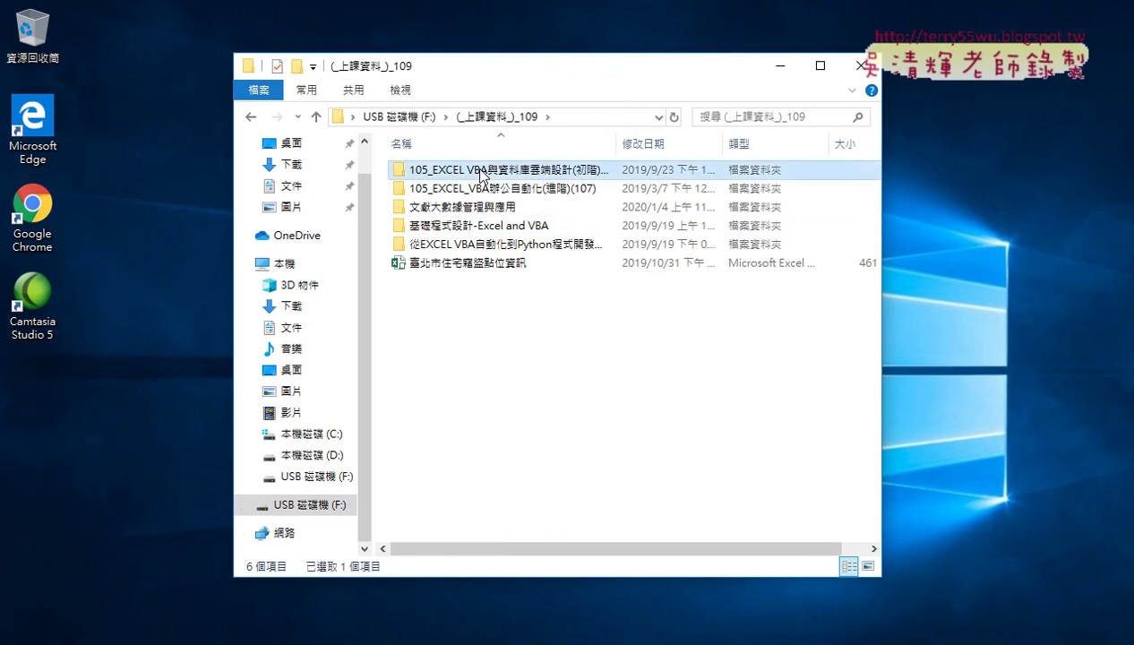
{"action": "double_click", "coordinate": [484, 175]}
{"action": "double_click", "coordinate": [459, 209]}
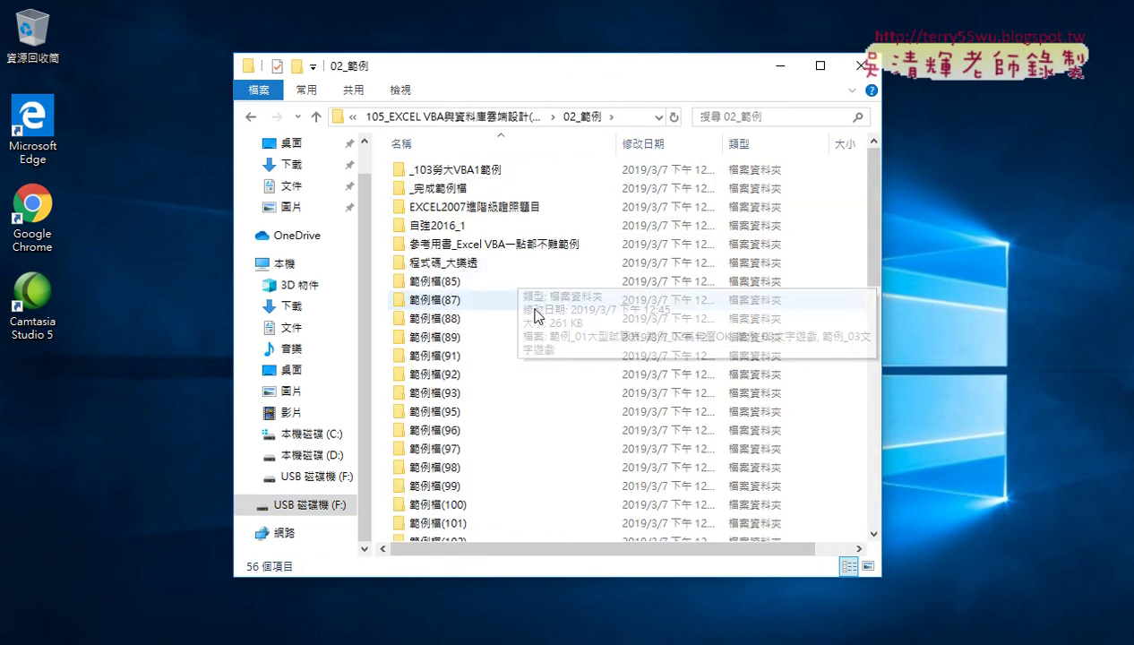
- Go into 範例檔111 > 02邏輯函數 and launch the 02邏輯函數 workbook
{"action": "scroll", "coordinate": [534, 315], "scroll_direction": "down", "scroll_amount": 10}
{"action": "scroll", "coordinate": [536, 324], "scroll_direction": "down", "scroll_amount": 2}
{"action": "double_click", "coordinate": [498, 298]}
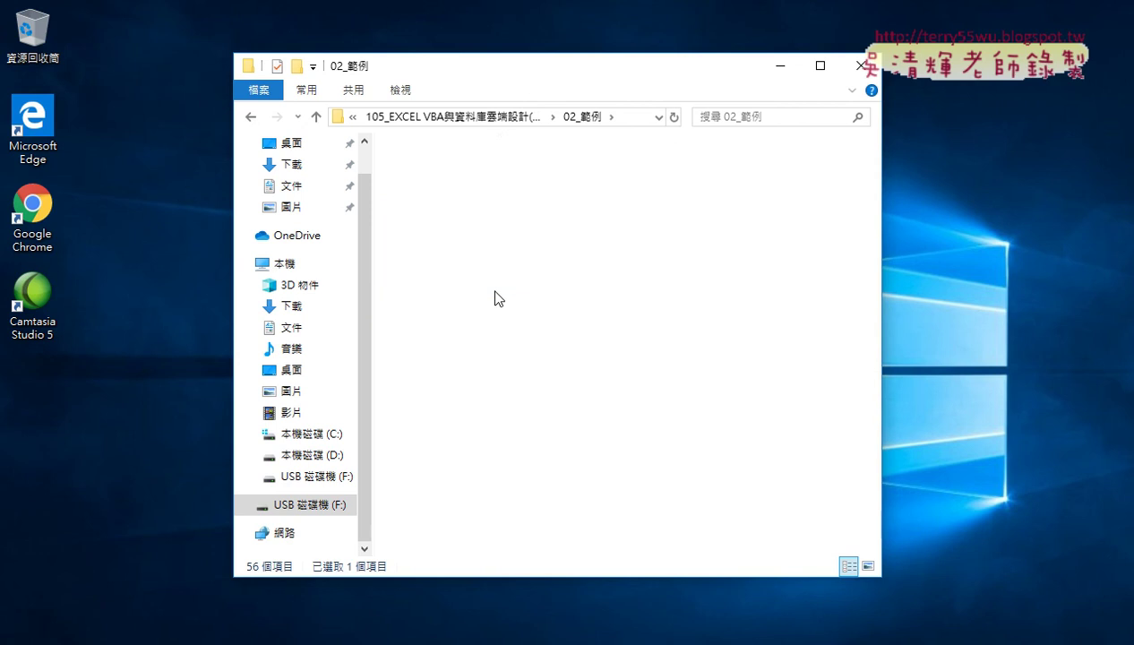
{"action": "double_click", "coordinate": [444, 185]}
{"action": "double_click", "coordinate": [439, 172]}
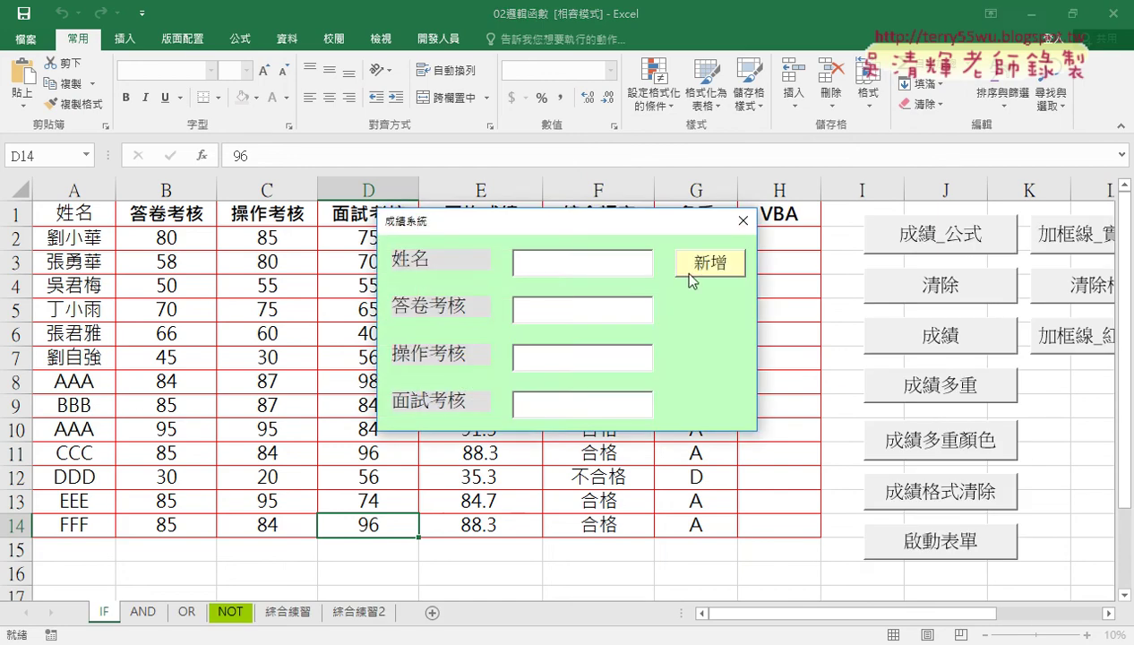
- Close the grade entry form and open the Visual Basic editor from the Developer tab
{"action": "left_click", "coordinate": [743, 220]}
{"action": "left_click", "coordinate": [440, 42]}
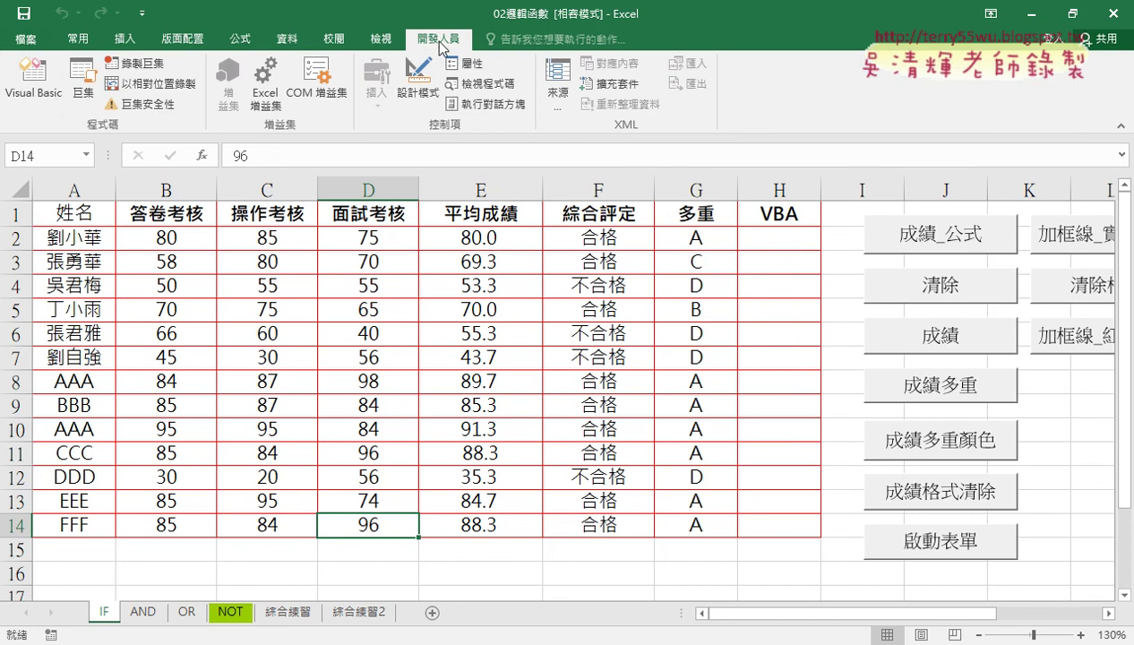
{"action": "left_click", "coordinate": [36, 85]}
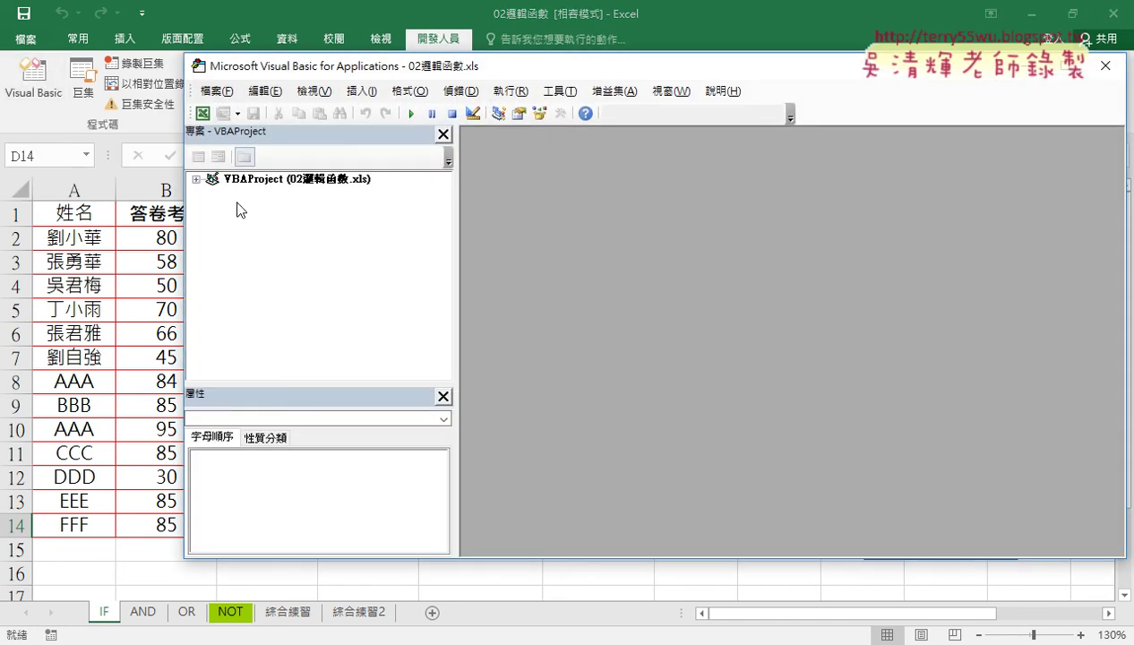
- Try a wrong password on the locked VBAProject, dismiss the error, then unlock it with the correct password
{"action": "left_click", "coordinate": [196, 179]}
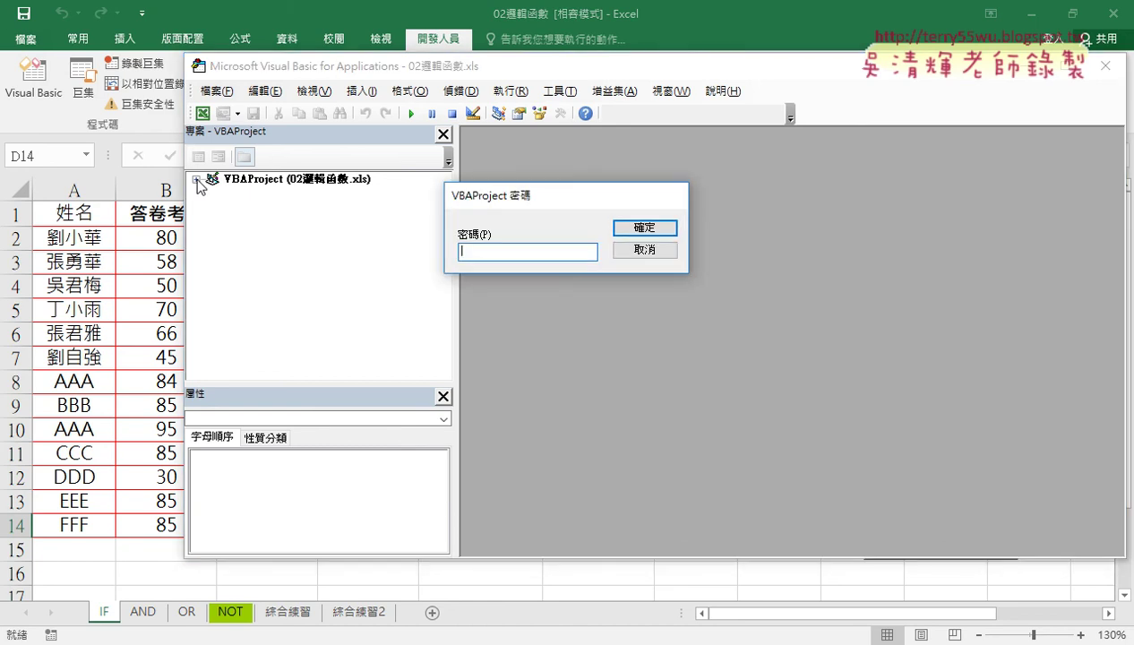
{"action": "key", "text": "Return"}
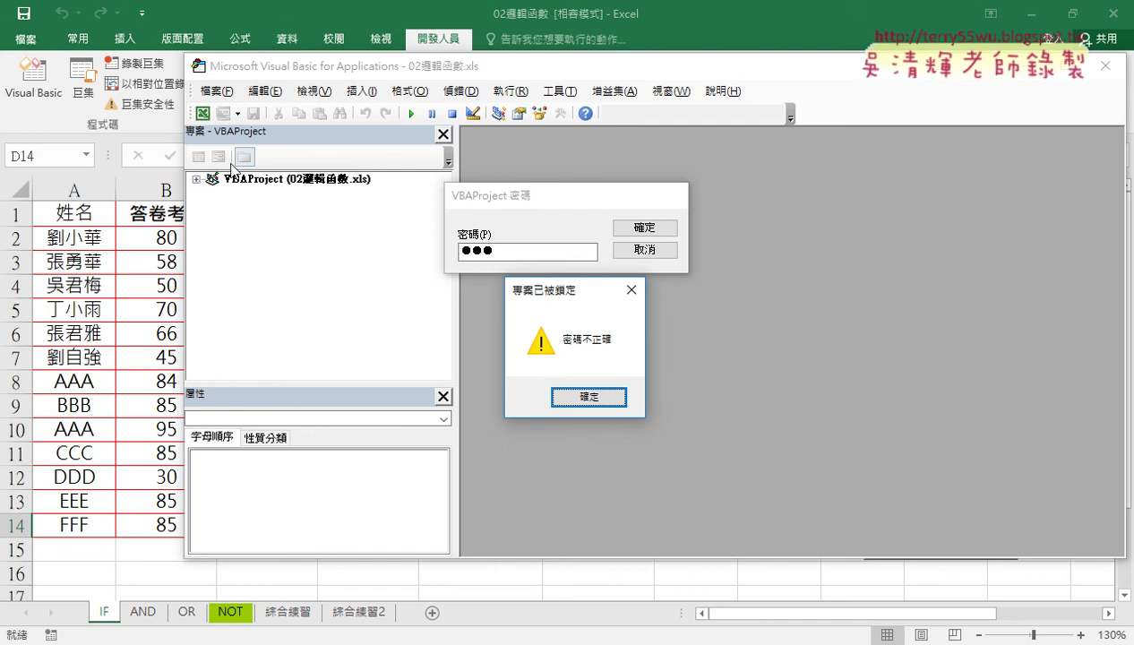
{"action": "left_click", "coordinate": [545, 396]}
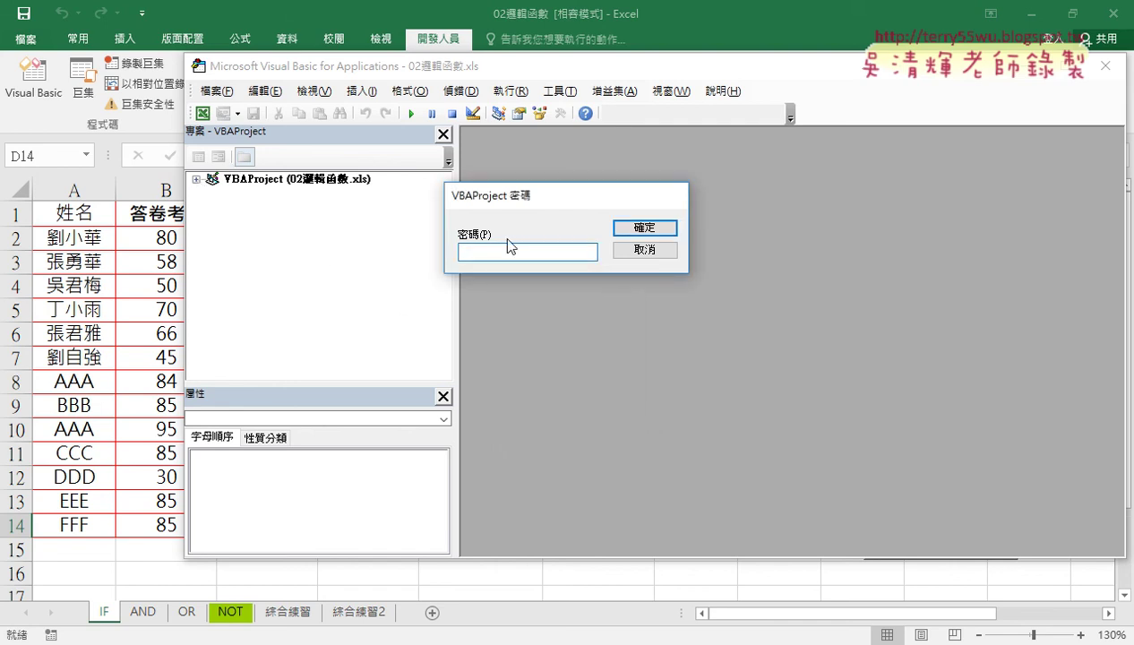
{"action": "key", "text": "Return"}
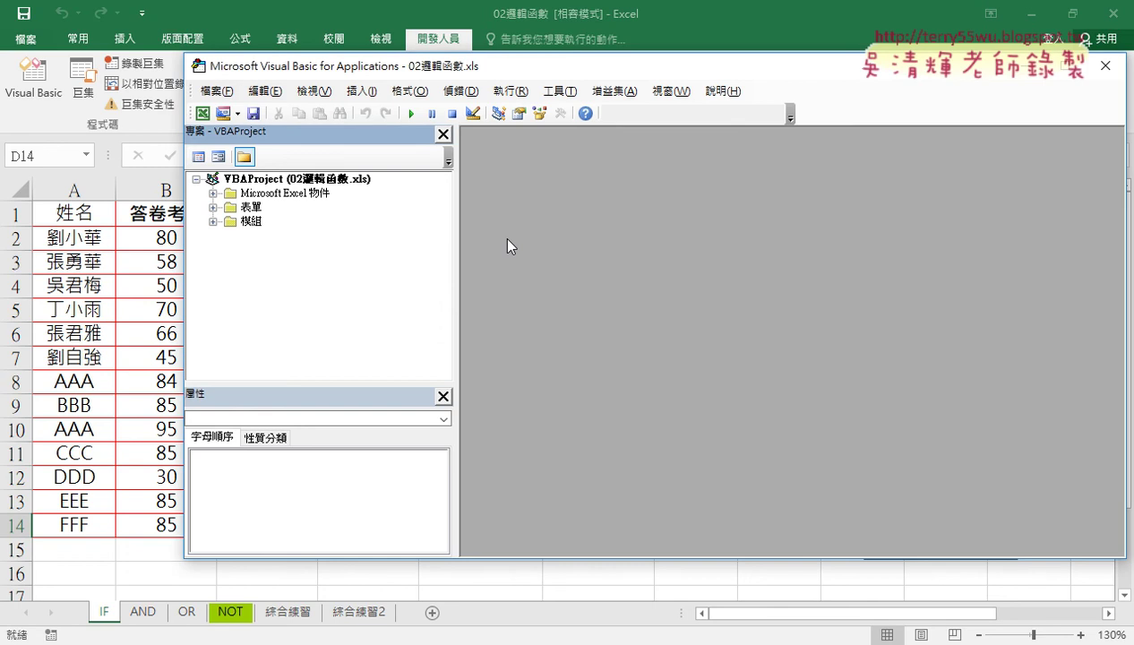
- Expand the 模組, 表單 and Microsoft Excel 物件 folders, select UserForm1, close the editor, and select cell F8
{"action": "left_click", "coordinate": [212, 221]}
{"action": "left_click", "coordinate": [212, 207]}
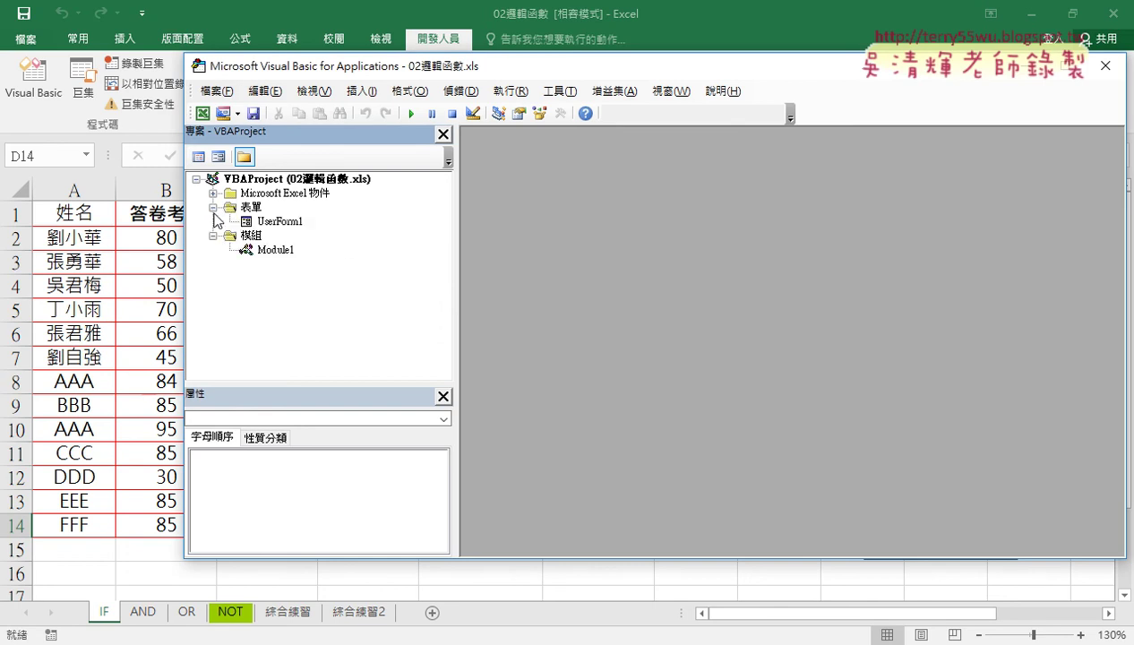
{"action": "left_click", "coordinate": [268, 222]}
{"action": "left_click", "coordinate": [213, 193]}
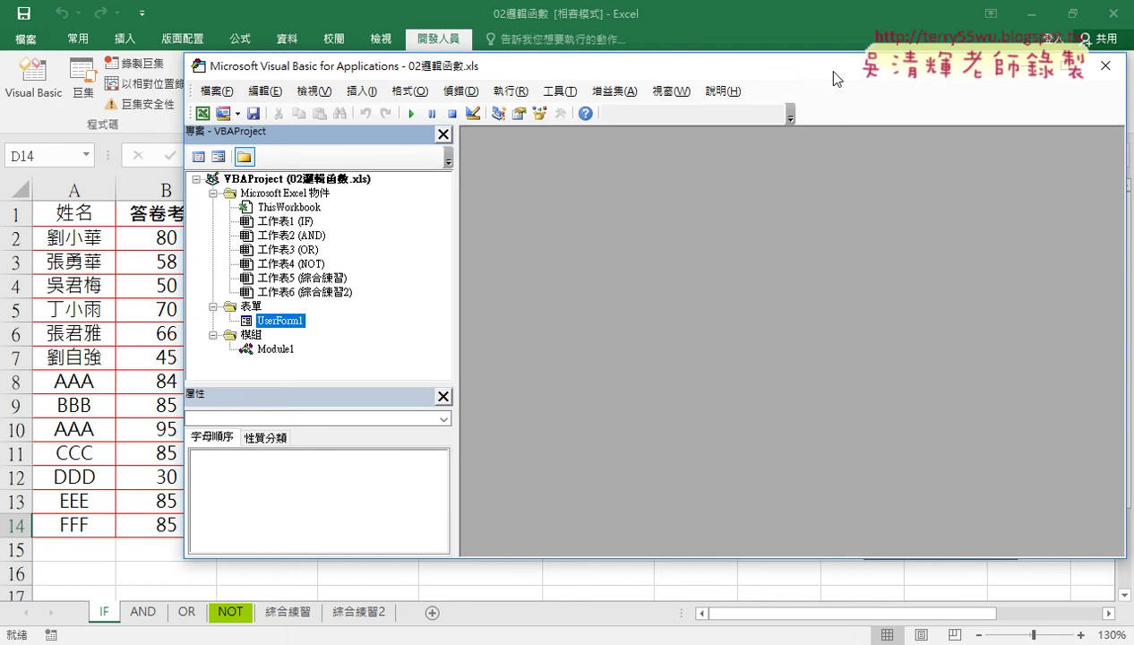
{"action": "left_click", "coordinate": [985, 68]}
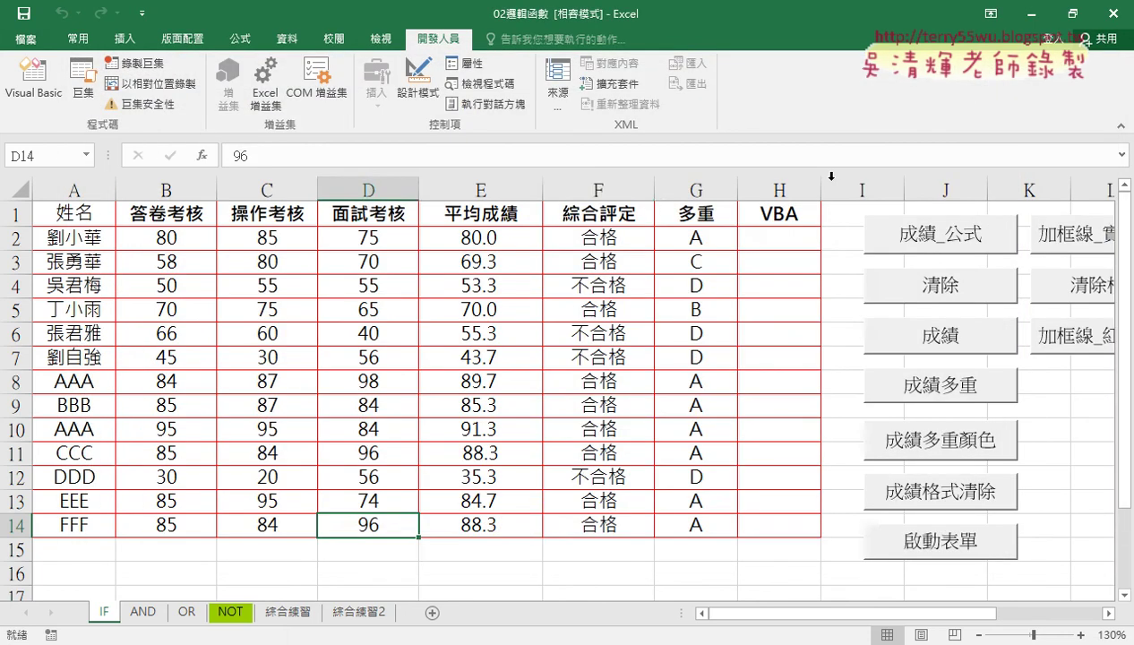
{"action": "left_click", "coordinate": [642, 372]}
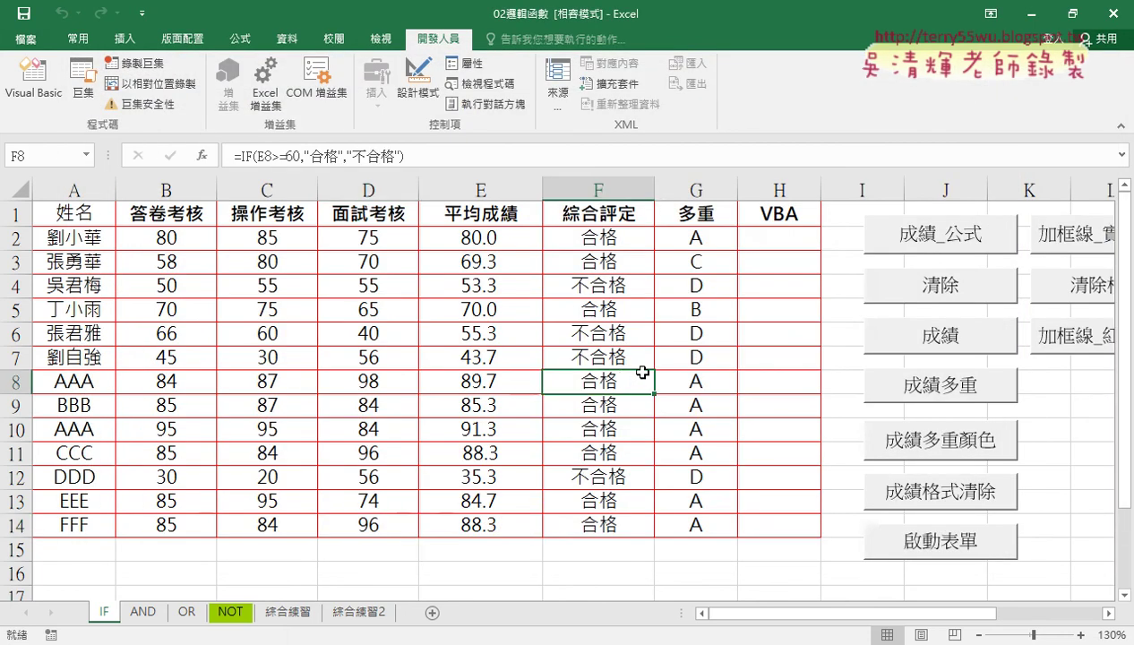